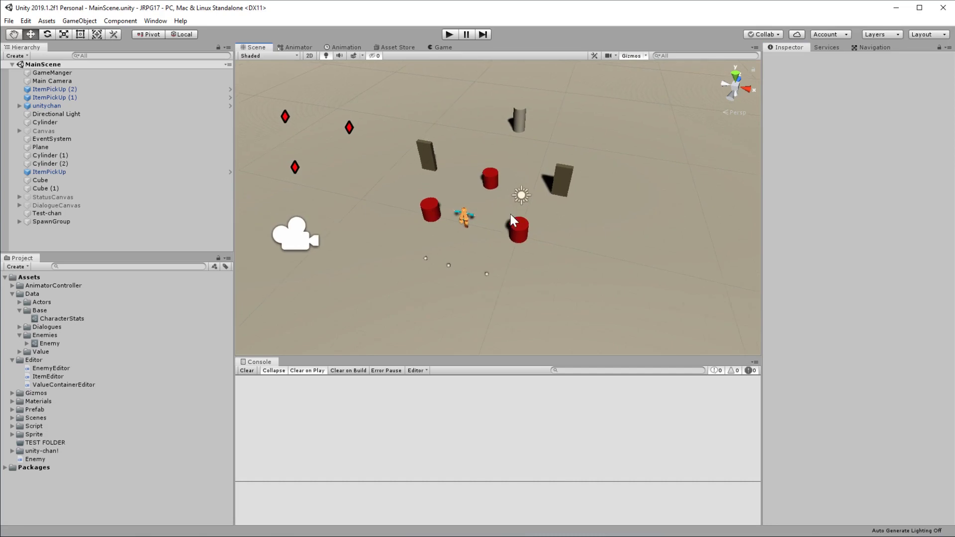
- Open the list of owned assets in the Unity Asset Store
{"action": "right_click_drag", "start_coordinate": [517, 195], "coordinate": [499, 170]}
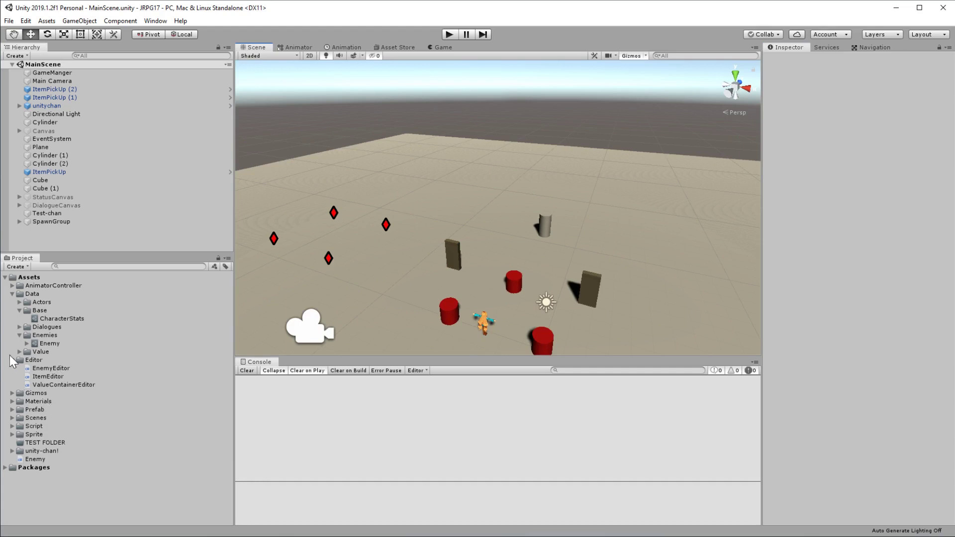
{"action": "left_click", "coordinate": [38, 370]}
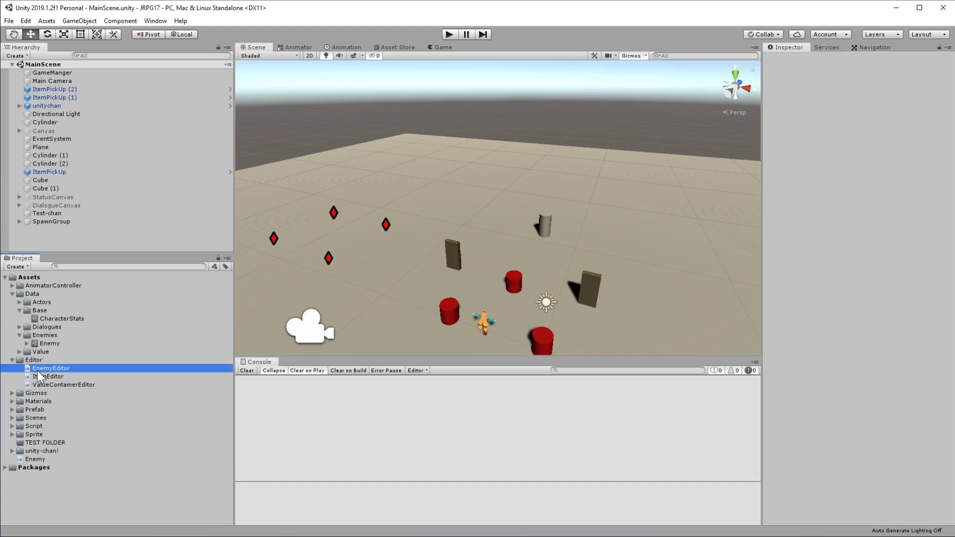
{"action": "left_click", "coordinate": [155, 21]}
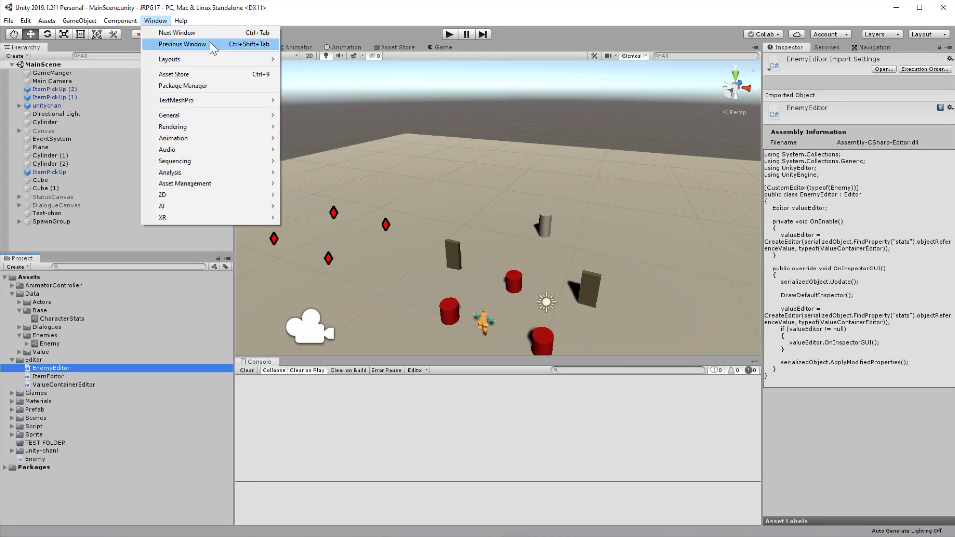
{"action": "left_click", "coordinate": [174, 74]}
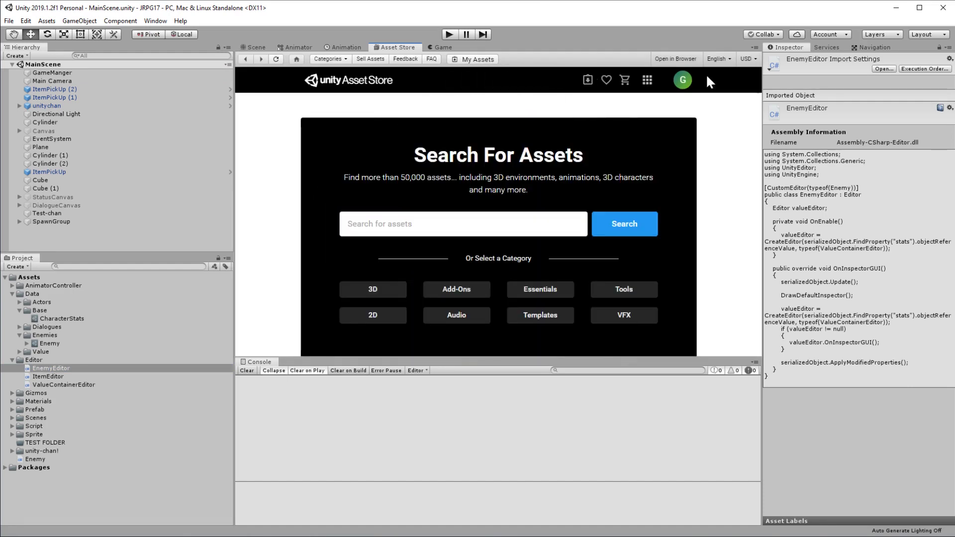
{"action": "left_click", "coordinate": [587, 86]}
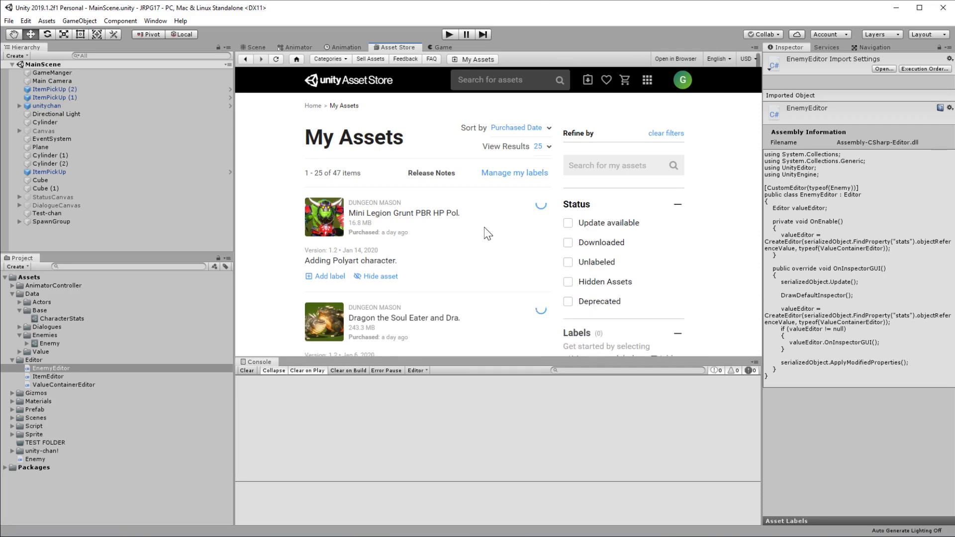
- Import the complete Mini Legion Grunt PBR HP Polyart and Dragon the Soul Eater and Dragon Boar packages into the project
{"action": "left_click", "coordinate": [523, 209]}
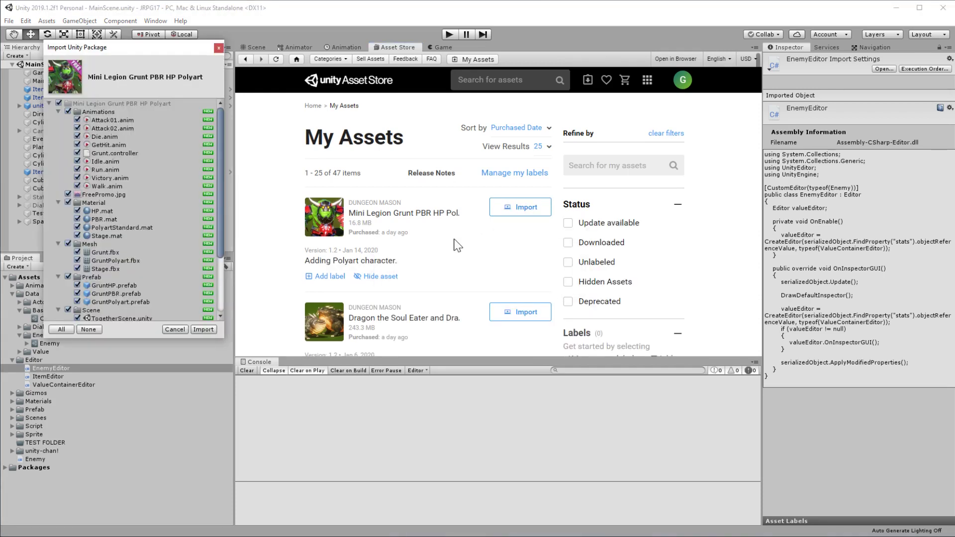
{"action": "left_click", "coordinate": [204, 329]}
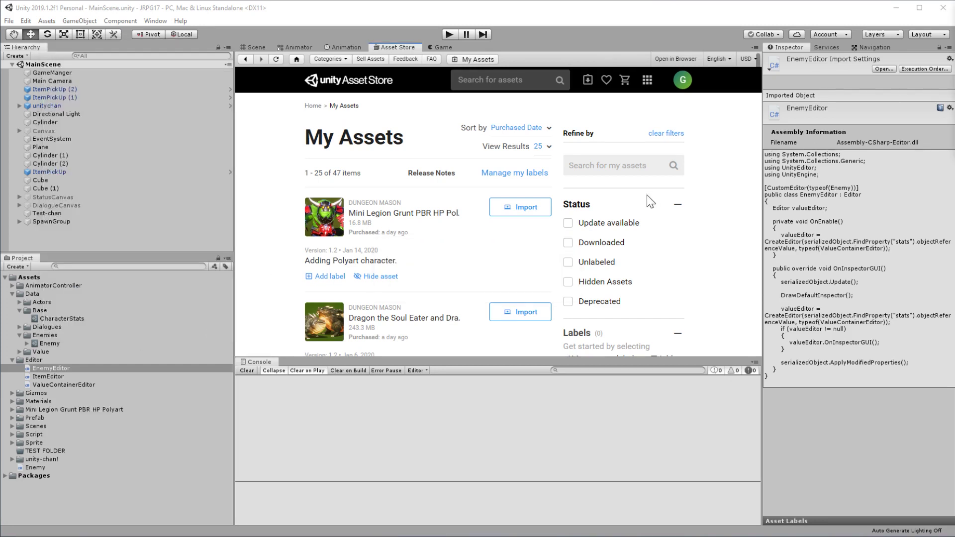
{"action": "left_click", "coordinate": [522, 313]}
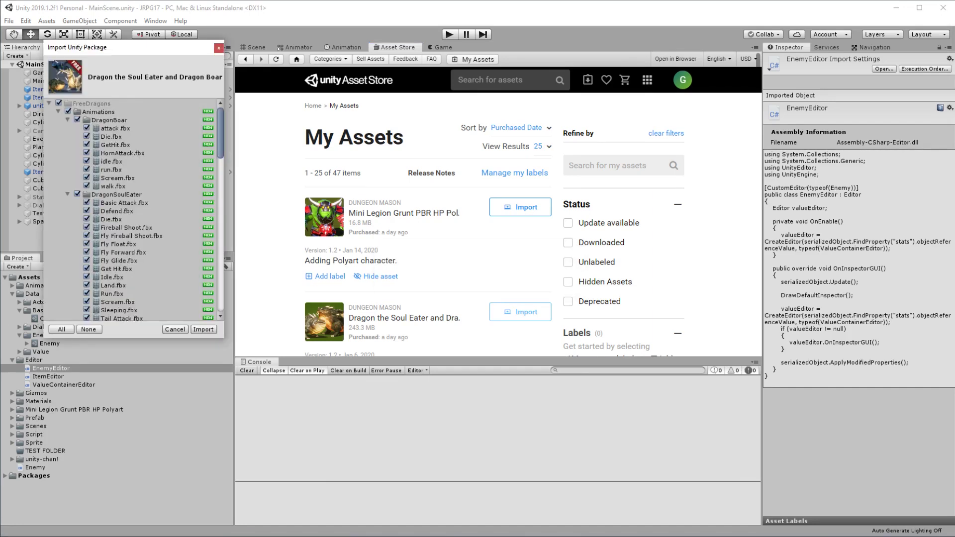
{"action": "left_click", "coordinate": [204, 329]}
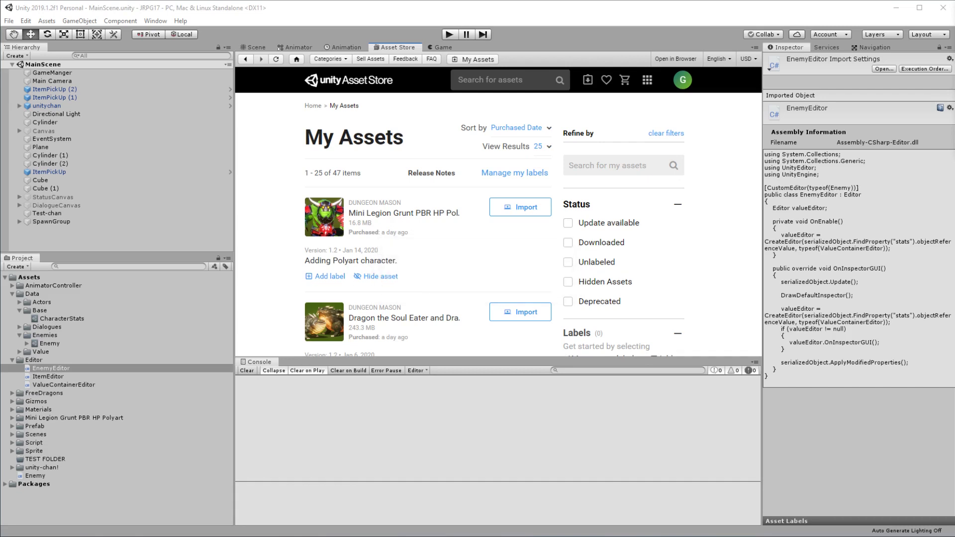
- Create a folder named Models in the project's Assets folder
{"action": "right_click", "coordinate": [76, 518]}
{"action": "mouse_move", "coordinate": [153, 271]}
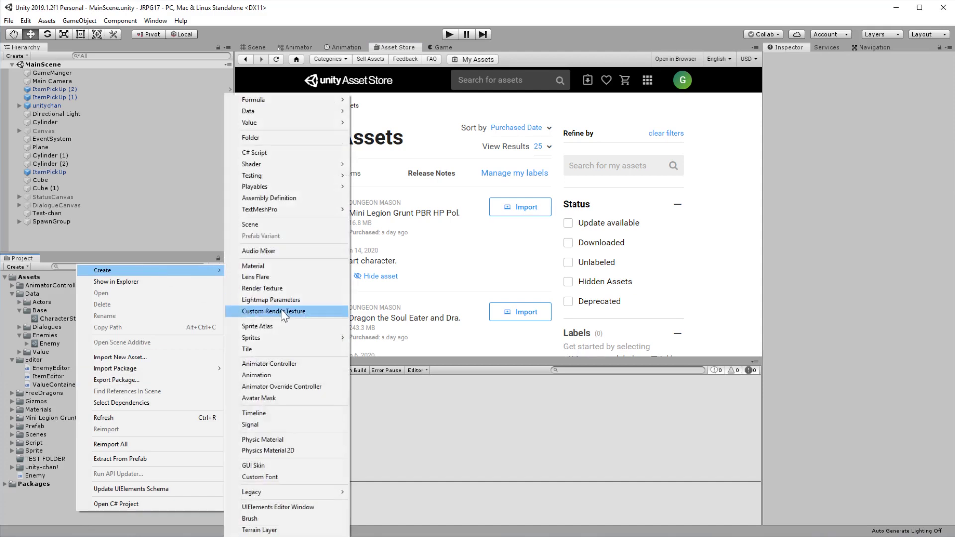
{"action": "left_click", "coordinate": [271, 140]}
{"action": "type", "text": "b"}
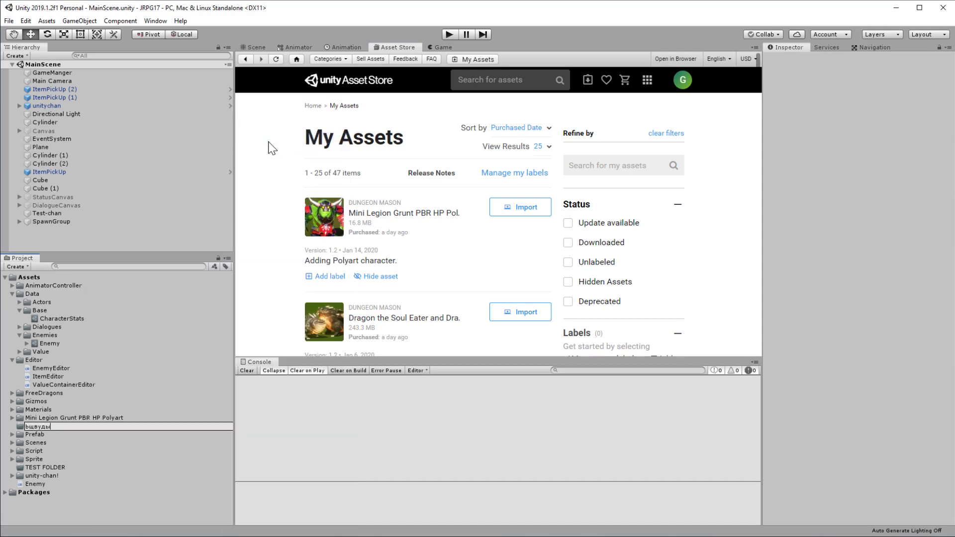
{"action": "type", "text": "odels"}
{"action": "key", "text": "Return"}
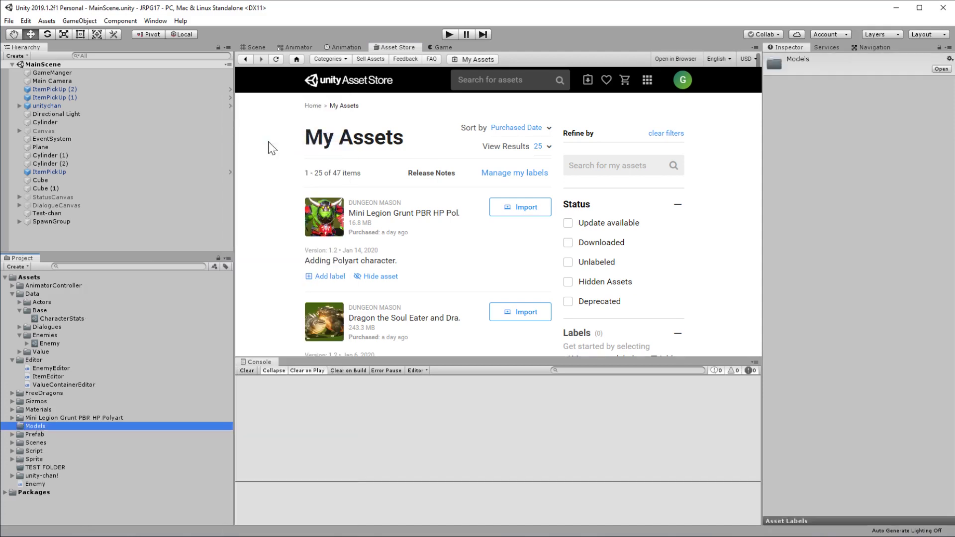
- Collapse the Data and Editor folders, and move the unity-chan!, Mini Legion Grunt PBR HP Polyart and FreeDragons folders into Models
{"action": "left_click", "coordinate": [12, 294]}
{"action": "left_click", "coordinate": [12, 302]}
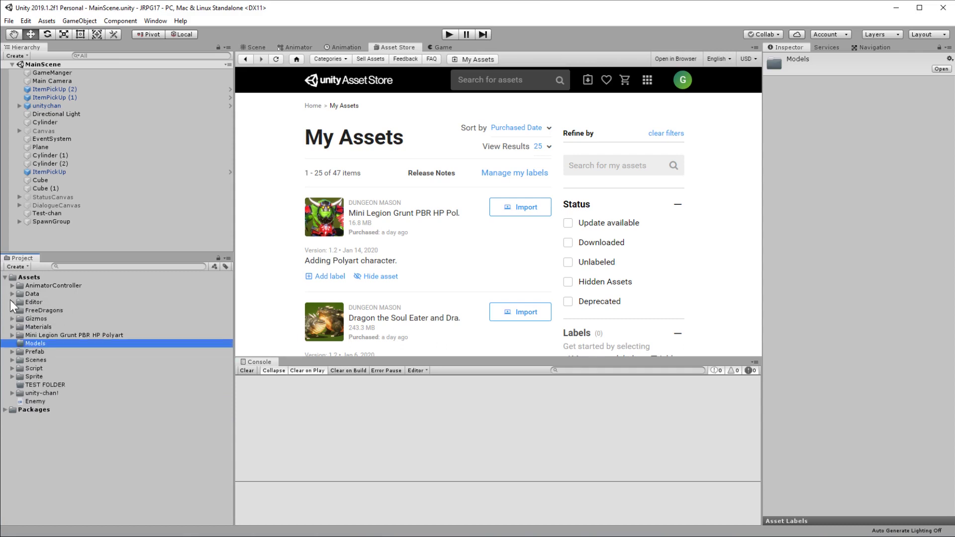
{"action": "left_click_drag", "start_coordinate": [36, 392], "coordinate": [141, 346]}
{"action": "left_click", "coordinate": [62, 335]}
{"action": "left_click", "coordinate": [44, 310], "text": "ctrl"}
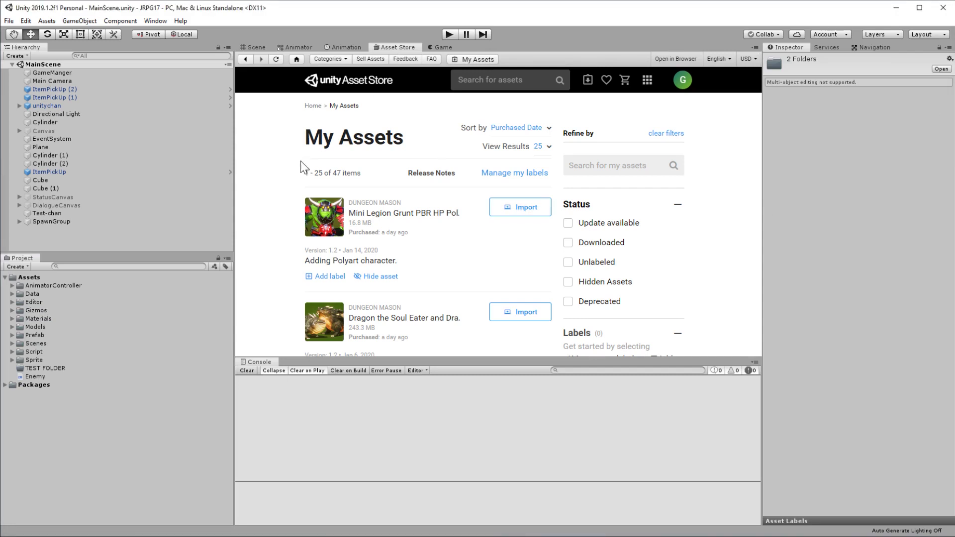
- Close the Asset Store to return to the scene, and move the Enemy script into the Script folder
{"action": "middle_click", "coordinate": [396, 46]}
{"action": "left_click", "coordinate": [249, 46]}
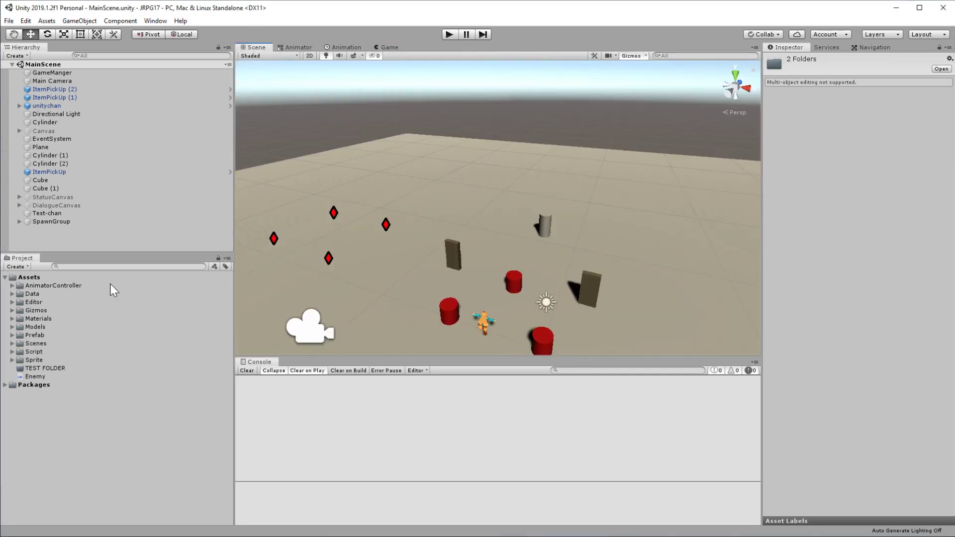
{"action": "right_click", "coordinate": [64, 431]}
{"action": "left_click", "coordinate": [28, 389]}
{"action": "left_click", "coordinate": [35, 377]}
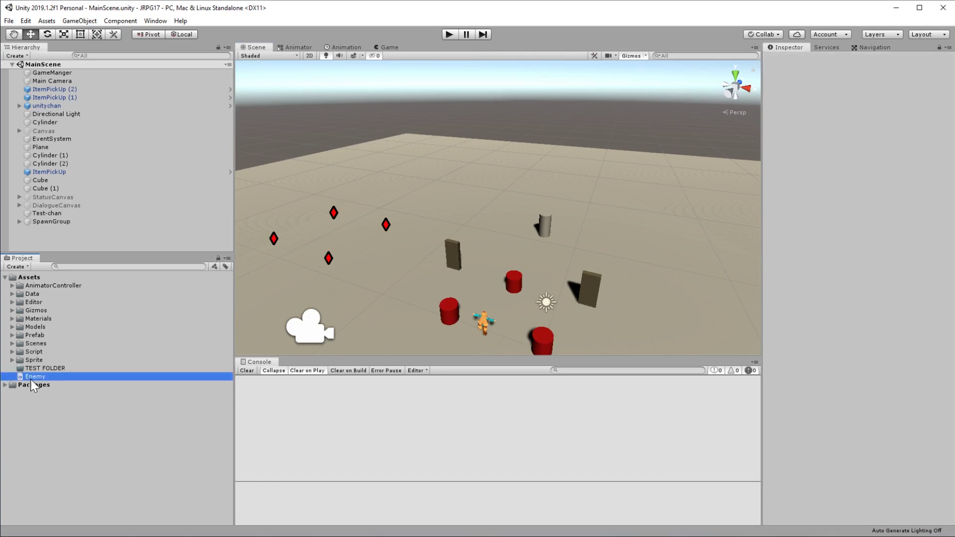
{"action": "left_click_drag", "start_coordinate": [33, 378], "coordinate": [34, 352]}
{"action": "left_click", "coordinate": [52, 427]}
{"action": "right_click", "coordinate": [67, 443]}
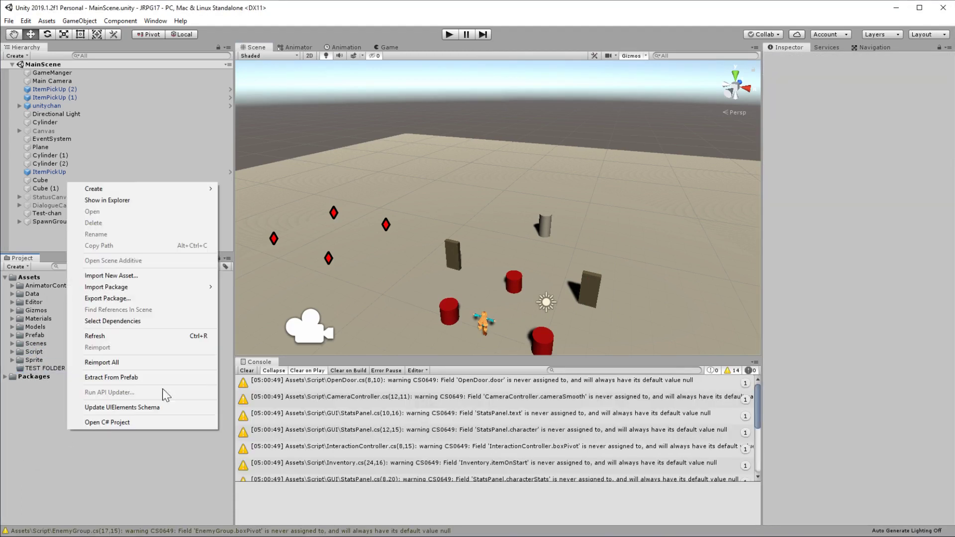
{"action": "mouse_move", "coordinate": [147, 190]}
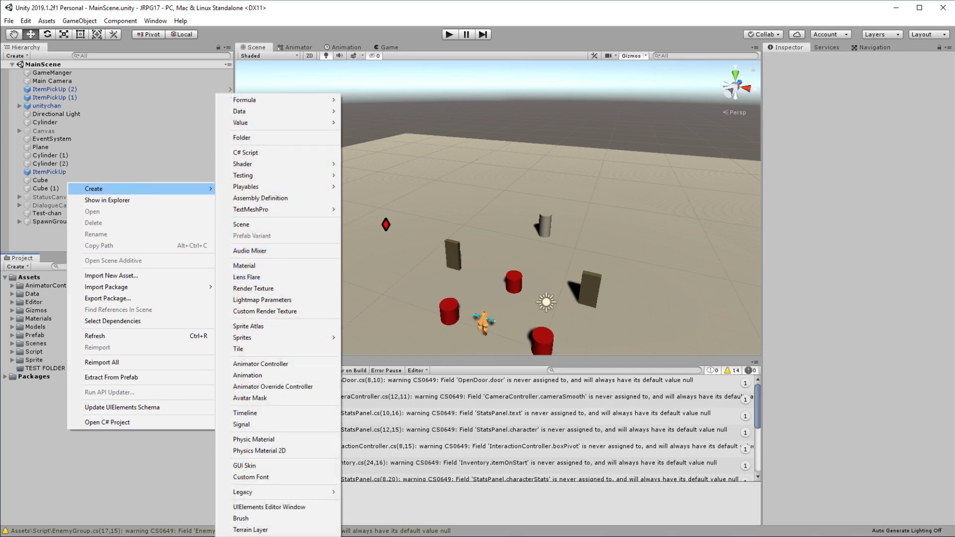
{"action": "key", "text": "Escape"}
- Create a C# script named EnemyEncounter in Assets and open it in Visual Studio, reloading all externally modified projects
{"action": "right_click", "coordinate": [42, 426]}
{"action": "mouse_move", "coordinate": [89, 188]}
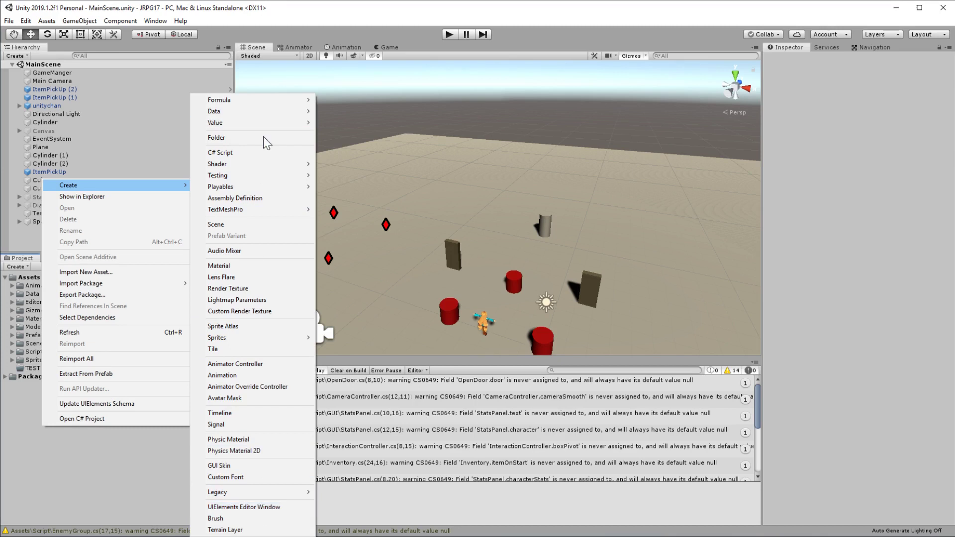
{"action": "left_click", "coordinate": [250, 139]}
{"action": "type", "text": "EnemyEncounter"}
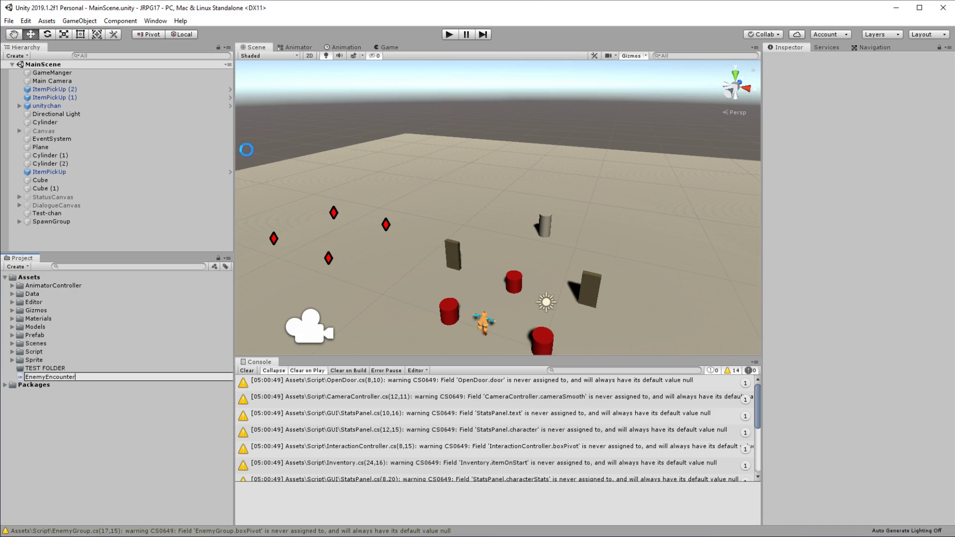
{"action": "key", "text": "Return"}
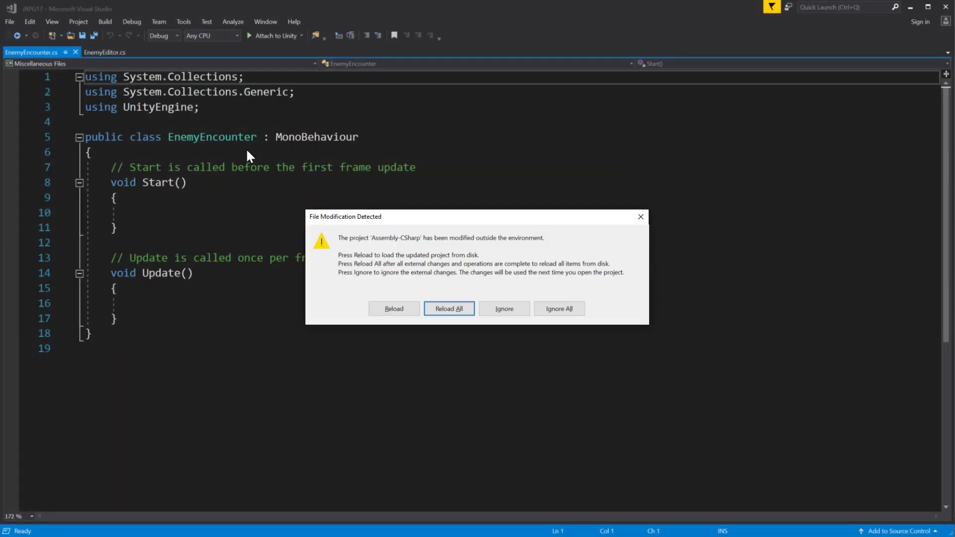
{"action": "key", "text": "Return"}
- Make EnemyEncounter inherit from ScriptableObject and add a CreateAssetMenu attribute above the class with menuName "Data/Enemy Encounter"
{"action": "double_click", "coordinate": [286, 139]}
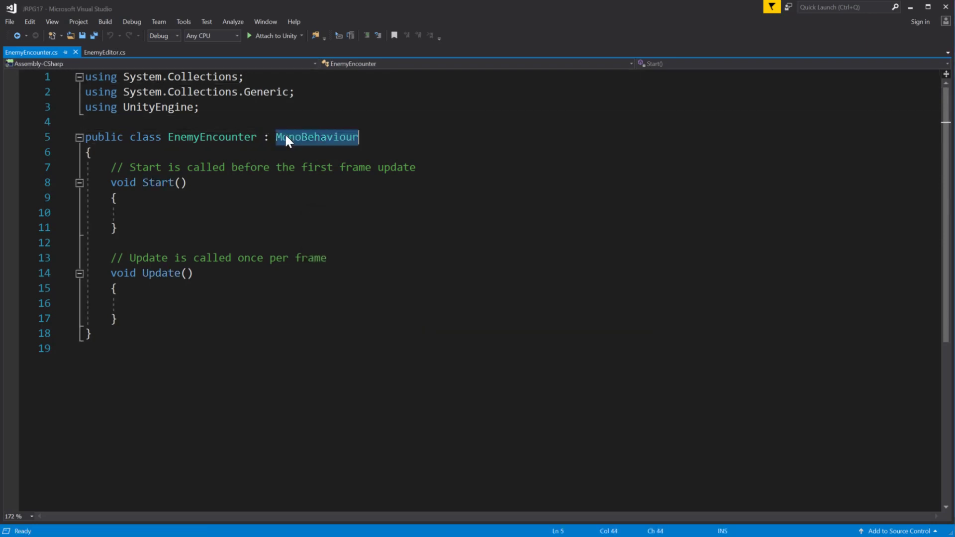
{"action": "type", "text": "ScriptableObject"}
{"action": "key", "text": "ctrl+Return"}
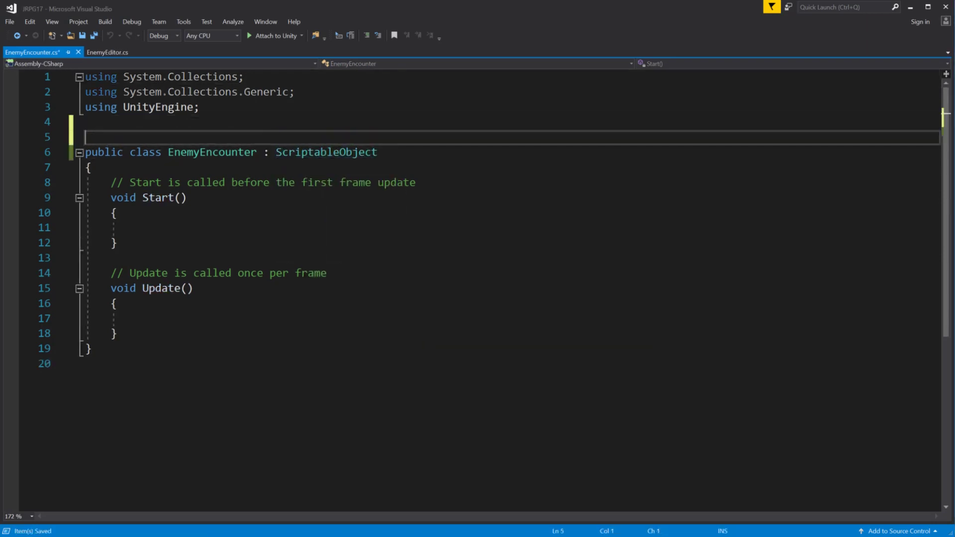
{"action": "type", "text": "[Create"}
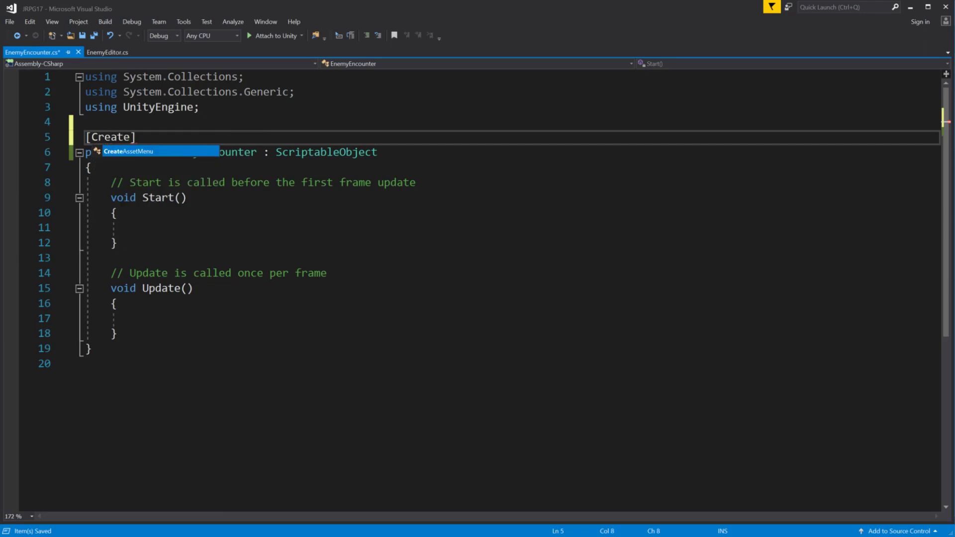
{"action": "key", "text": "Tab"}
{"action": "type", "text": "(menu"}
{"action": "key", "text": "Tab"}
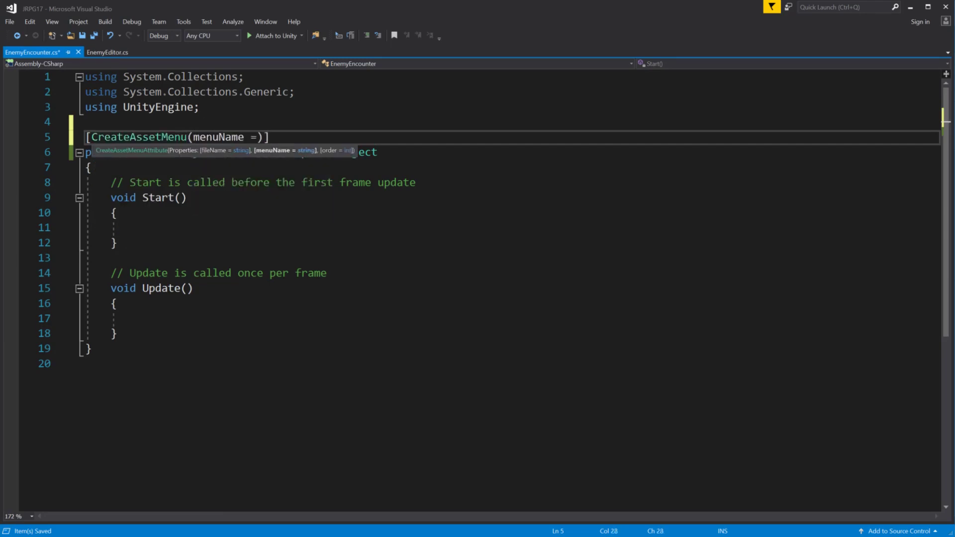
{"action": "type", "text": "\""}
{"action": "type", "text": "Data"}
{"action": "type", "text": "/Enemy Encoun"}
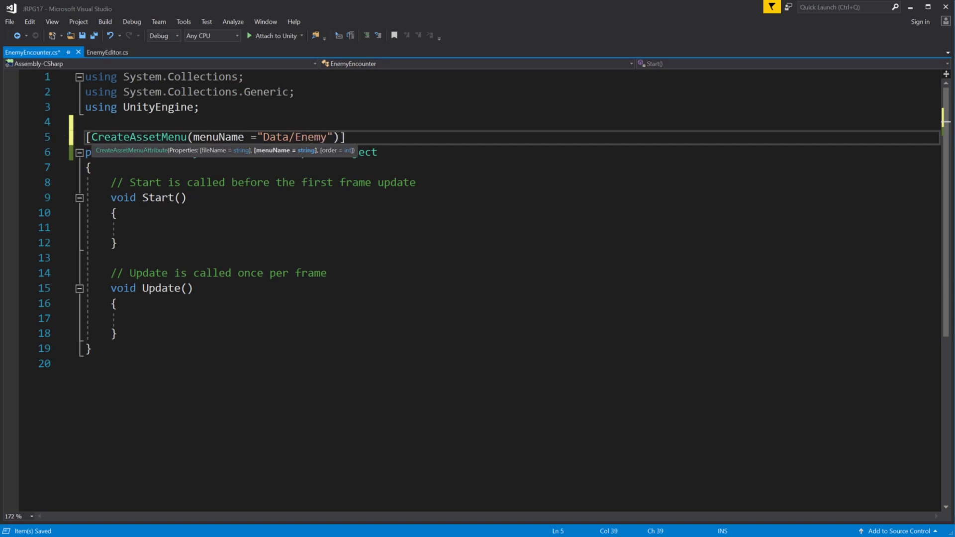
{"action": "type", "text": "ter"}
{"action": "key", "text": "Escape"}
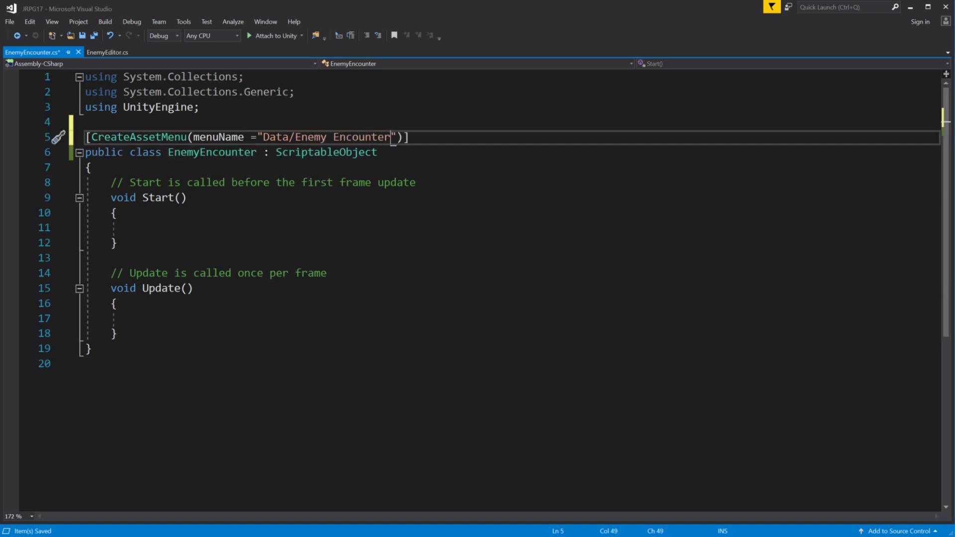
- Delete the Start and Update methods with their comments from EnemyEncounter, leaving one empty line in the class body
{"action": "key", "text": "Down"}
{"action": "key", "text": "Down"}
{"action": "key", "text": "shift+Down"}
{"action": "key", "text": "shift+Down"}
{"action": "key", "text": "shift+Down"}
{"action": "key", "text": "shift+Down"}
{"action": "key", "text": "shift+Down"}
{"action": "key", "text": "shift+Down"}
{"action": "key", "text": "shift+Down"}
{"action": "key", "text": "shift+Down"}
{"action": "key", "text": "shift+Down"}
{"action": "key", "text": "shift+Down"}
{"action": "key", "text": "shift+Down"}
{"action": "key", "text": "shift+Down"}
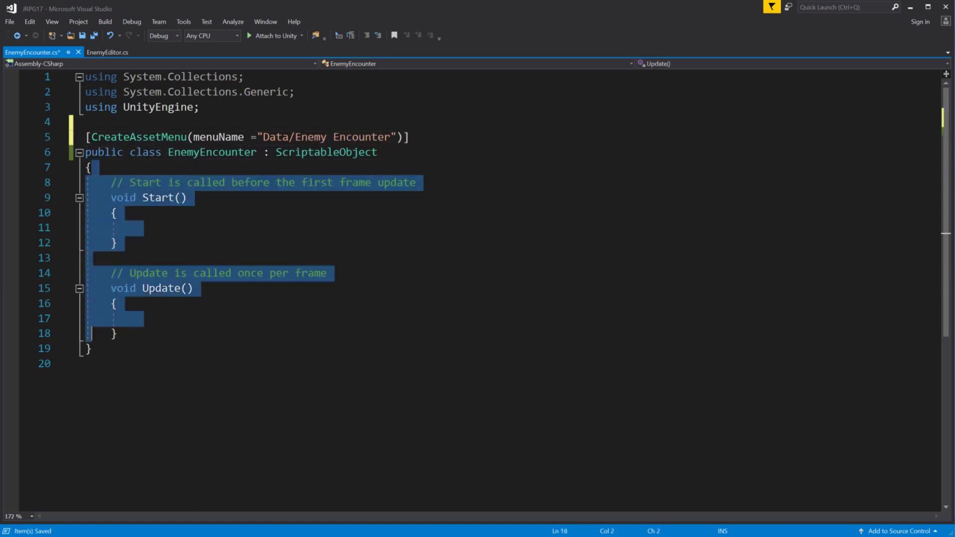
{"action": "key", "text": "shift+Left"}
{"action": "key", "text": "Delete"}
{"action": "key", "text": "Return"}
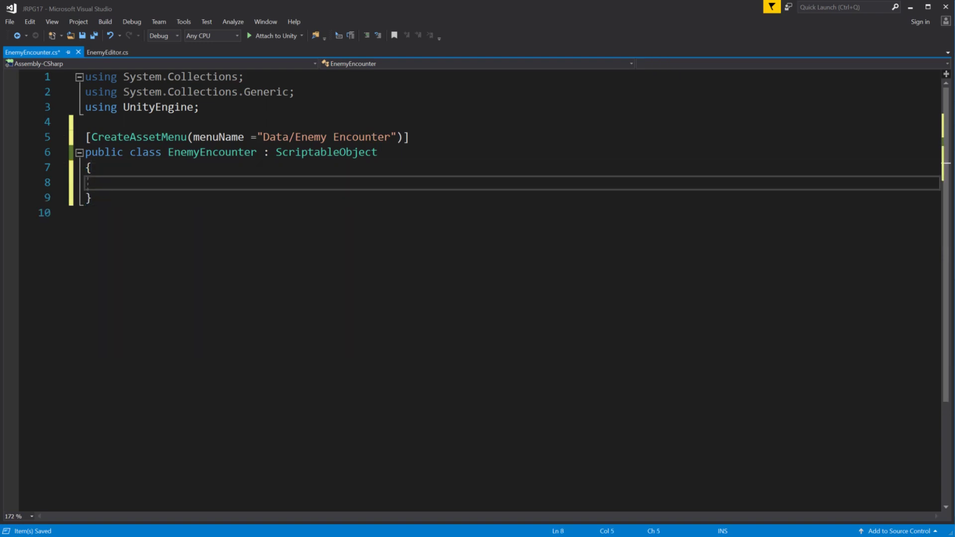
- Declare a public List<Enemy> field named enemies in the EnemyEncounter class and save the script
{"action": "type", "text": "List<"}
{"action": "key", "text": "BackSpace"}
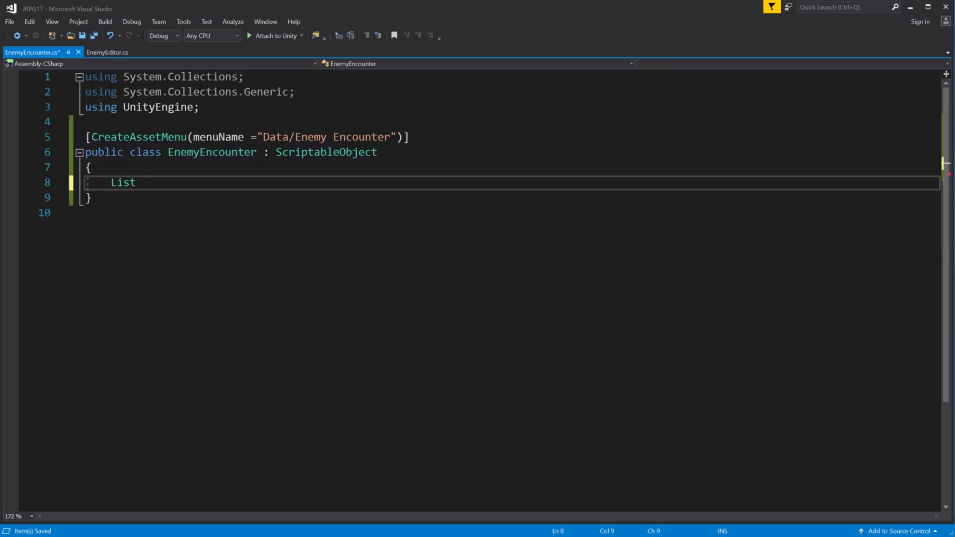
{"action": "key", "text": "BackSpace"}
{"action": "type", "text": "public List<Enemy>"}
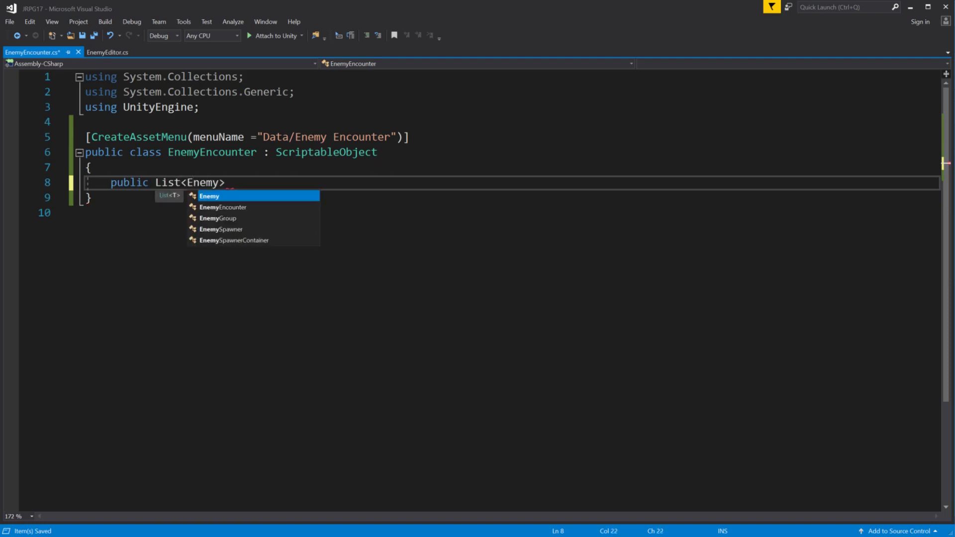
{"action": "type", "text": " enemies;"}
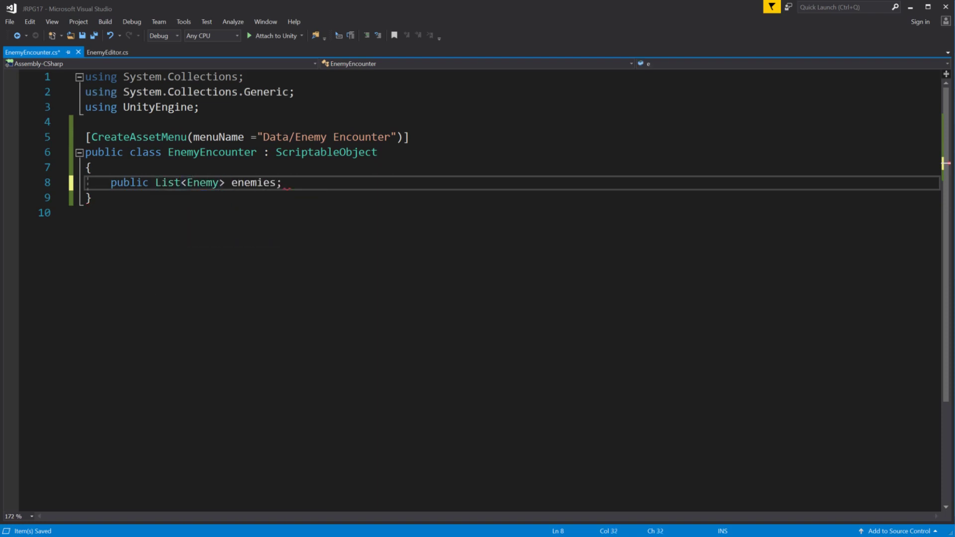
{"action": "key", "text": "ctrl+s"}
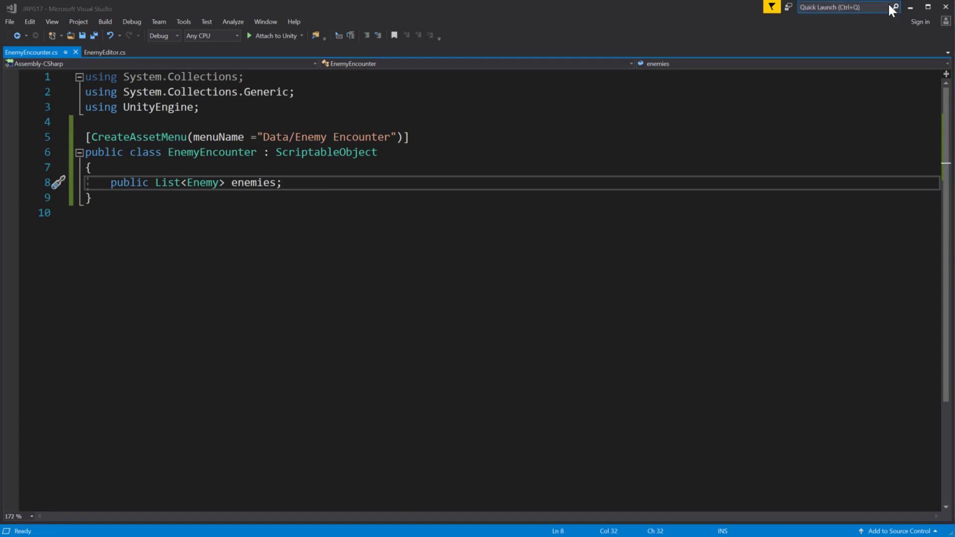
- Create a C# script named EncounterList in the Unity project's Assets folder and open it in Visual Studio, reloading all externally modified projects
{"action": "left_click", "coordinate": [909, 7]}
{"action": "right_click", "coordinate": [107, 425]}
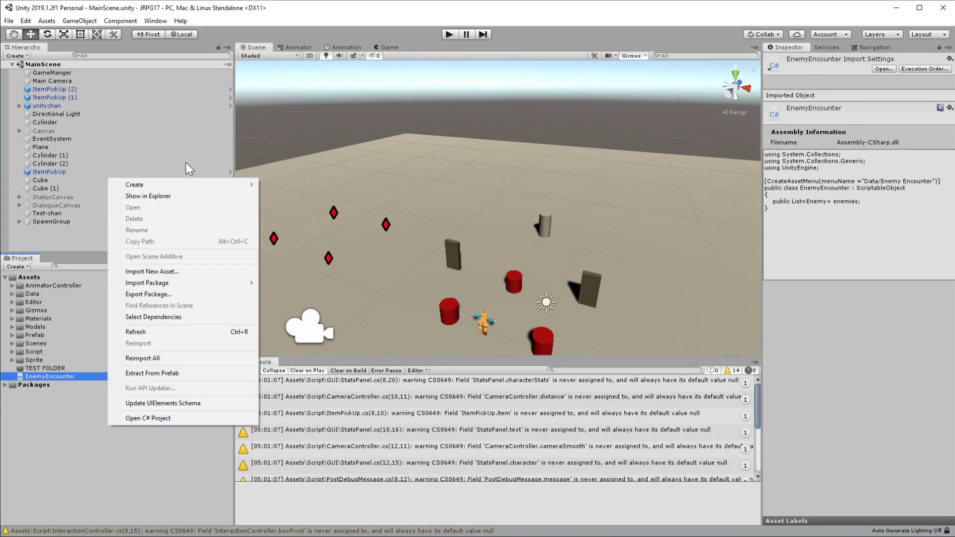
{"action": "mouse_move", "coordinate": [186, 183]}
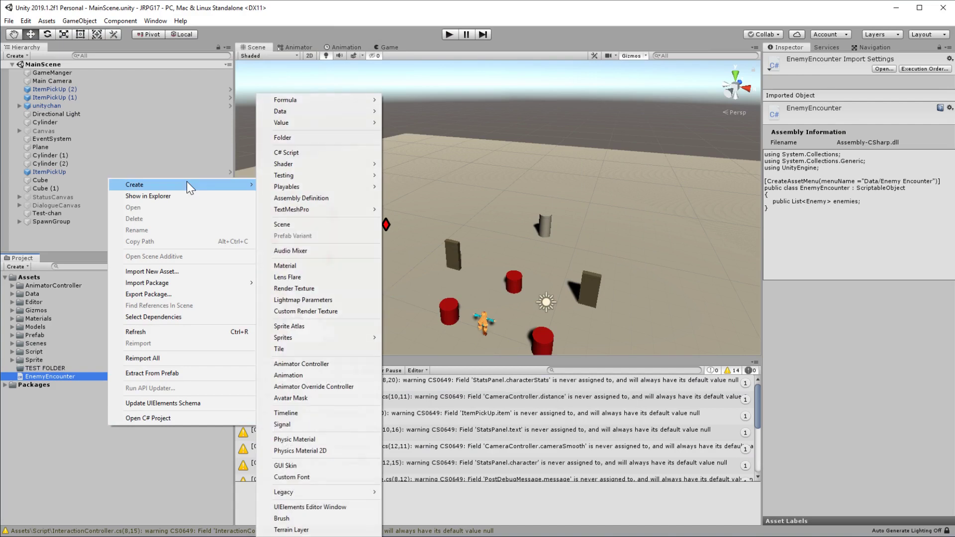
{"action": "left_click", "coordinate": [312, 153]}
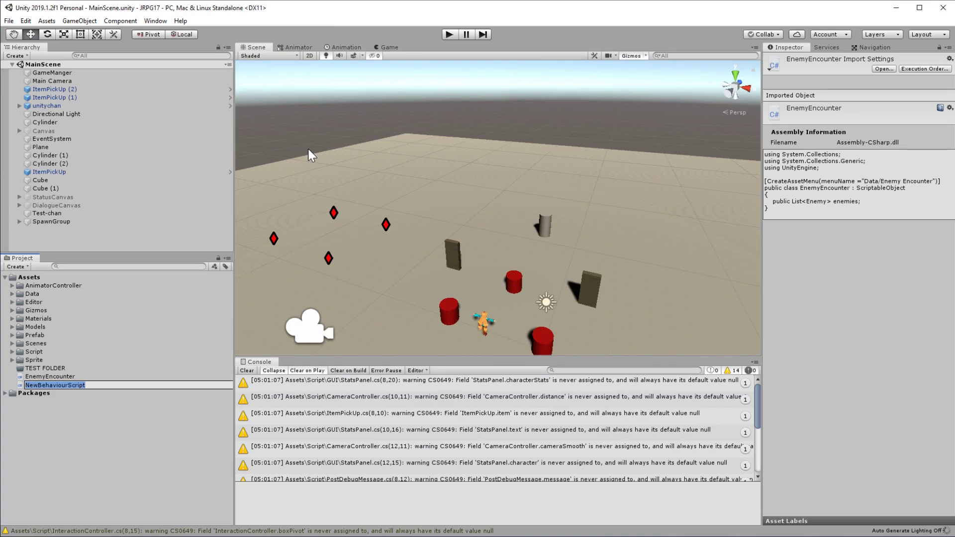
{"action": "type", "text": "EncounterList"}
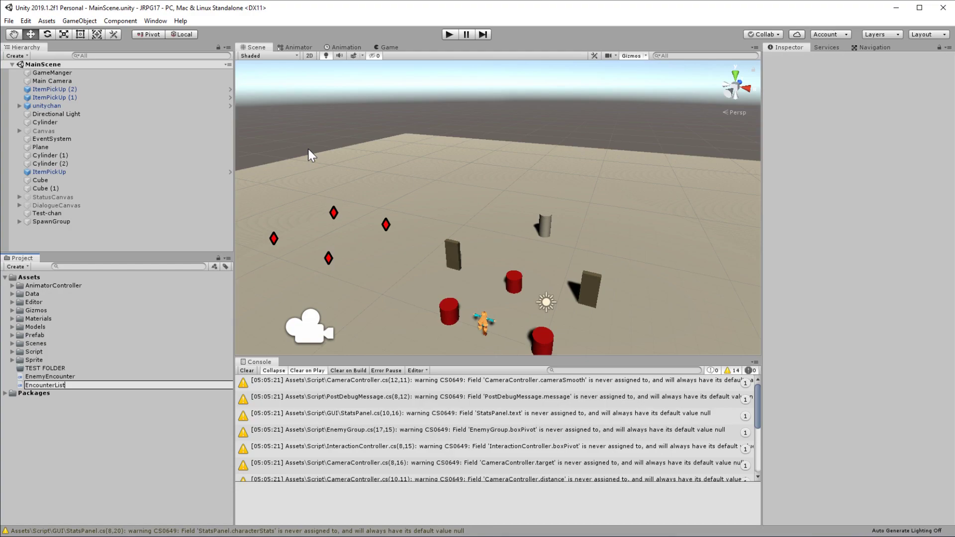
{"action": "key", "text": "Return"}
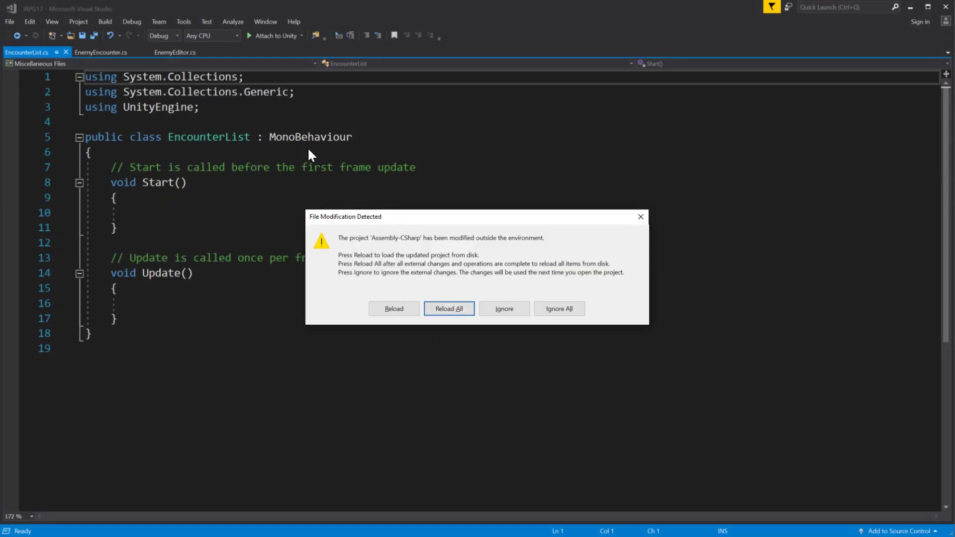
{"action": "key", "text": "Return"}
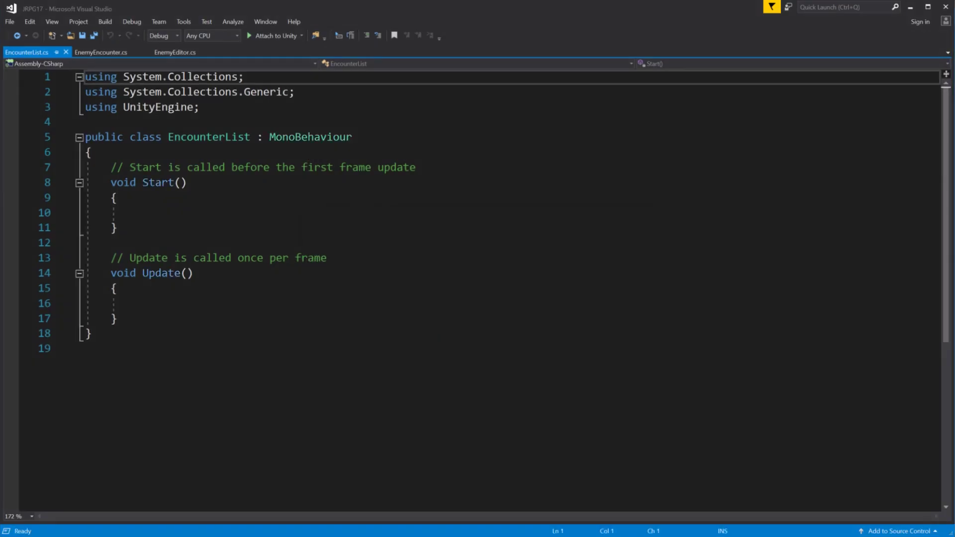
- Make EncounterList inherit from ScriptableObject, add a CreateAssetMenu attribute above the class with menuName "Data/Encounter List", and save the script
{"action": "double_click", "coordinate": [327, 144]}
{"action": "type", "text": "ScriptableObject"}
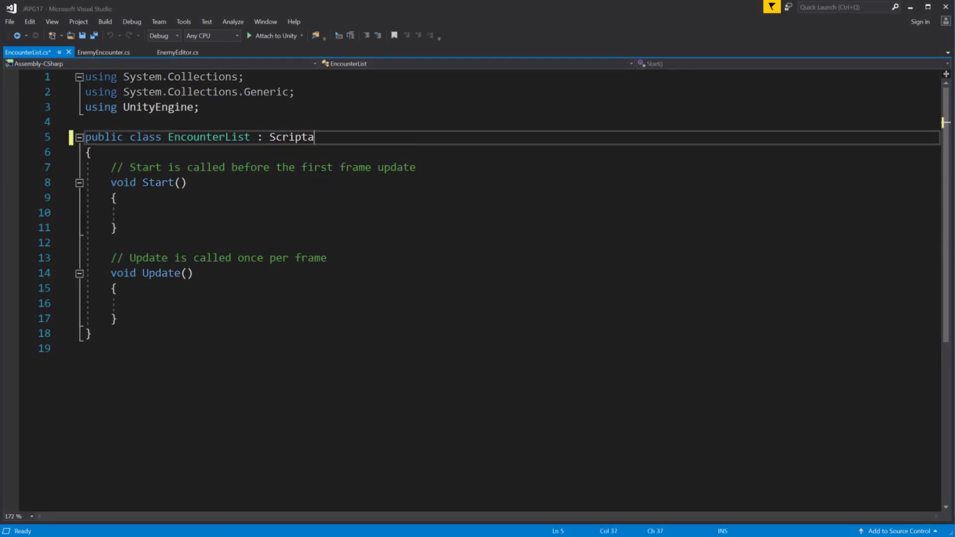
{"action": "key", "text": "ctrl+Return"}
{"action": "type", "text": "[Cr"}
{"action": "key", "text": "Tab"}
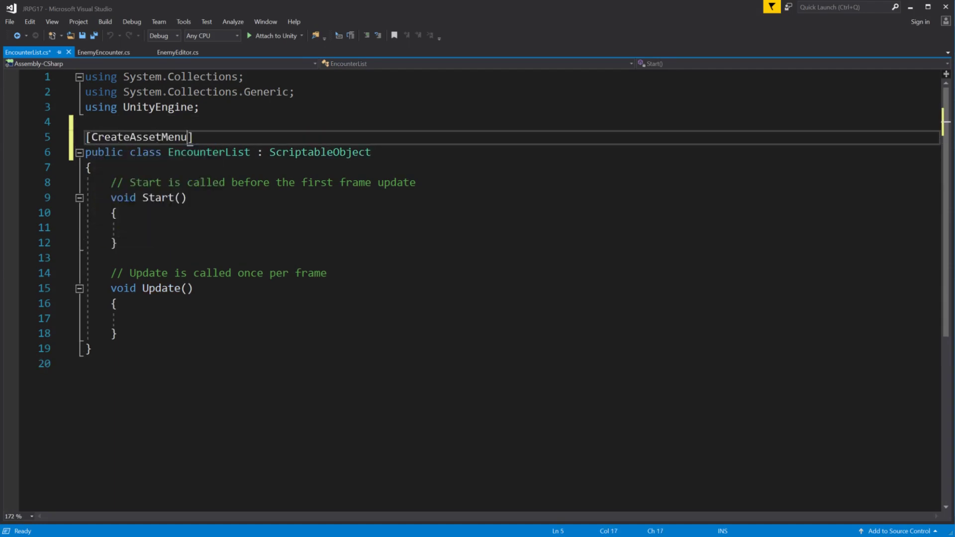
{"action": "type", "text": "(menu"}
{"action": "key", "text": "Tab"}
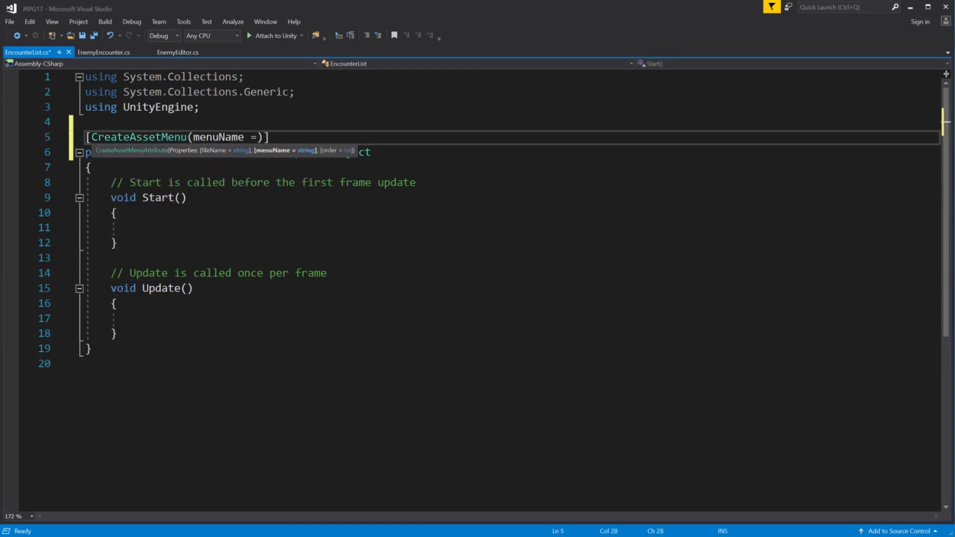
{"action": "type", "text": "\"Data/"}
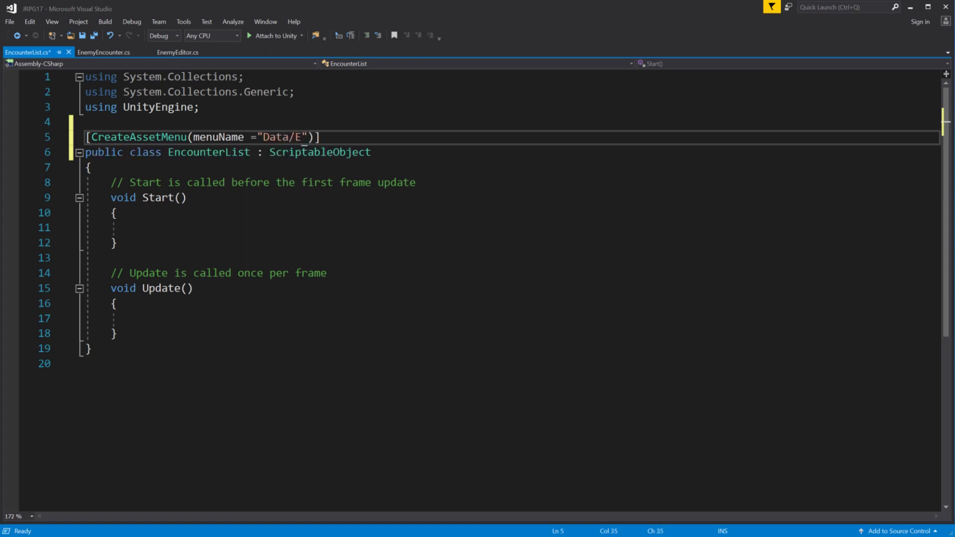
{"action": "type", "text": "Encounter List"}
{"action": "key", "text": "ctrl+s"}
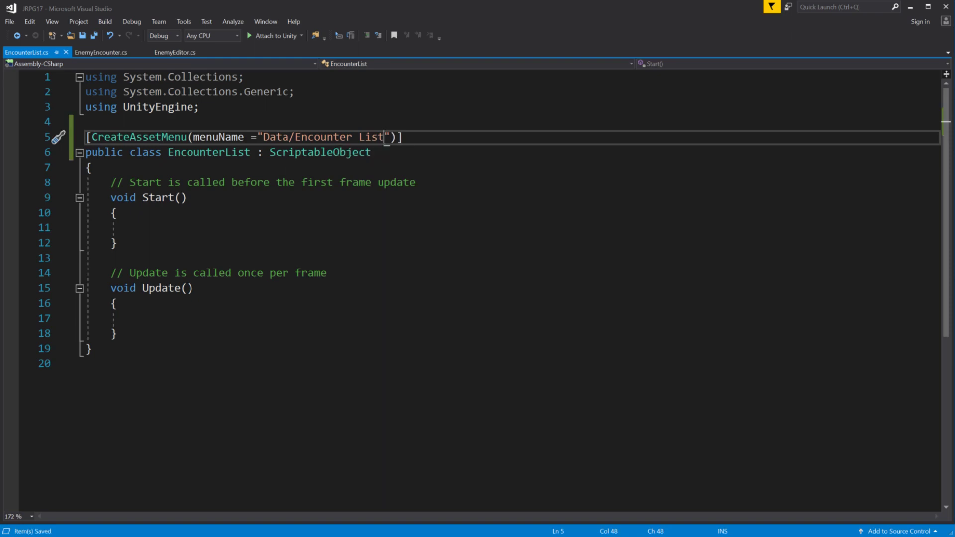
- Replace the Start and Update methods in EncounterList with a public List<EnemyEncounter> field named encounters and save the script
{"action": "left_click_drag", "start_coordinate": [118, 333], "coordinate": [110, 182]}
{"action": "key", "text": "Delete"}
{"action": "type", "text": "Lis"}
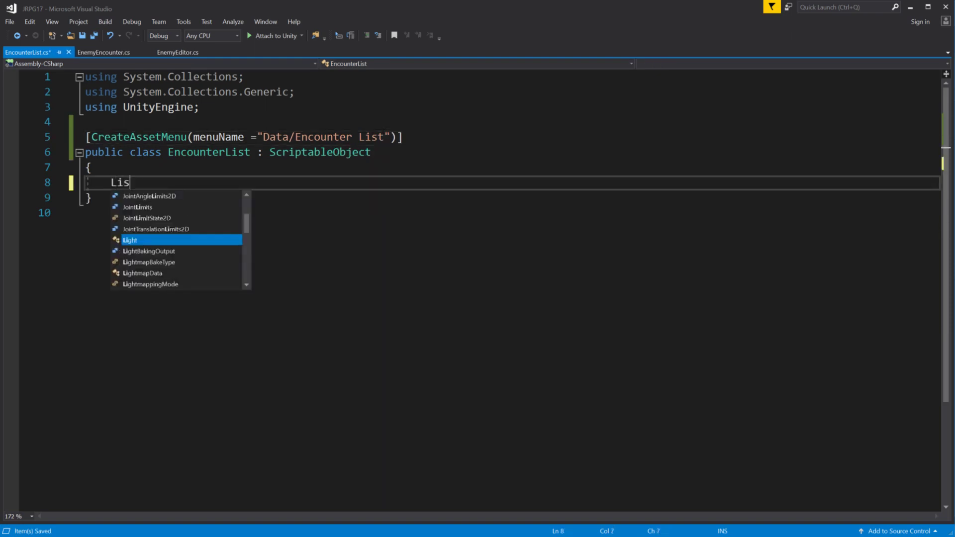
{"action": "key", "text": "BackSpace"}
{"action": "key", "text": "BackSpace"}
{"action": "key", "text": "BackSpace"}
{"action": "type", "text": "public List"}
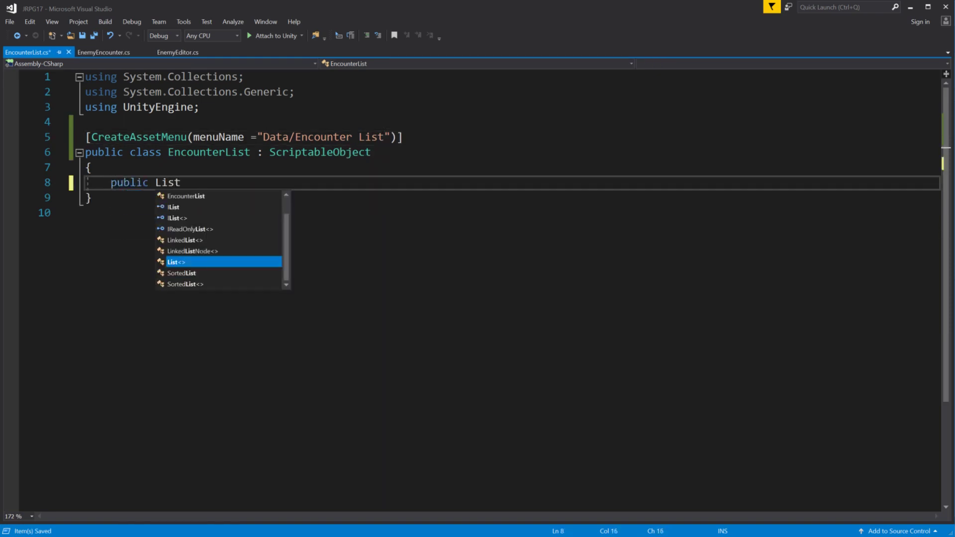
{"action": "type", "text": "<"}
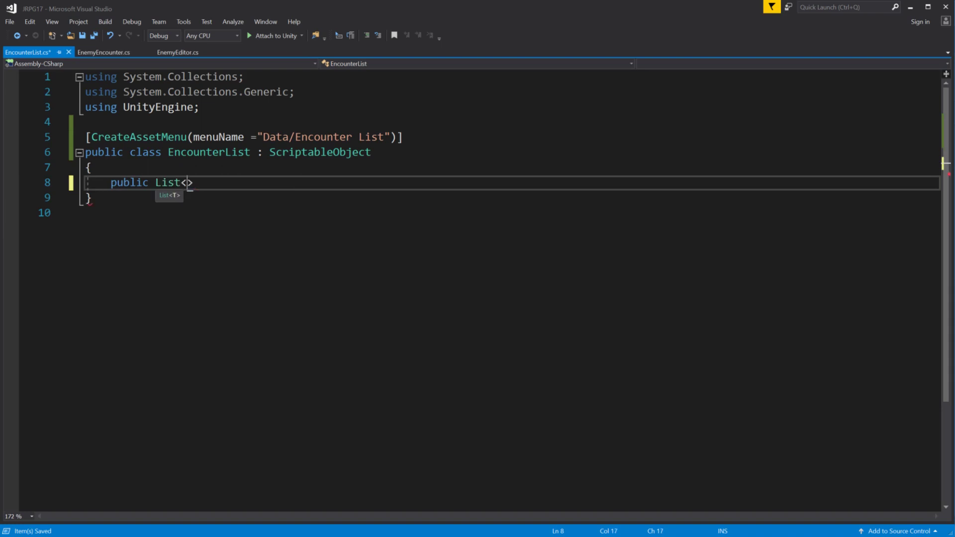
{"action": "type", "text": "EnemyEncounter>"}
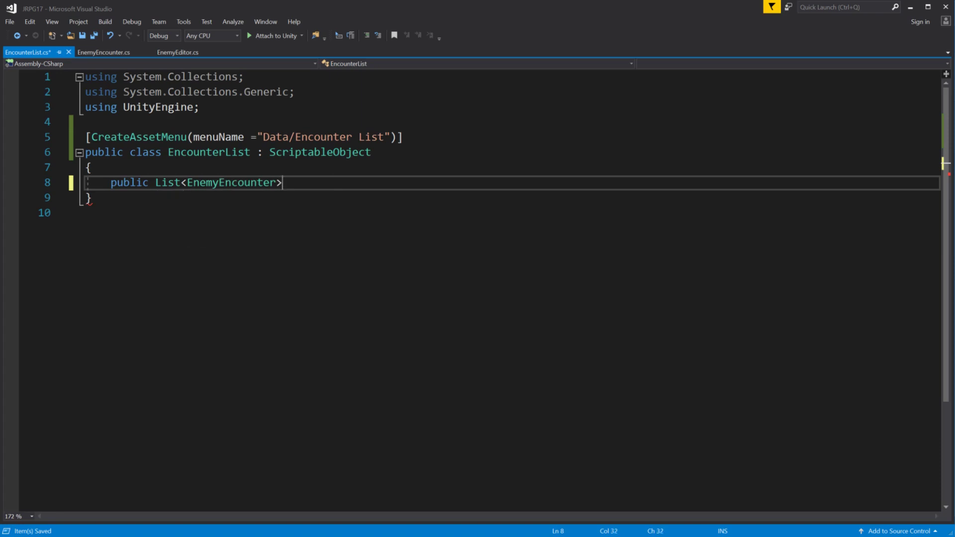
{"action": "type", "text": " encounters;"}
{"action": "key", "text": "ctrl+s"}
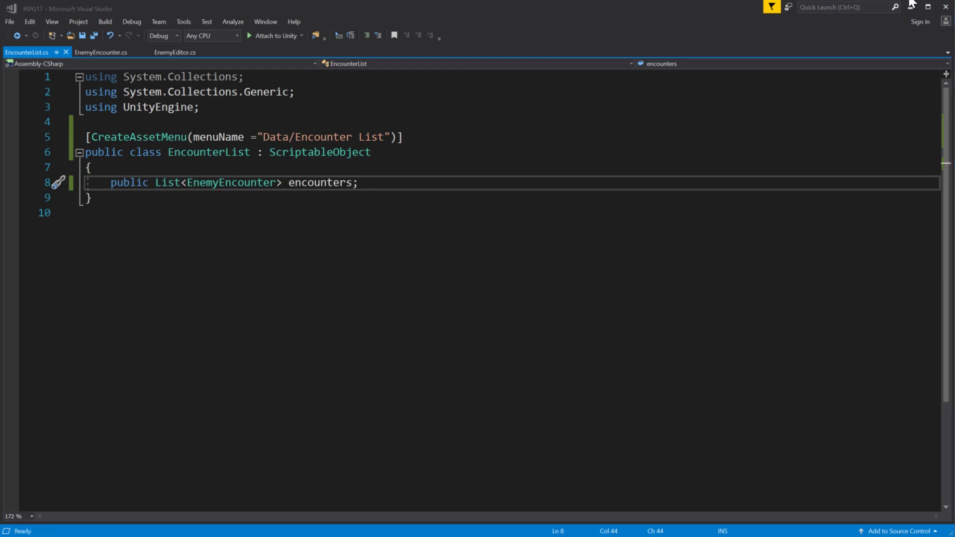
- Switch back to the Unity editor
{"action": "left_click", "coordinate": [908, 8]}
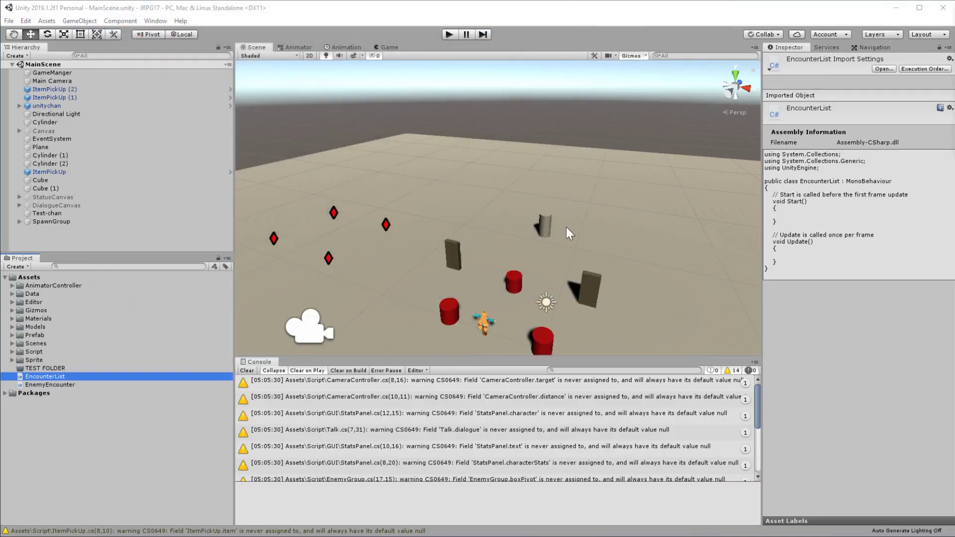
{"action": "right_click", "coordinate": [73, 428]}
{"action": "left_click", "coordinate": [55, 451]}
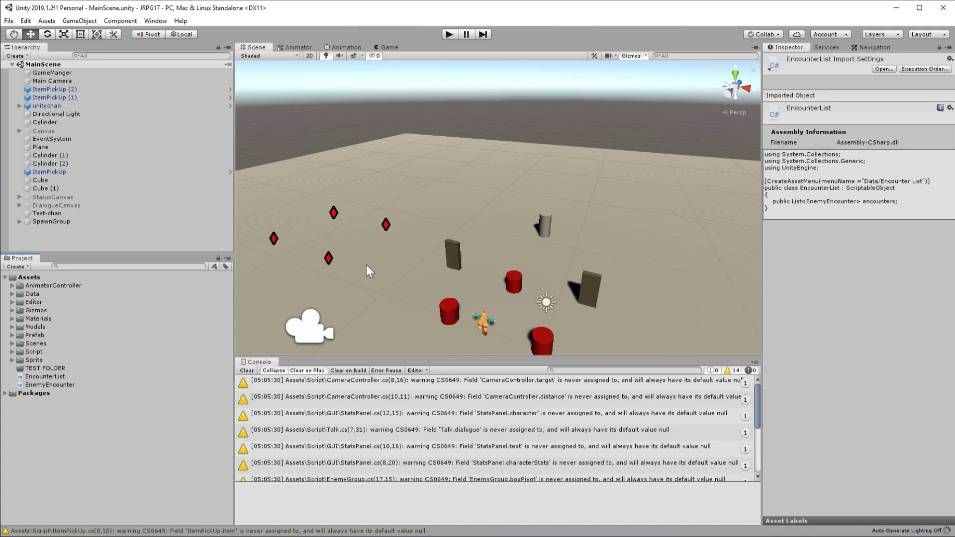
- Place the GreenBoarPBR prefab from Models/FreeDragons/Prefab/DragonBoarPBR on the open ground in the scene
{"action": "left_click_drag", "start_coordinate": [366, 271], "coordinate": [515, 301], "text": "alt"}
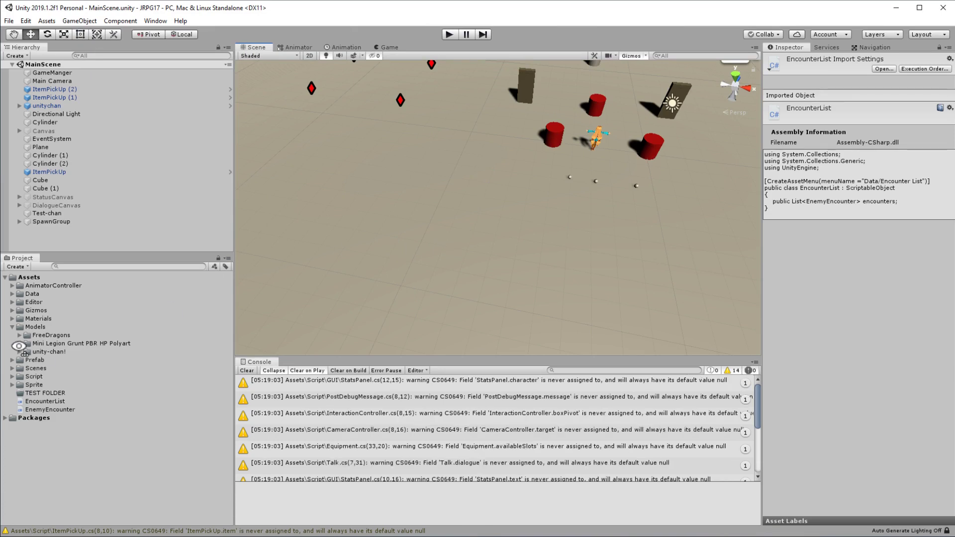
{"action": "left_click", "coordinate": [19, 335]}
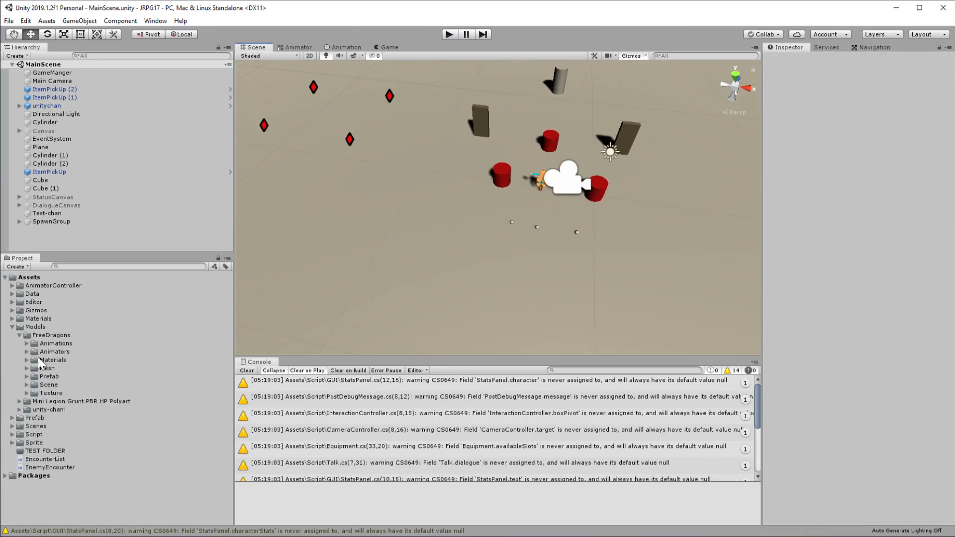
{"action": "left_click", "coordinate": [29, 376]}
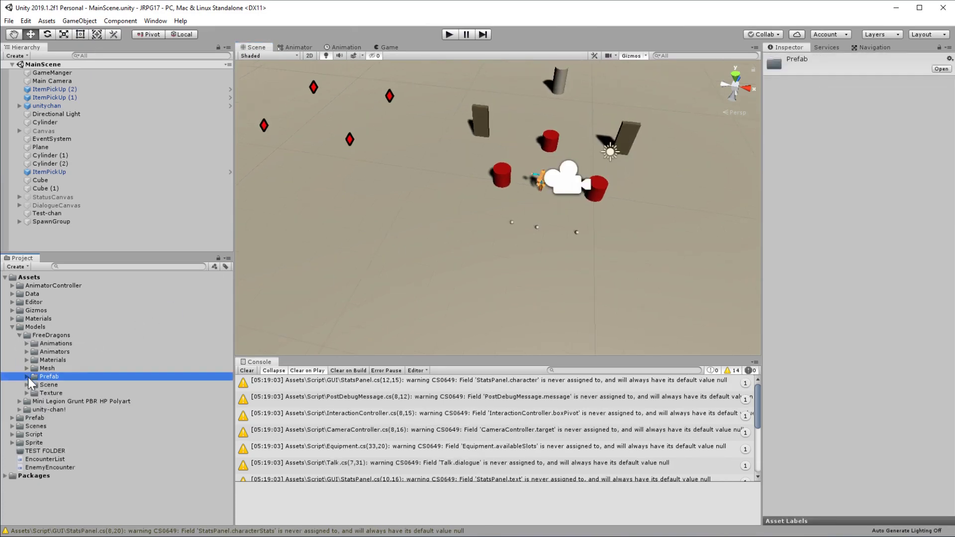
{"action": "left_click", "coordinate": [28, 376]}
{"action": "left_click", "coordinate": [28, 375]}
{"action": "left_click", "coordinate": [26, 368]}
{"action": "left_click", "coordinate": [27, 367]}
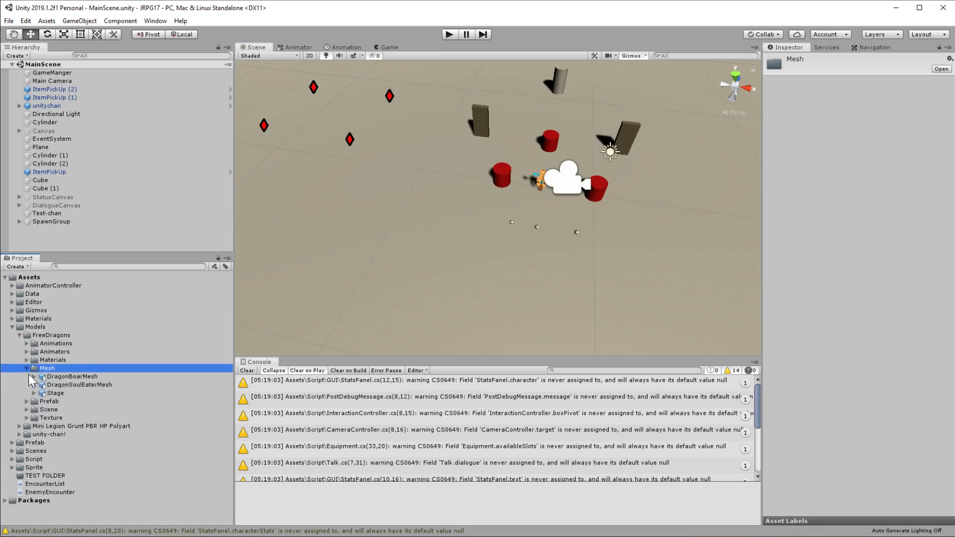
{"action": "left_click", "coordinate": [27, 368]}
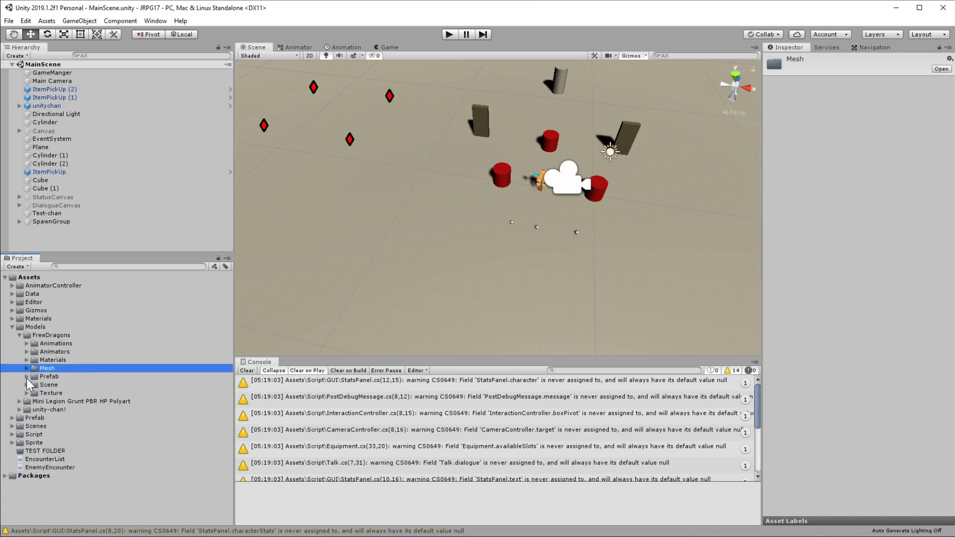
{"action": "left_click", "coordinate": [26, 377]}
{"action": "left_click", "coordinate": [34, 384]}
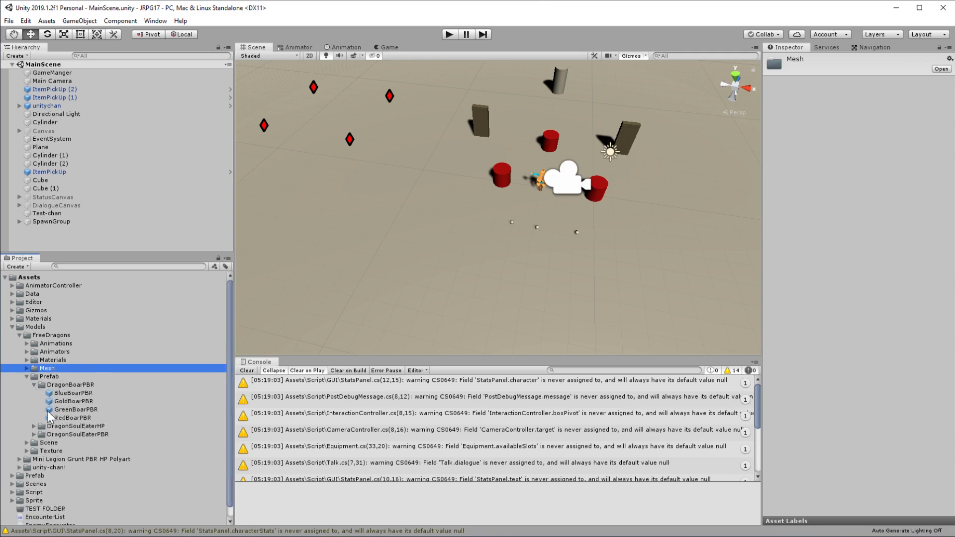
{"action": "left_click_drag", "start_coordinate": [66, 419], "coordinate": [465, 268]}
- Set the GreenBoarPBR object's scale to 0.25 on the X, Y and Z axes
{"action": "left_click", "coordinate": [858, 118]}
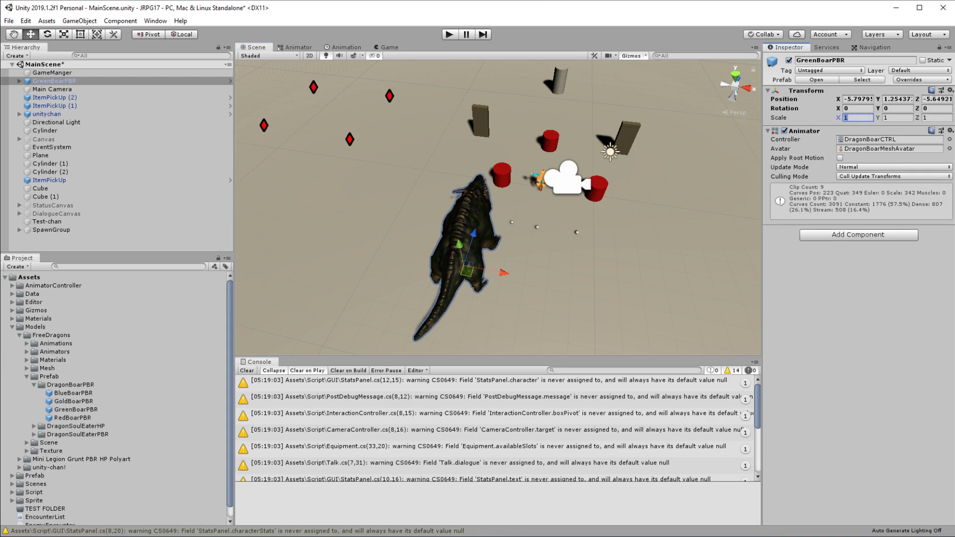
{"action": "key", "text": "BackSpace"}
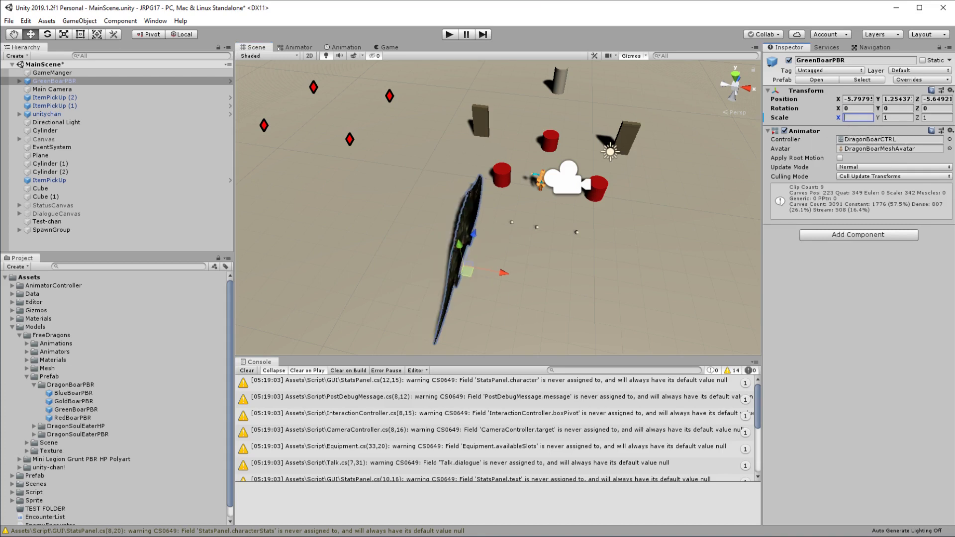
{"action": "type", "text": "0.25"}
{"action": "key", "text": "Tab"}
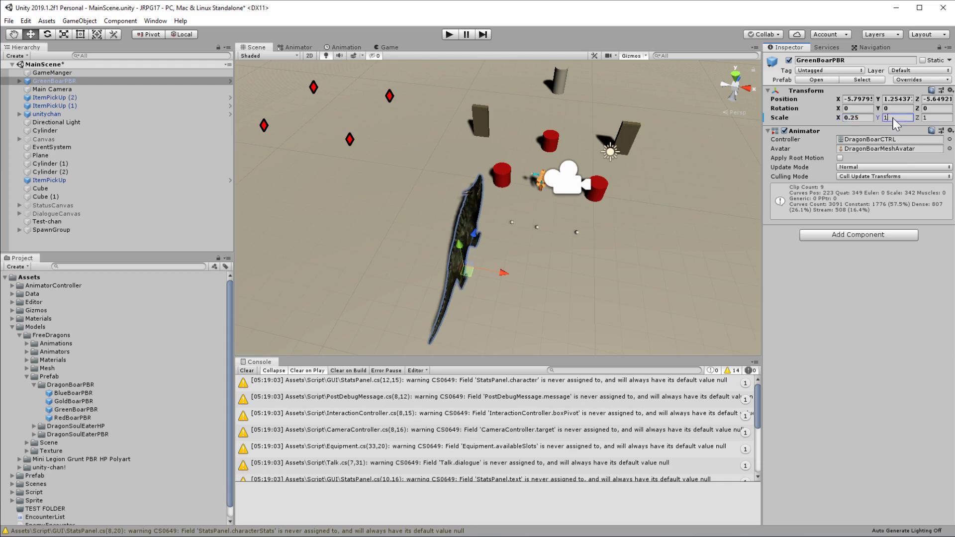
{"action": "type", "text": "0.25"}
{"action": "left_click", "coordinate": [926, 118]}
{"action": "type", "text": "0.25"}
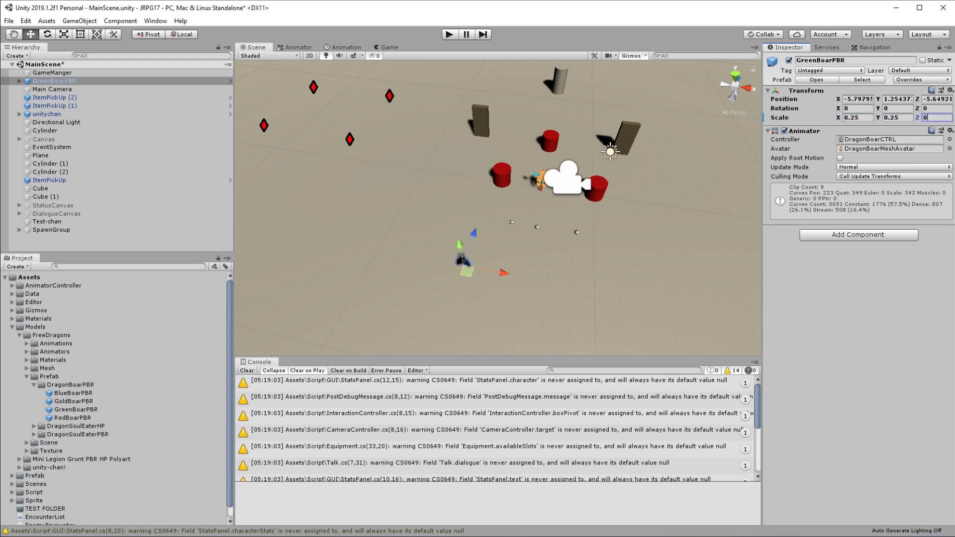
- Move the GreenBoarPBR object next to the unitychan character, to about X -3.58 and Z -1.75
{"action": "scroll", "coordinate": [552, 181], "scroll_direction": "up", "scroll_amount": 5}
{"action": "right_click_drag", "start_coordinate": [552, 181], "coordinate": [496, 191]}
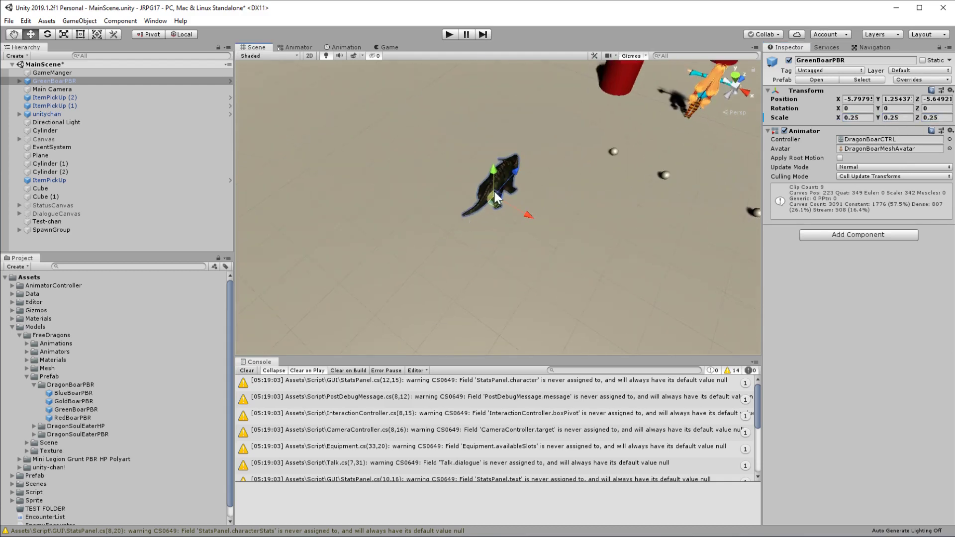
{"action": "left_click_drag", "start_coordinate": [511, 175], "coordinate": [661, 153]}
{"action": "scroll", "coordinate": [654, 174], "scroll_direction": "down", "scroll_amount": 8}
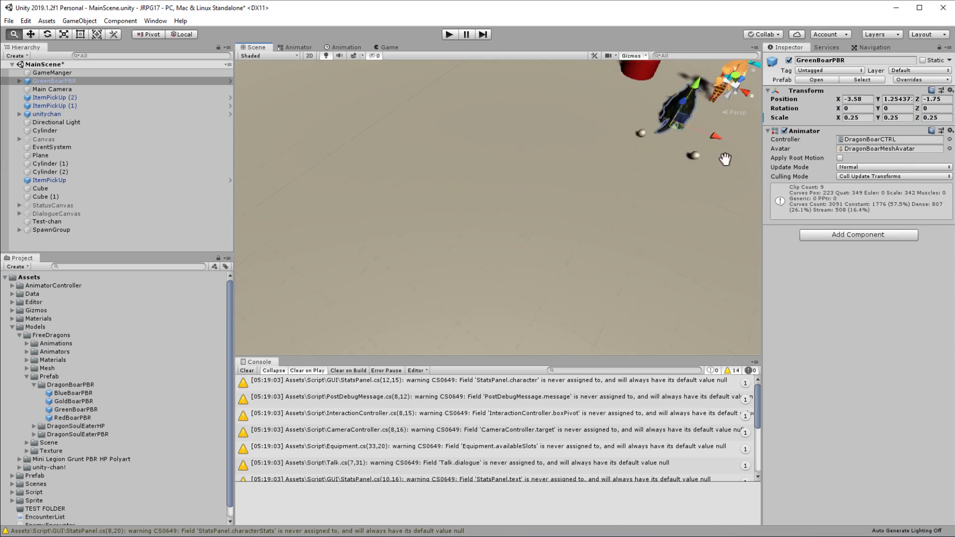
{"action": "right_click_drag", "start_coordinate": [649, 191], "coordinate": [512, 176]}
{"action": "scroll", "coordinate": [508, 177], "scroll_direction": "up", "scroll_amount": 4}
{"action": "scroll", "coordinate": [508, 177], "scroll_direction": "down", "scroll_amount": 3}
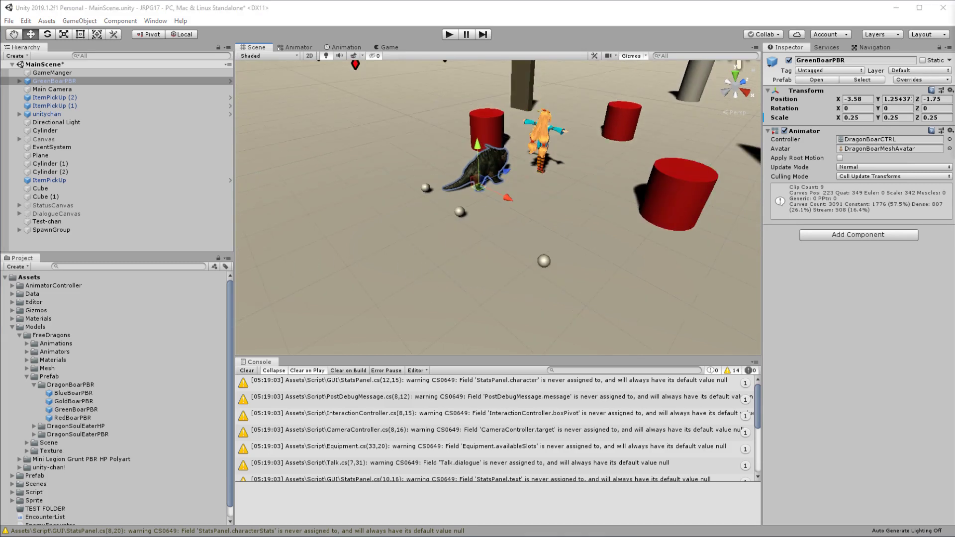
- Create a new script named EnemyController and add it to GreenBoarPBR as a component
{"action": "left_click", "coordinate": [878, 236]}
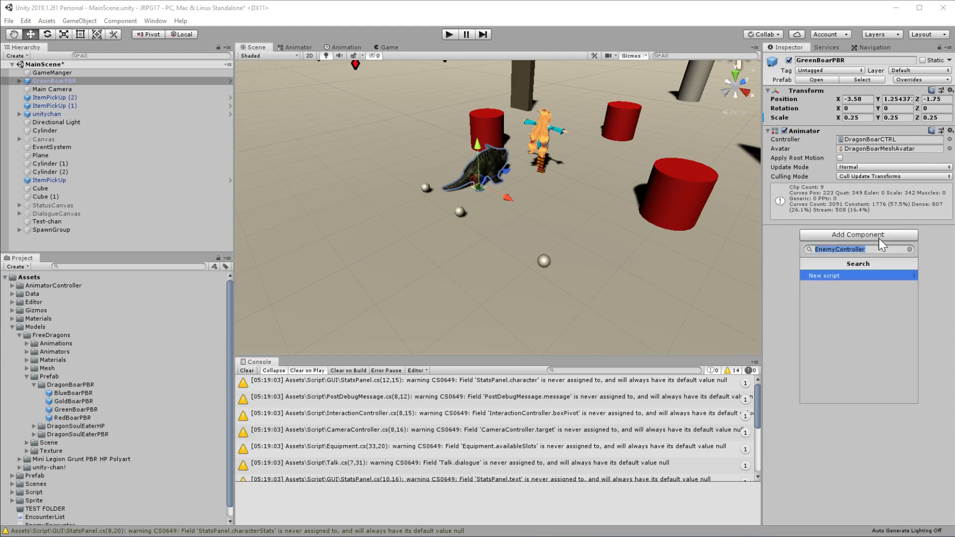
{"action": "key", "text": "BackSpace"}
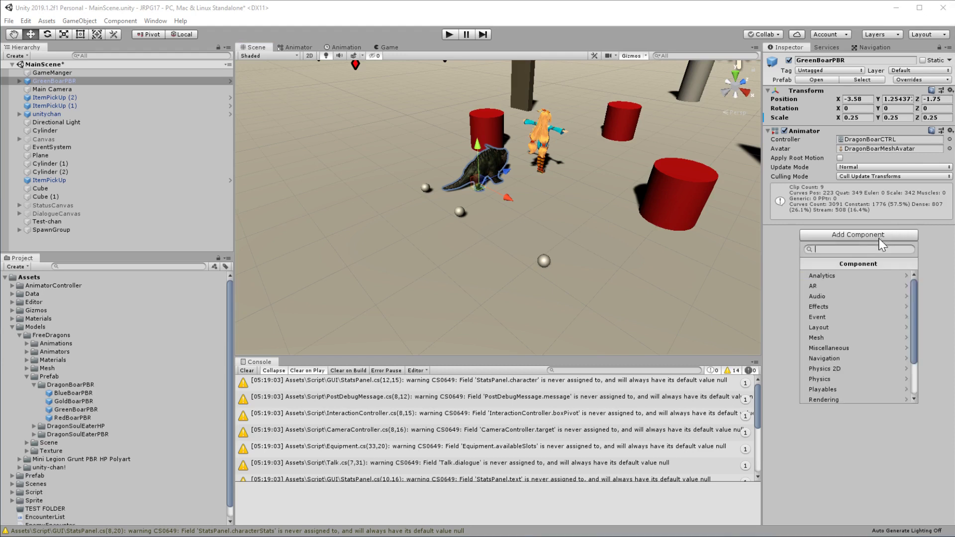
{"action": "type", "text": "EnemyController"}
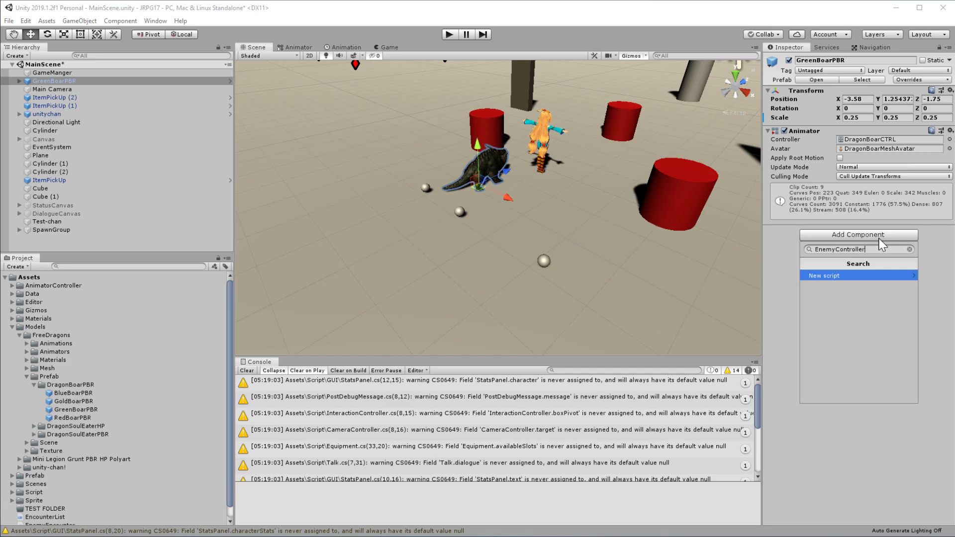
{"action": "key", "text": "Return"}
{"action": "key", "text": "Return"}
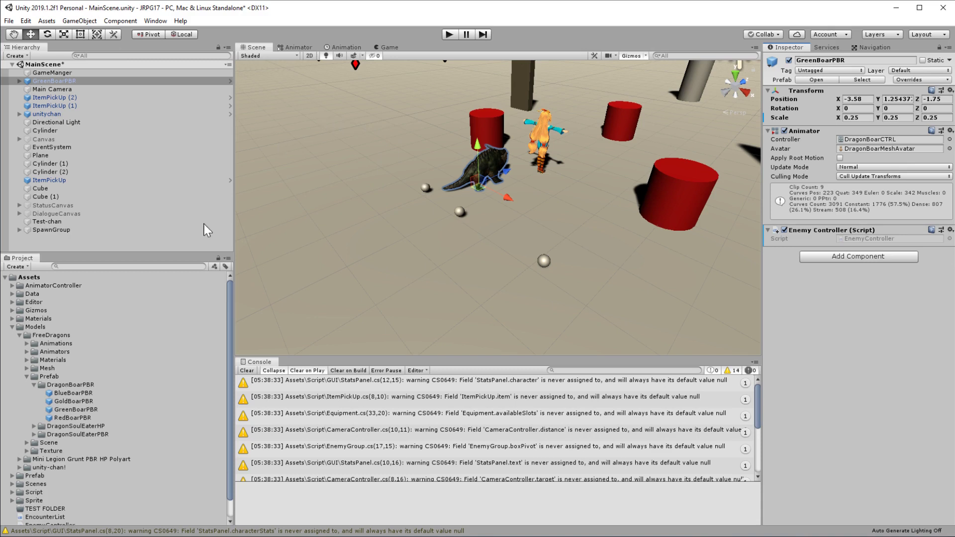
- Create an Animator Controller named CreatureAnimatorController in the Assets folder
{"action": "left_click", "coordinate": [13, 327]}
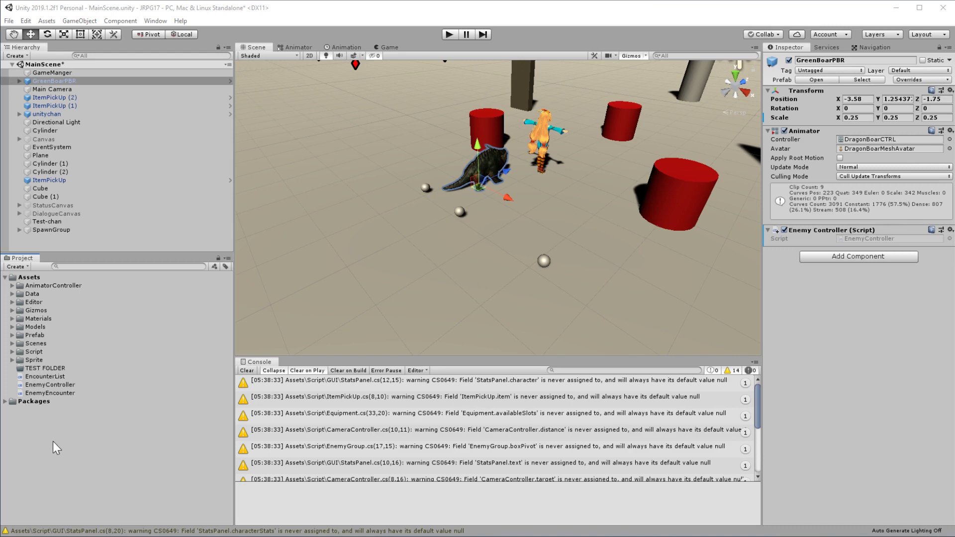
{"action": "right_click", "coordinate": [81, 440]}
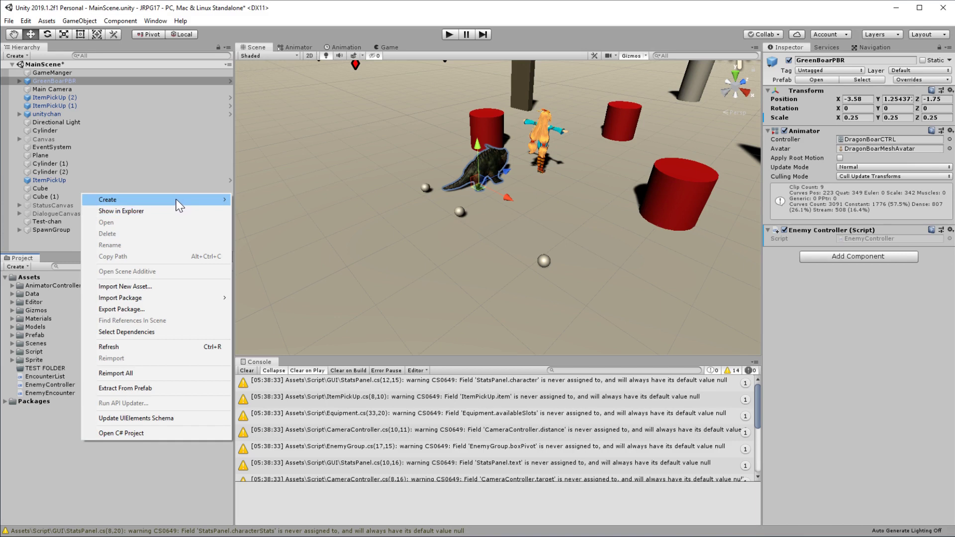
{"action": "mouse_move", "coordinate": [177, 203]}
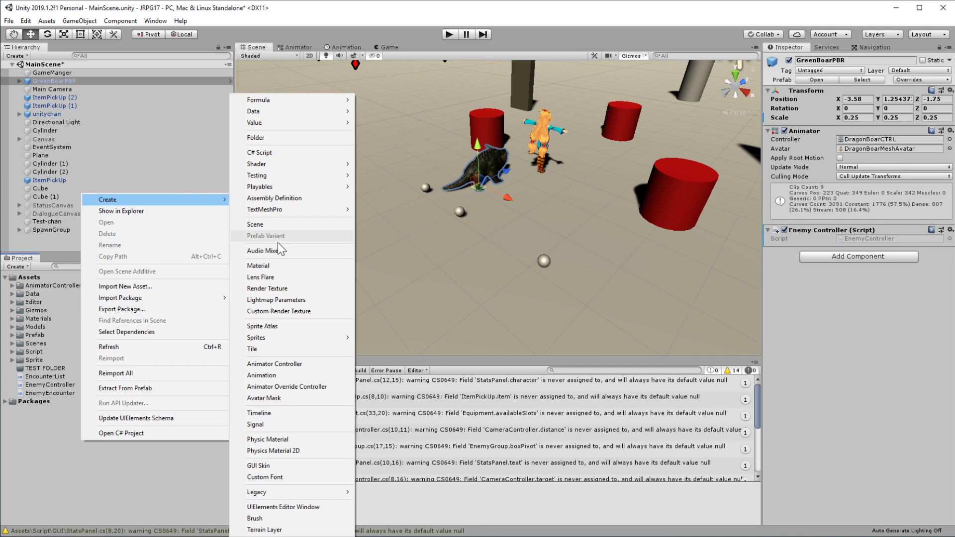
{"action": "left_click", "coordinate": [293, 362]}
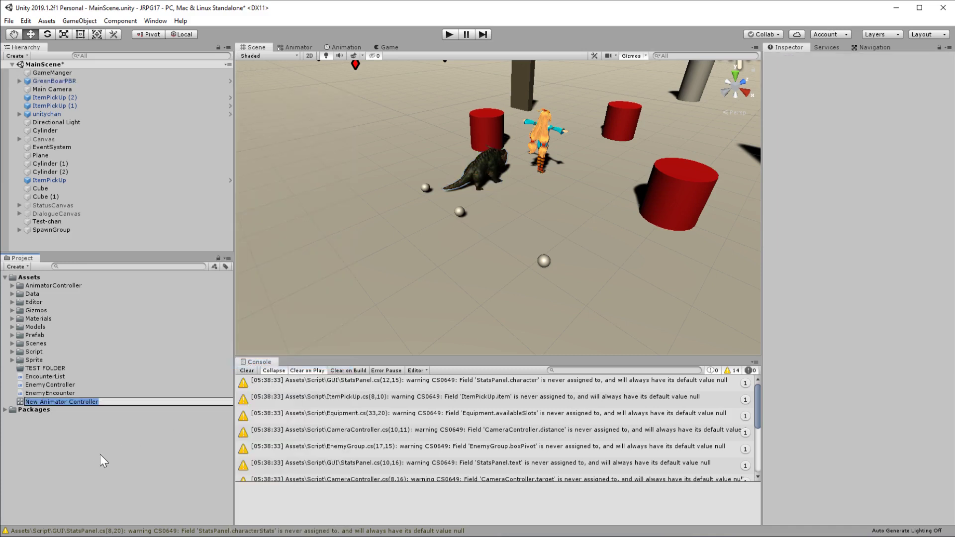
{"action": "type", "text": "EnemyC"}
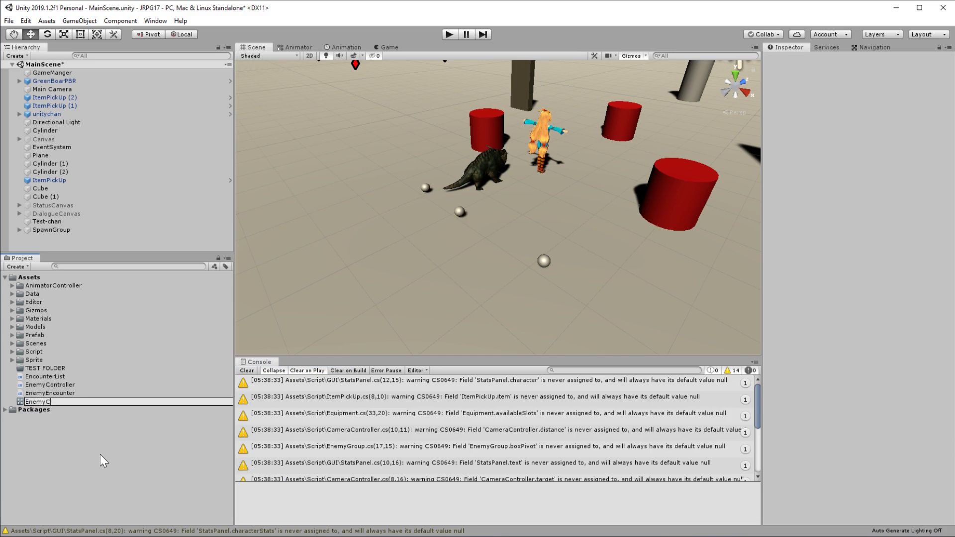
{"action": "type", "text": "ontro"}
{"action": "key", "text": "BackSpace"}
{"action": "key", "text": "BackSpace"}
{"action": "key", "text": "BackSpace"}
{"action": "key", "text": "BackSpace"}
{"action": "key", "text": "BackSpace"}
{"action": "key", "text": "BackSpace"}
{"action": "key", "text": "BackSpace"}
{"action": "key", "text": "BackSpace"}
{"action": "key", "text": "BackSpace"}
{"action": "key", "text": "BackSpace"}
{"action": "key", "text": "BackSpace"}
{"action": "type", "text": "Creature"}
{"action": "key", "text": "BackSpace"}
{"action": "type", "text": "AnimatorController"}
{"action": "key", "text": "Return"}
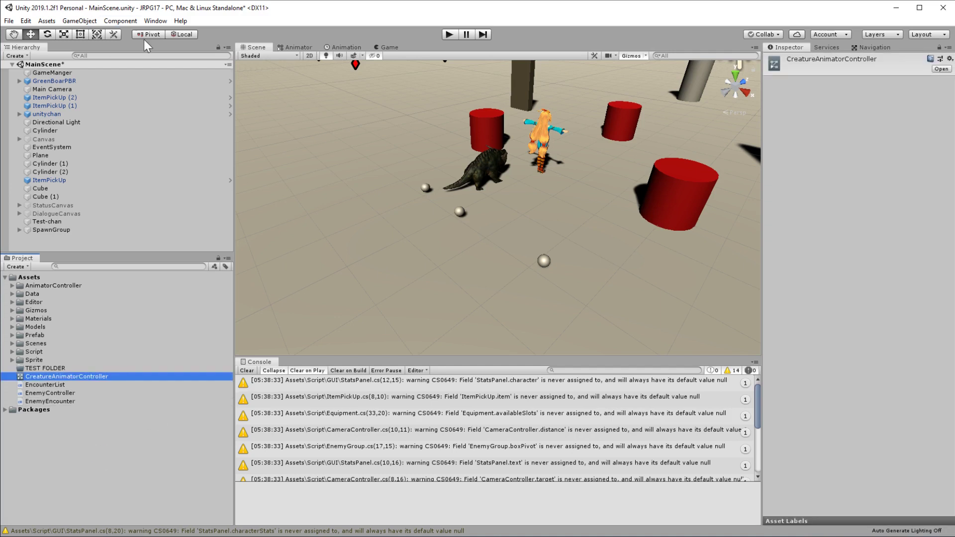
- Open CreatureAnimatorController's state graph and add an empty state named Idle beside the Entry node
{"action": "left_click", "coordinate": [296, 47]}
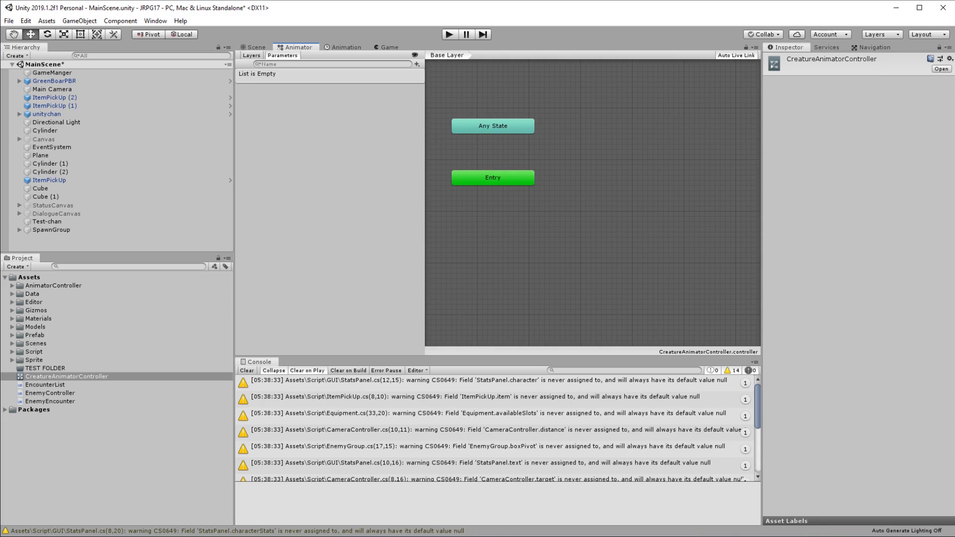
{"action": "right_click", "coordinate": [641, 144]}
{"action": "mouse_move", "coordinate": [657, 149]}
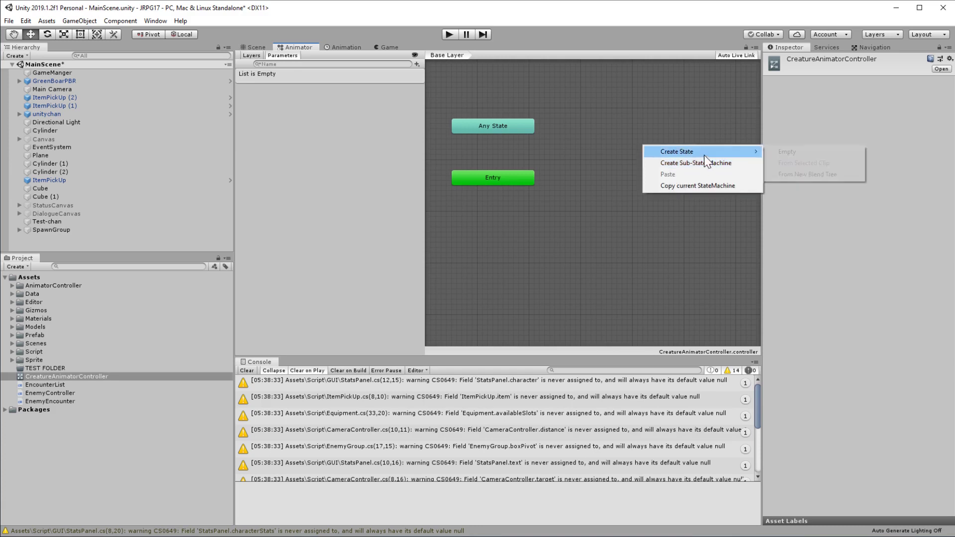
{"action": "left_click", "coordinate": [796, 152]}
{"action": "left_click", "coordinate": [814, 59]}
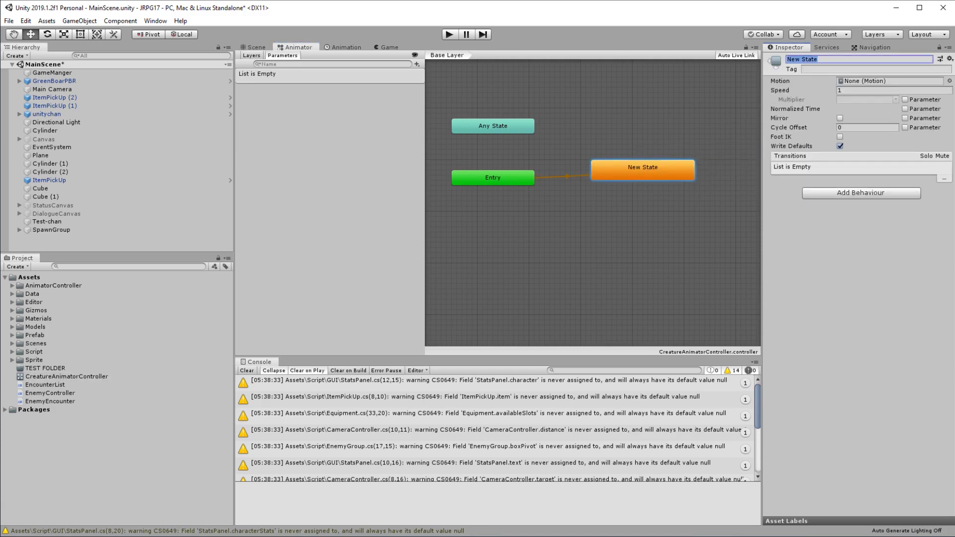
{"action": "type", "text": "Idle"}
{"action": "key", "text": "Return"}
{"action": "left_click_drag", "start_coordinate": [655, 173], "coordinate": [634, 178]}
- Add an empty state named Walk to the graph and place it directly above Idle
{"action": "right_click", "coordinate": [644, 138]}
{"action": "mouse_move", "coordinate": [663, 144]}
{"action": "left_click", "coordinate": [790, 150]}
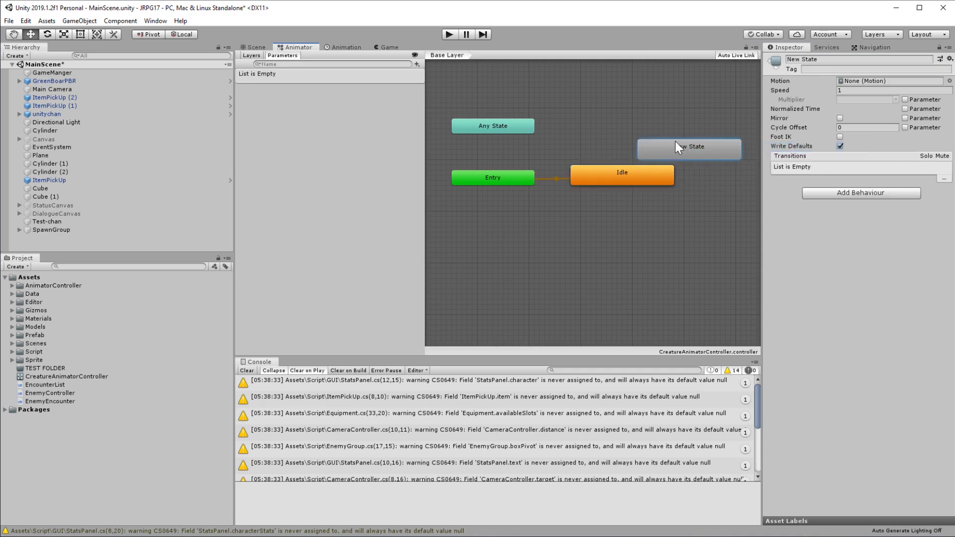
{"action": "left_click_drag", "start_coordinate": [676, 141], "coordinate": [614, 133]}
{"action": "left_click", "coordinate": [843, 59]}
{"action": "type", "text": "wa"}
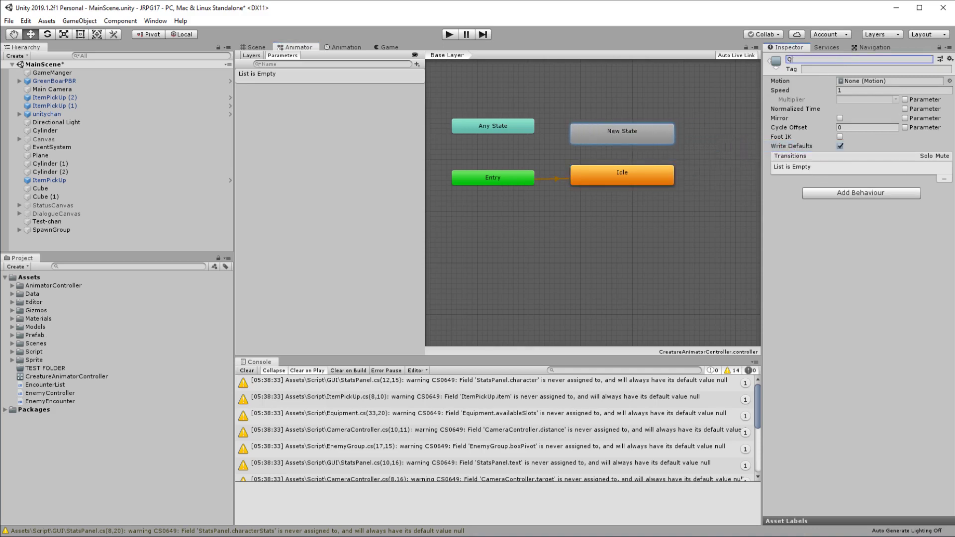
{"action": "key", "text": "BackSpace"}
{"action": "key", "text": "BackSpace"}
{"action": "type", "text": "Walk"}
{"action": "key", "text": "Return"}
- Add an empty state named Dead to the graph and place it beside Walk
{"action": "left_click_drag", "start_coordinate": [421, 225], "coordinate": [389, 226]}
{"action": "middle_click_drag", "start_coordinate": [571, 268], "coordinate": [510, 296]}
{"action": "left_click", "coordinate": [550, 201]}
{"action": "left_click", "coordinate": [651, 199]}
{"action": "right_click", "coordinate": [652, 199]}
{"action": "mouse_move", "coordinate": [700, 208]}
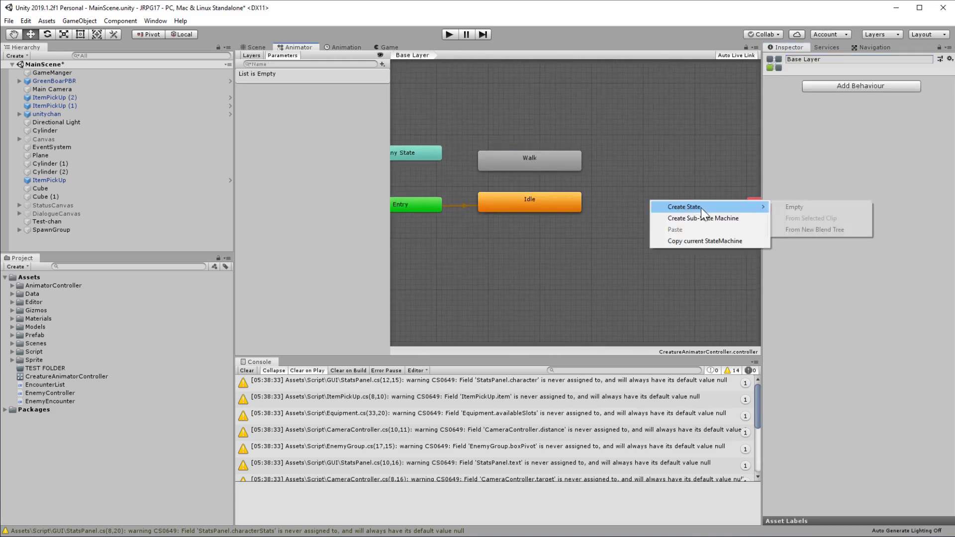
{"action": "left_click", "coordinate": [795, 207]}
{"action": "left_click_drag", "start_coordinate": [669, 208], "coordinate": [622, 160]}
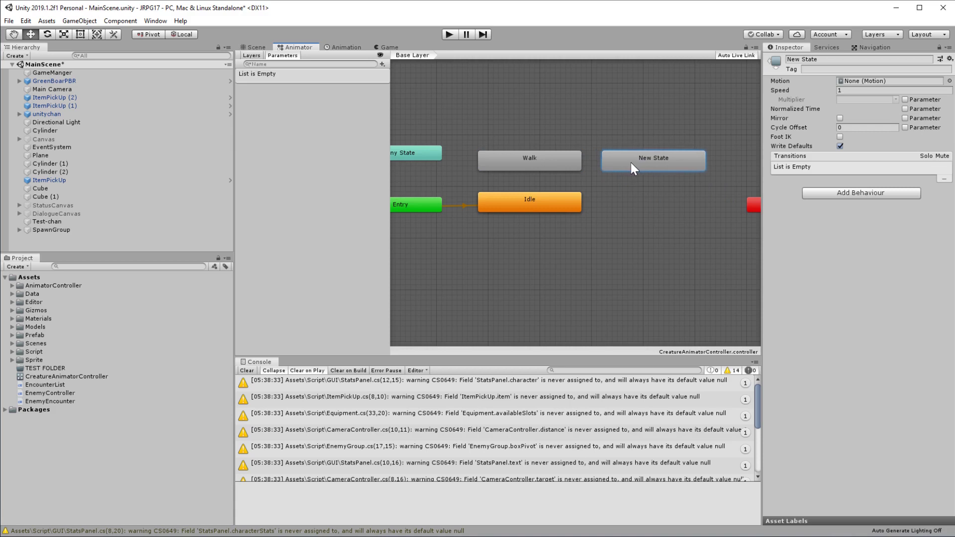
{"action": "left_click", "coordinate": [858, 59]}
{"action": "type", "text": "Dead"}
{"action": "key", "text": "Return"}
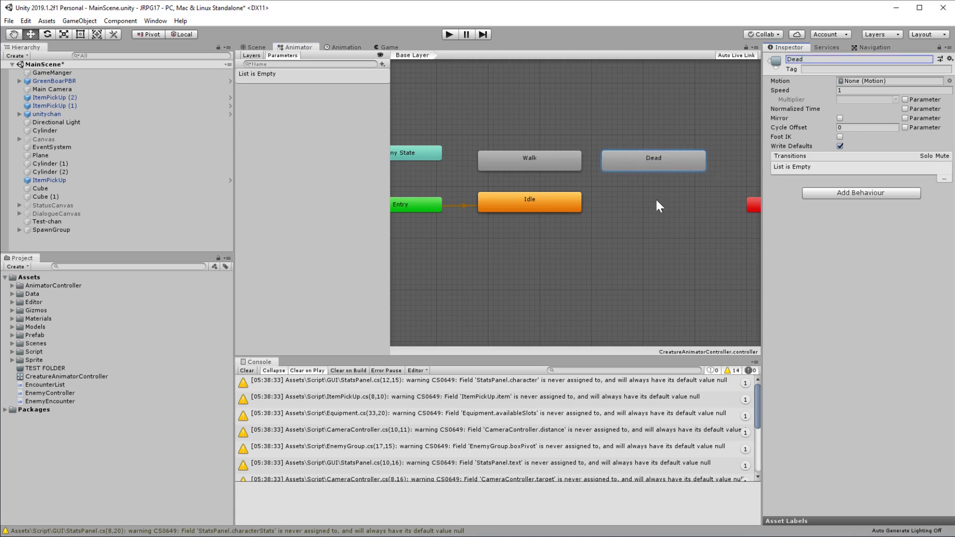
- Add an empty state named Attack to the graph and place it beside Idle, below Dead
{"action": "right_click", "coordinate": [634, 201]}
{"action": "mouse_move", "coordinate": [661, 206]}
{"action": "left_click", "coordinate": [766, 210]}
{"action": "left_click_drag", "start_coordinate": [687, 216], "coordinate": [656, 201]}
{"action": "left_click", "coordinate": [859, 59]}
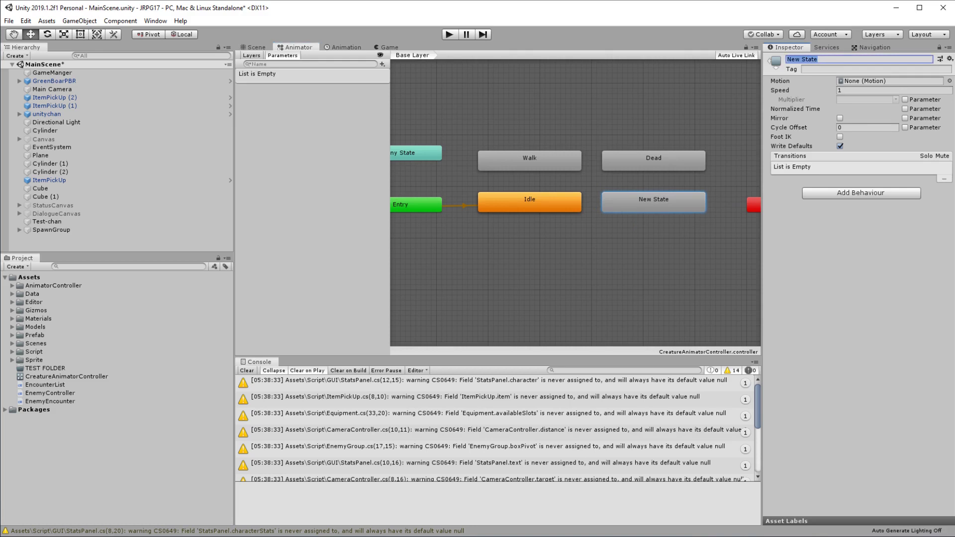
{"action": "type", "text": "Attack"}
{"action": "key", "text": "Return"}
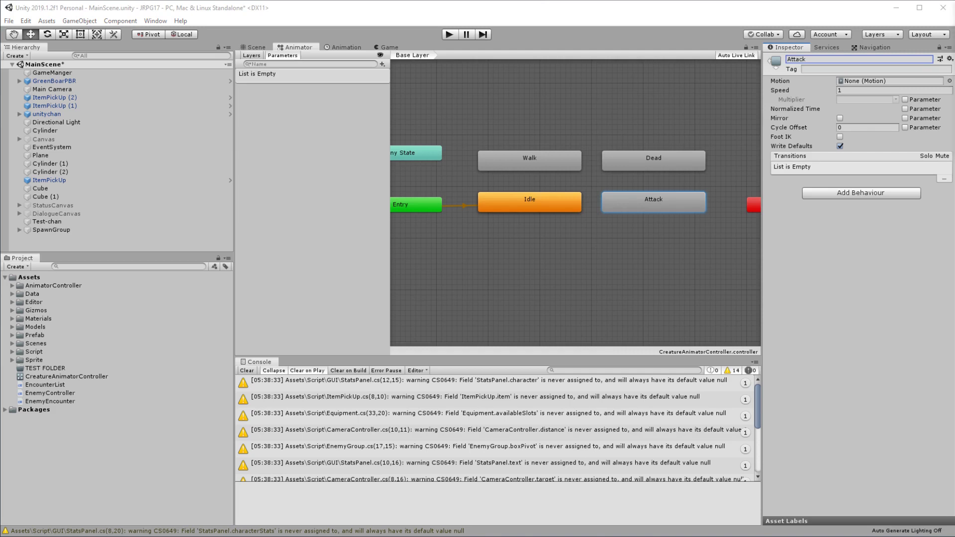
- Make a transition from the Attack state to the Idle state
{"action": "right_click", "coordinate": [652, 201]}
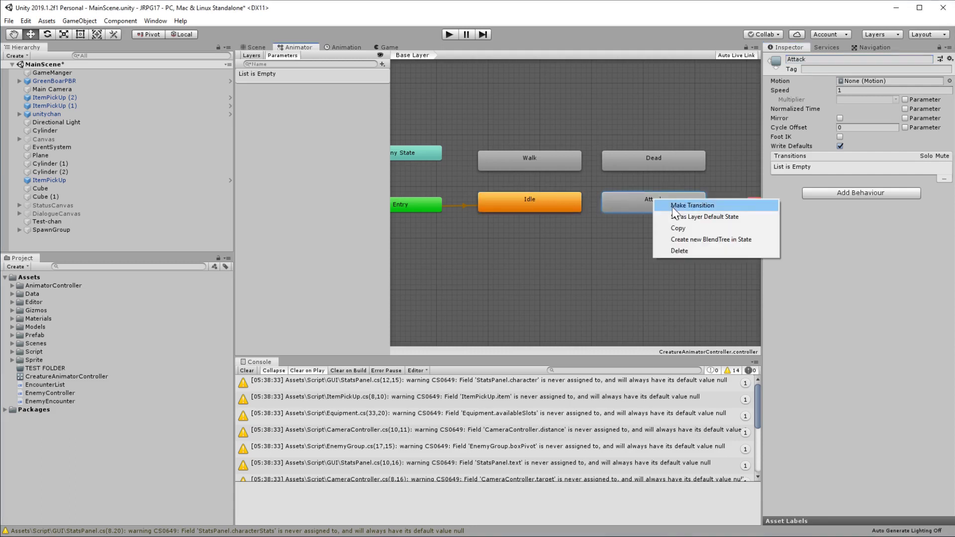
{"action": "left_click", "coordinate": [671, 204]}
{"action": "left_click", "coordinate": [562, 209]}
- Make transitions in both directions between the Idle and Walk states
{"action": "right_click", "coordinate": [561, 210]}
{"action": "left_click", "coordinate": [580, 213]}
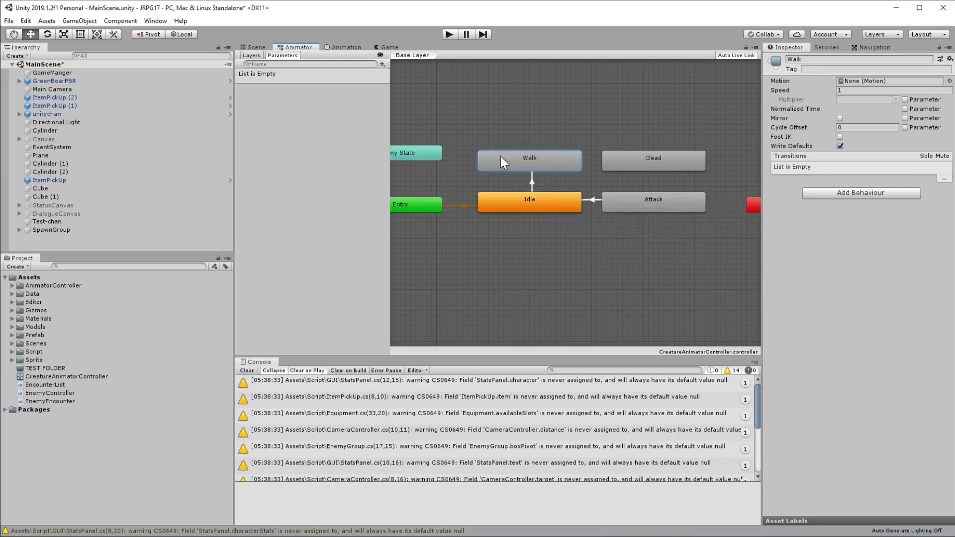
{"action": "left_click", "coordinate": [527, 160]}
{"action": "right_click", "coordinate": [526, 161]}
{"action": "left_click", "coordinate": [546, 164]}
{"action": "left_click", "coordinate": [523, 196]}
- Add a Bool parameter named Walking to the animator controller
{"action": "left_click", "coordinate": [382, 64]}
{"action": "left_click", "coordinate": [400, 98]}
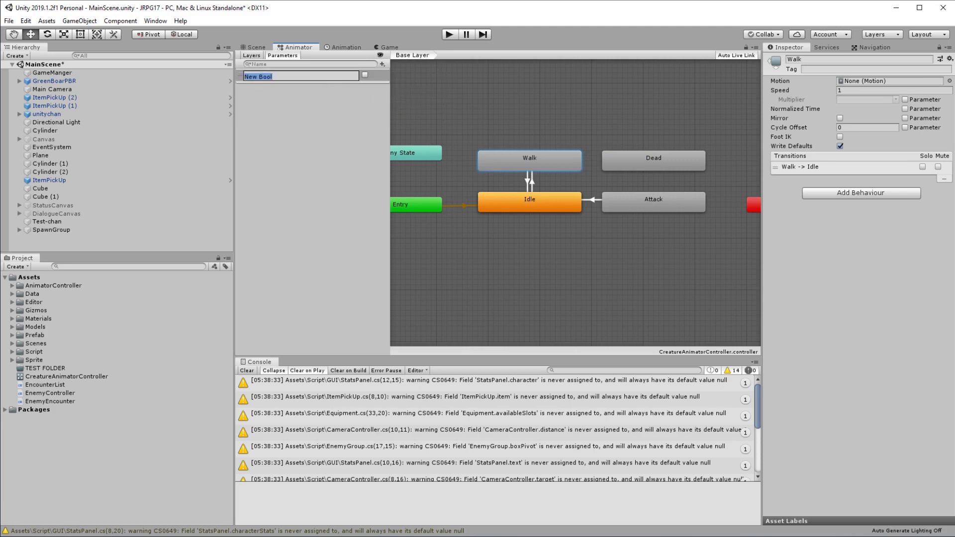
{"action": "type", "text": "Walking"}
{"action": "key", "text": "Return"}
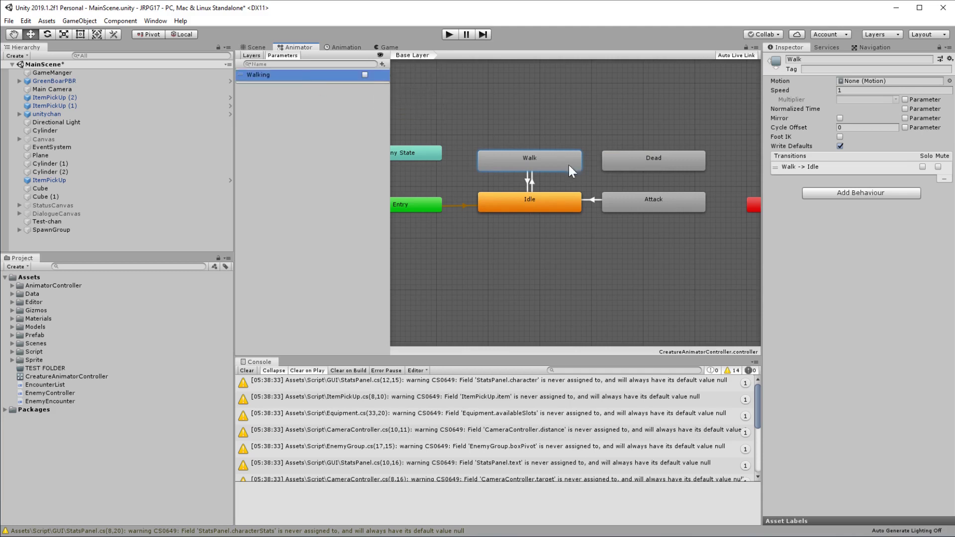
- Add a Walking true condition to the Idle -> Walk transition and a Walking false condition to Walk -> Idle
{"action": "left_click", "coordinate": [532, 179]}
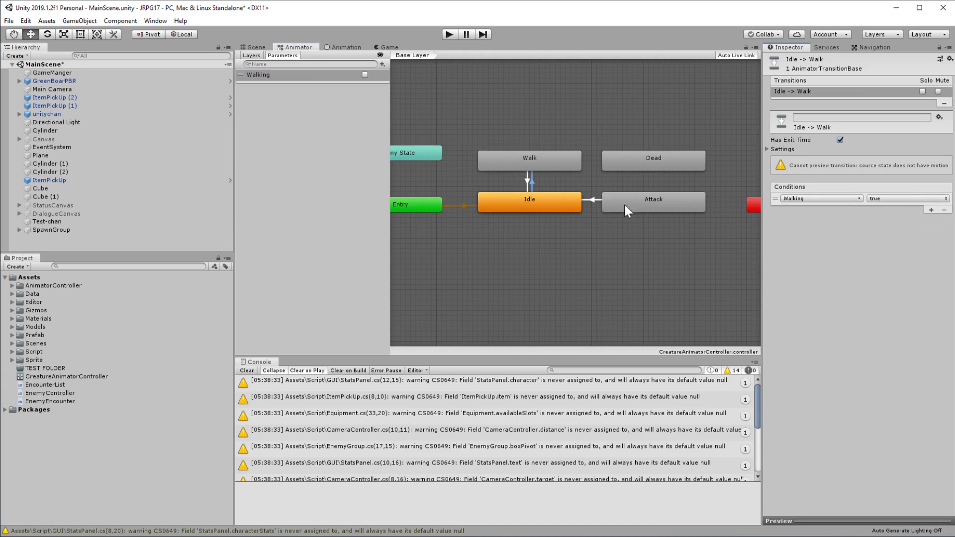
{"action": "left_click", "coordinate": [527, 182]}
{"action": "left_click", "coordinate": [920, 198]}
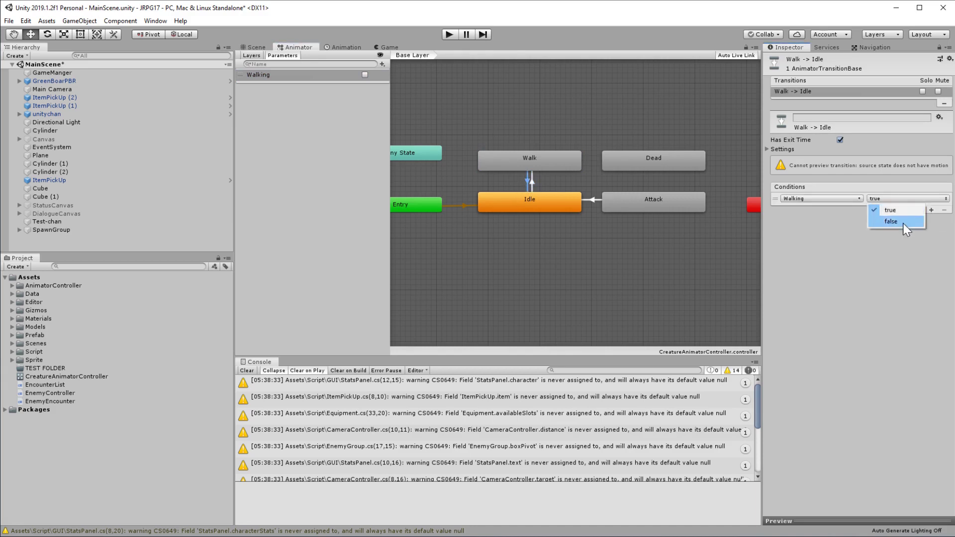
{"action": "left_click", "coordinate": [890, 223]}
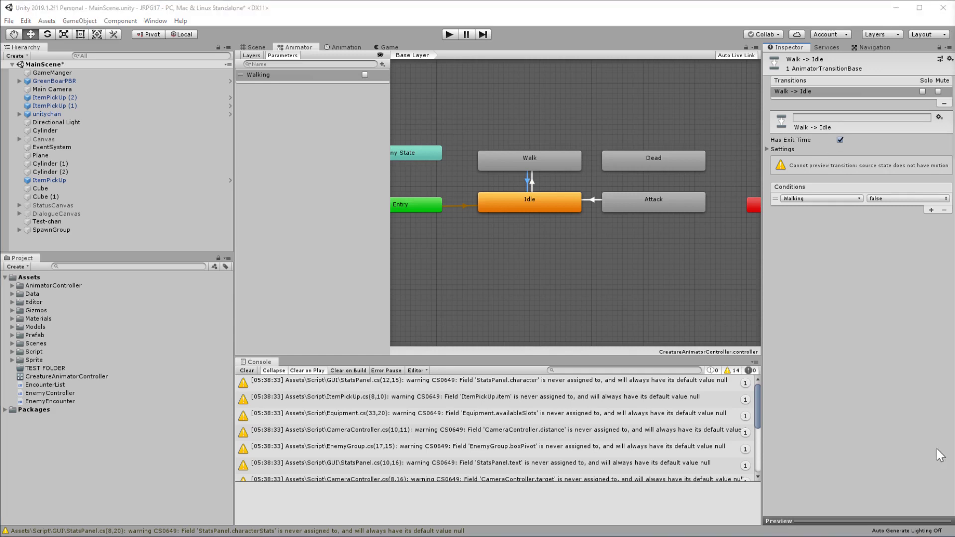
- Create an animation clip named Idle in the Assets folder
{"action": "scroll", "coordinate": [287, 458], "scroll_direction": "down", "scroll_amount": 2}
{"action": "right_click", "coordinate": [91, 435]}
{"action": "mouse_move", "coordinate": [217, 195]}
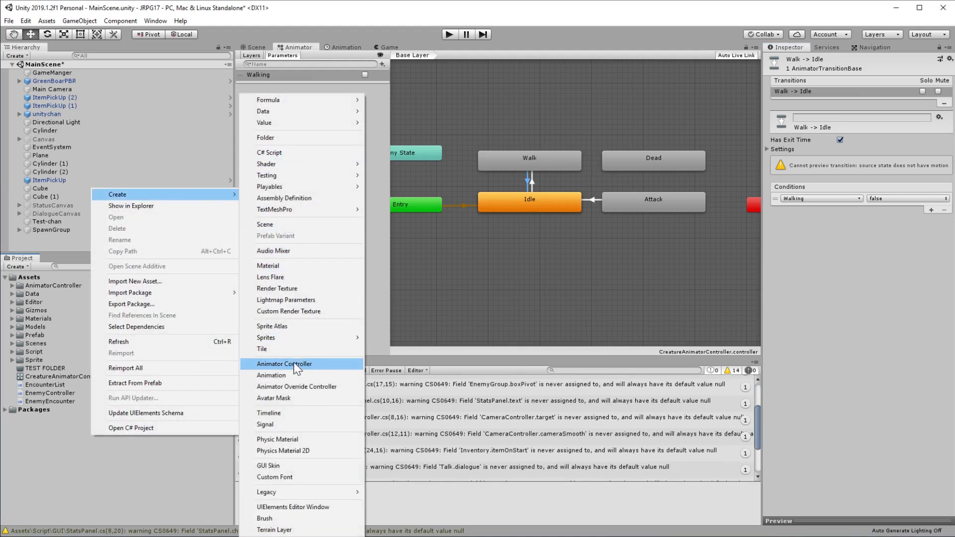
{"action": "left_click", "coordinate": [293, 375]}
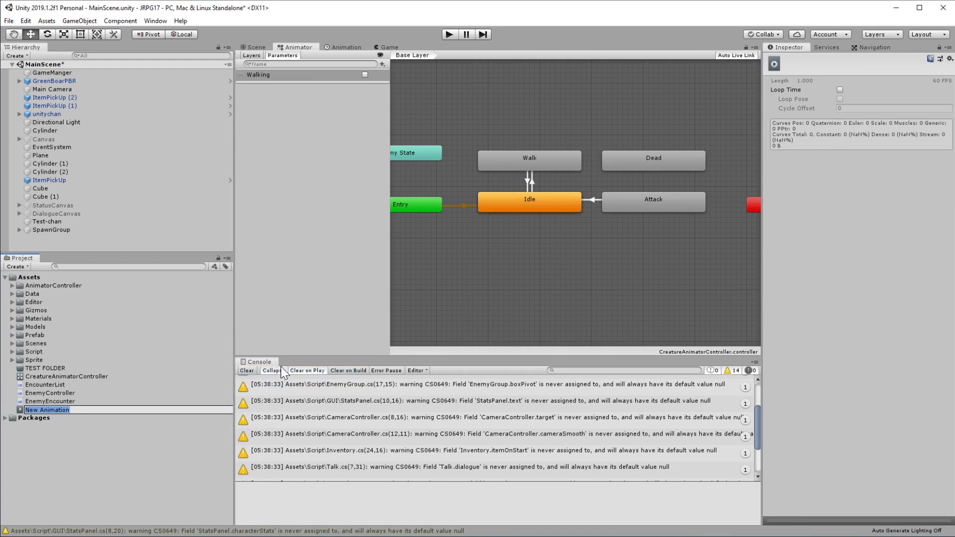
{"action": "type", "text": "Idle"}
{"action": "key", "text": "Return"}
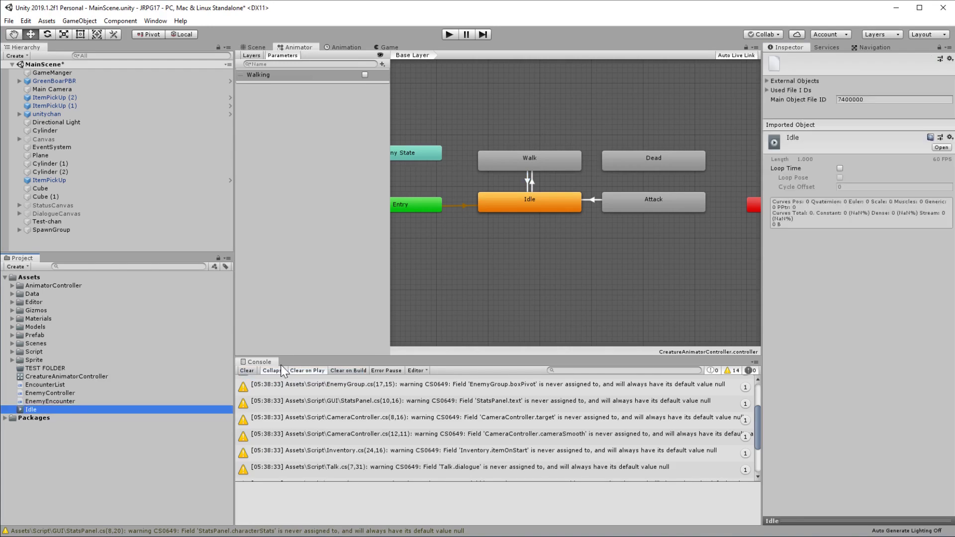
- Create an animation clip named Walk in the Assets folder
{"action": "right_click", "coordinate": [59, 489]}
{"action": "mouse_move", "coordinate": [149, 248]}
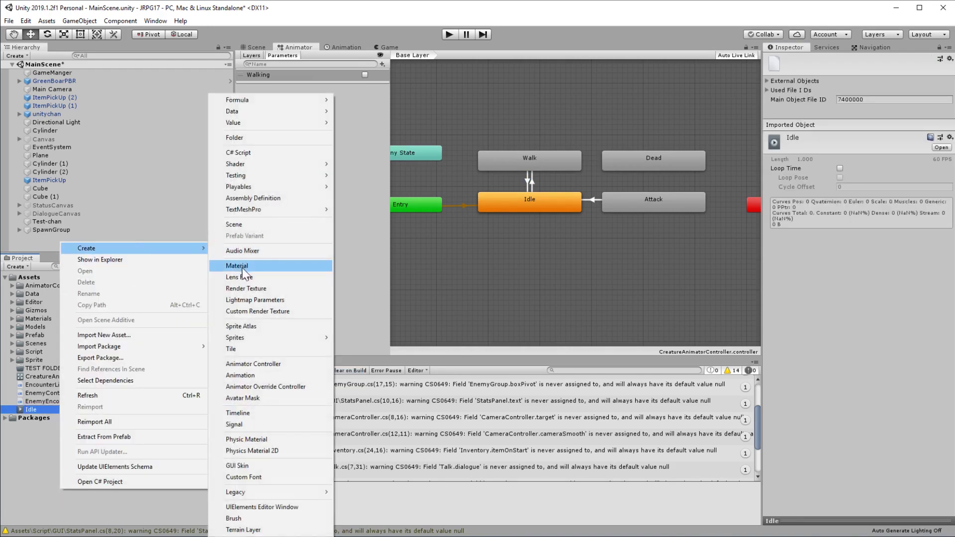
{"action": "left_click", "coordinate": [242, 375]}
{"action": "type", "text": "Walk"}
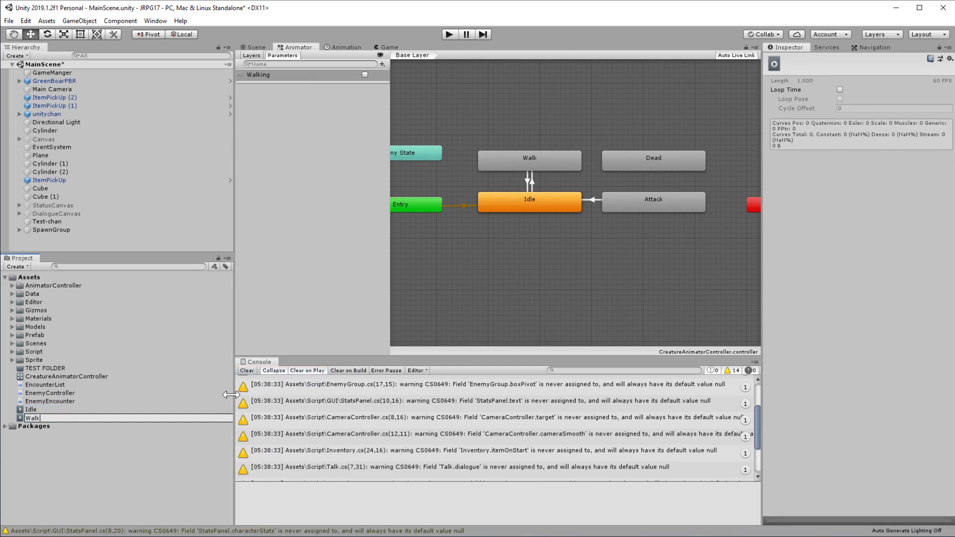
{"action": "key", "text": "Return"}
- Create an animation clip named Attack in the Assets folder
{"action": "right_click", "coordinate": [62, 468]}
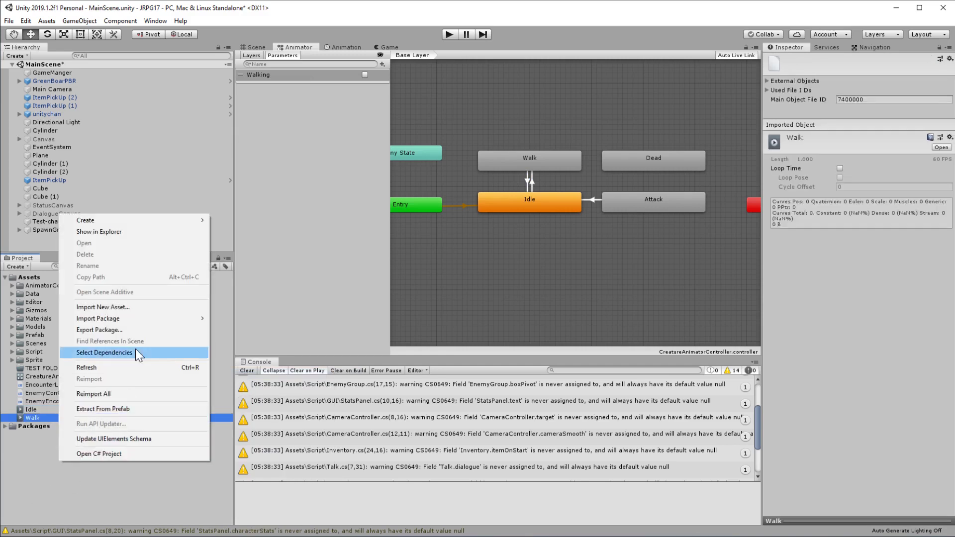
{"action": "mouse_move", "coordinate": [142, 223]}
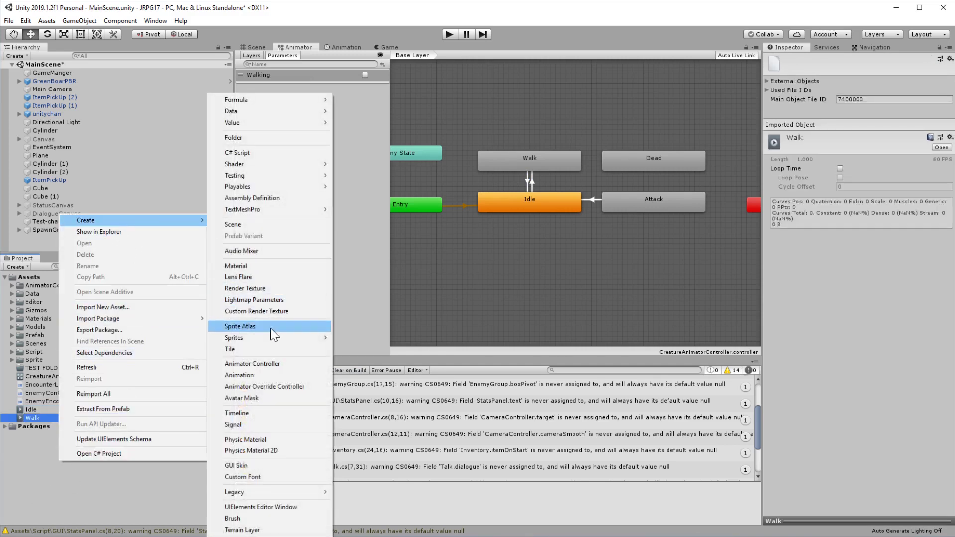
{"action": "left_click", "coordinate": [261, 375]}
{"action": "type", "text": "Attack"}
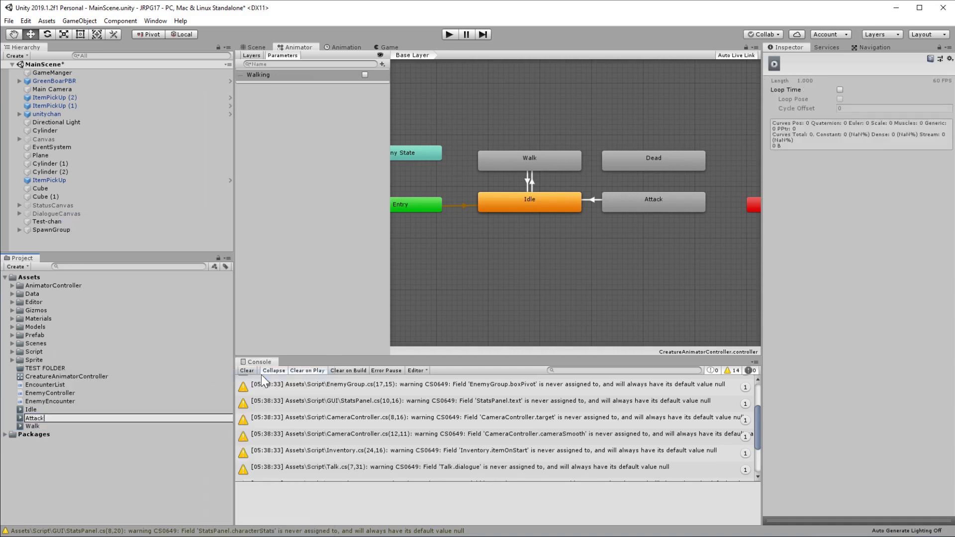
{"action": "key", "text": "Return"}
- Create an animation clip named Dead in the Assets folder
{"action": "right_click", "coordinate": [47, 472]}
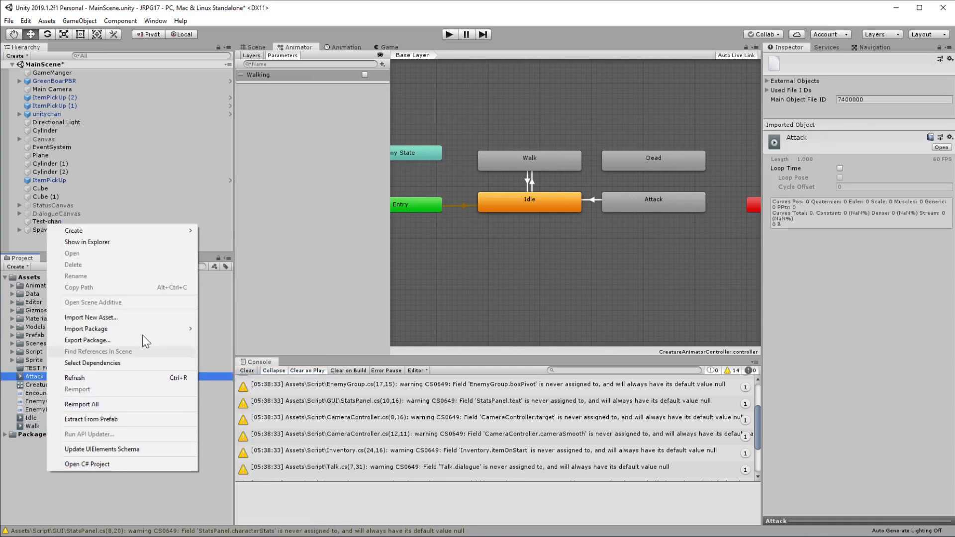
{"action": "mouse_move", "coordinate": [155, 232]}
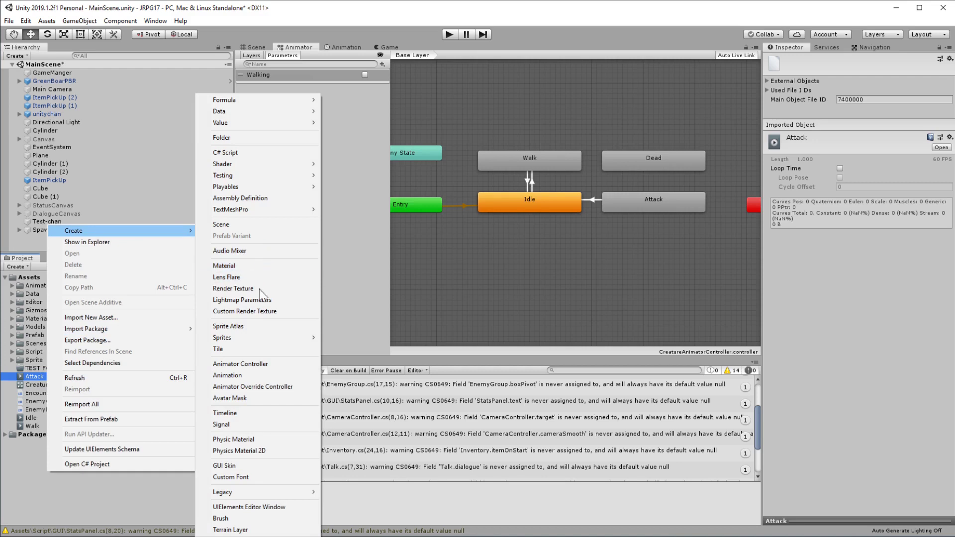
{"action": "left_click", "coordinate": [252, 372]}
{"action": "type", "text": "Dead"}
{"action": "key", "text": "Return"}
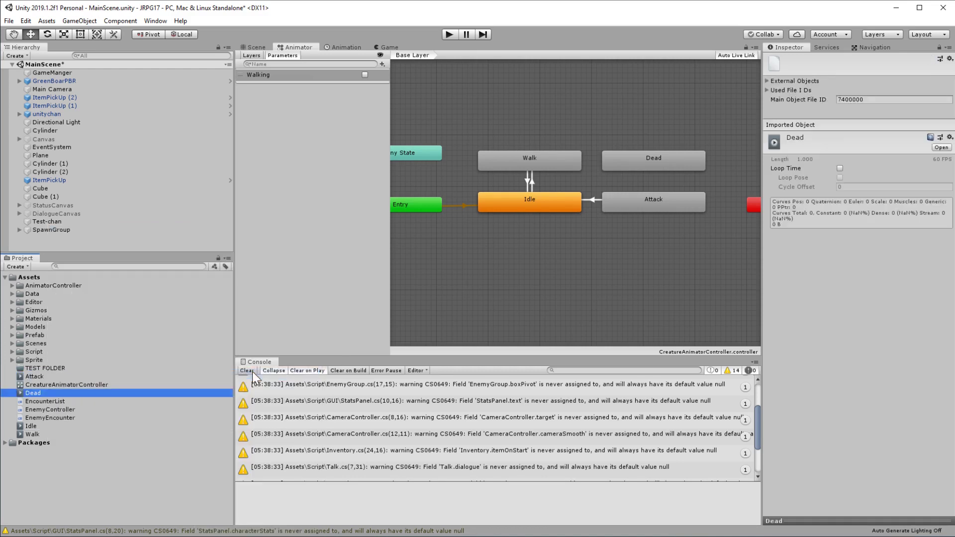
- Assign the Idle and Walk clips as the motions of the matching states in CreatureAnimatorController
{"action": "left_click", "coordinate": [529, 198]}
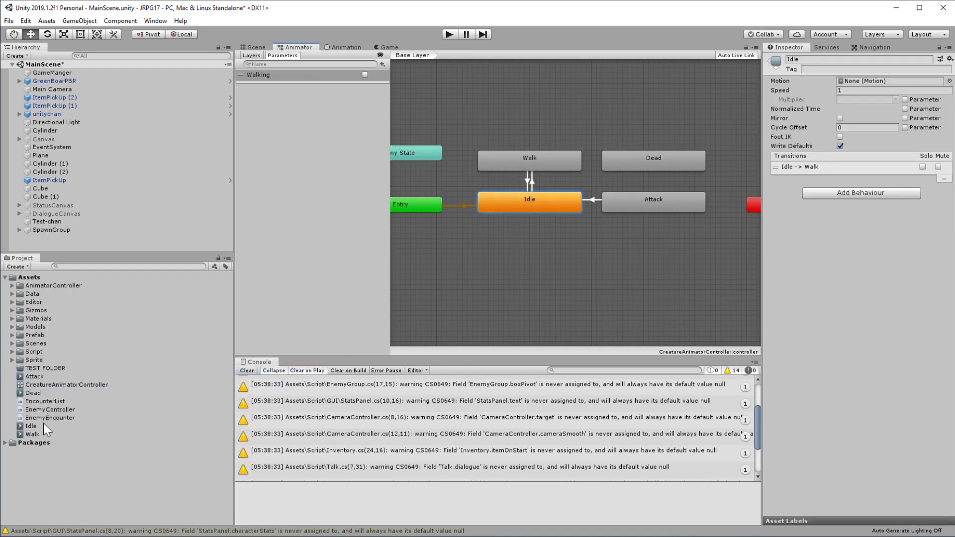
{"action": "left_click_drag", "start_coordinate": [40, 426], "coordinate": [875, 80]}
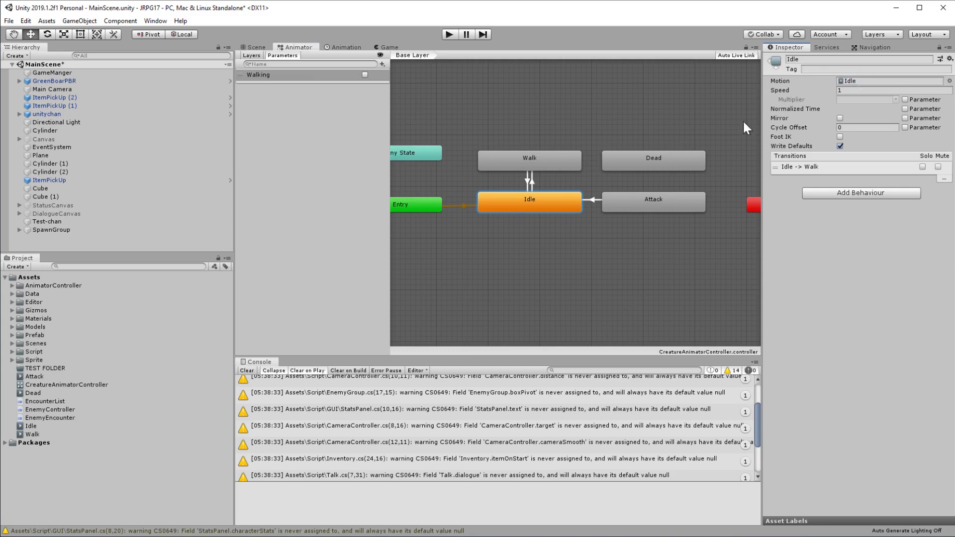
{"action": "left_click", "coordinate": [498, 158]}
{"action": "left_click_drag", "start_coordinate": [40, 434], "coordinate": [865, 82]}
- Assign the Attack and Dead clips as the motions of their matching states and check the transition conditions between Idle and Walk
{"action": "left_click", "coordinate": [627, 208]}
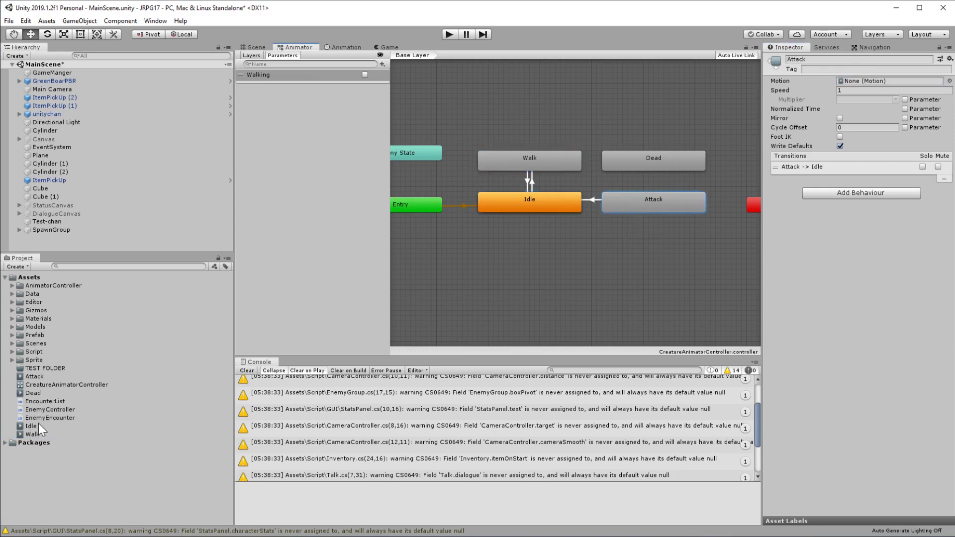
{"action": "left_click_drag", "start_coordinate": [34, 376], "coordinate": [903, 84]}
{"action": "left_click", "coordinate": [668, 160]}
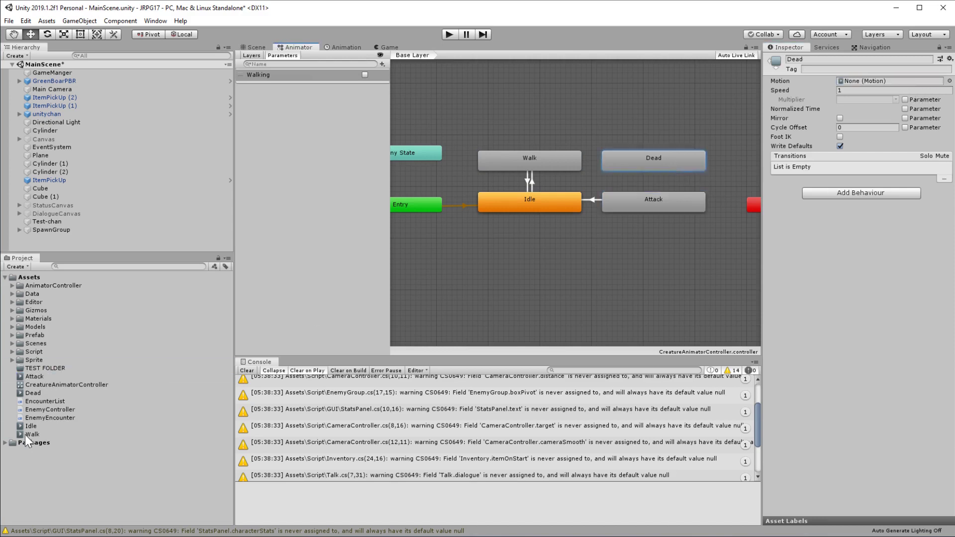
{"action": "left_click_drag", "start_coordinate": [32, 393], "coordinate": [895, 84]}
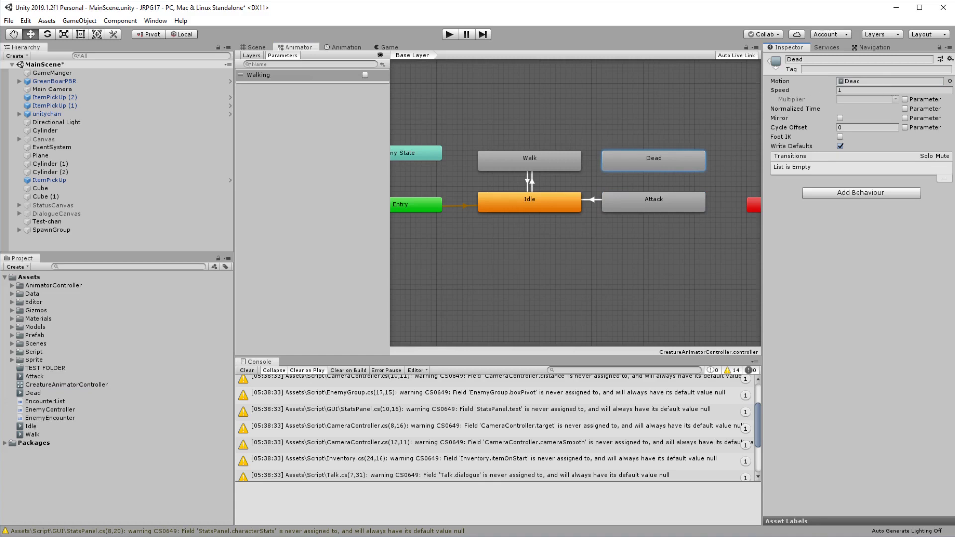
{"action": "left_click", "coordinate": [532, 185]}
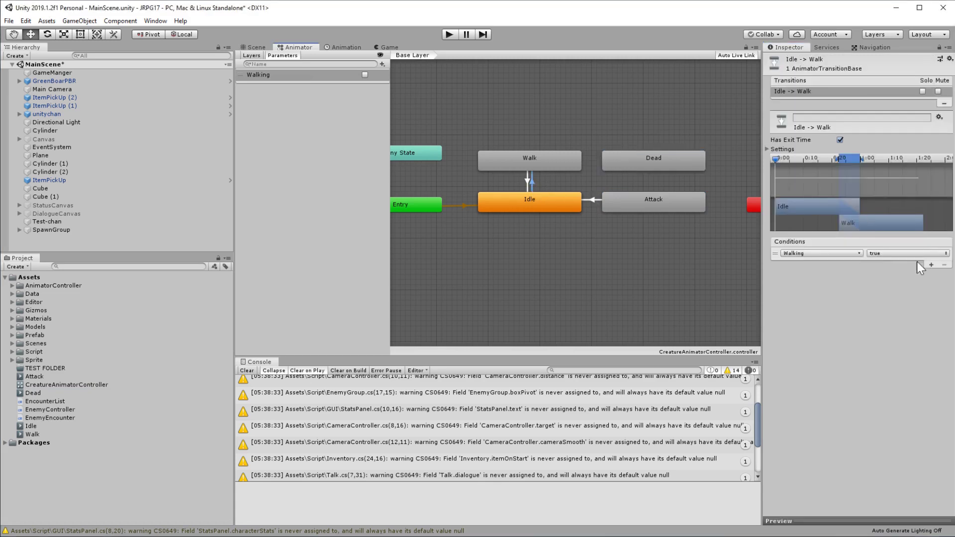
{"action": "left_click", "coordinate": [526, 179]}
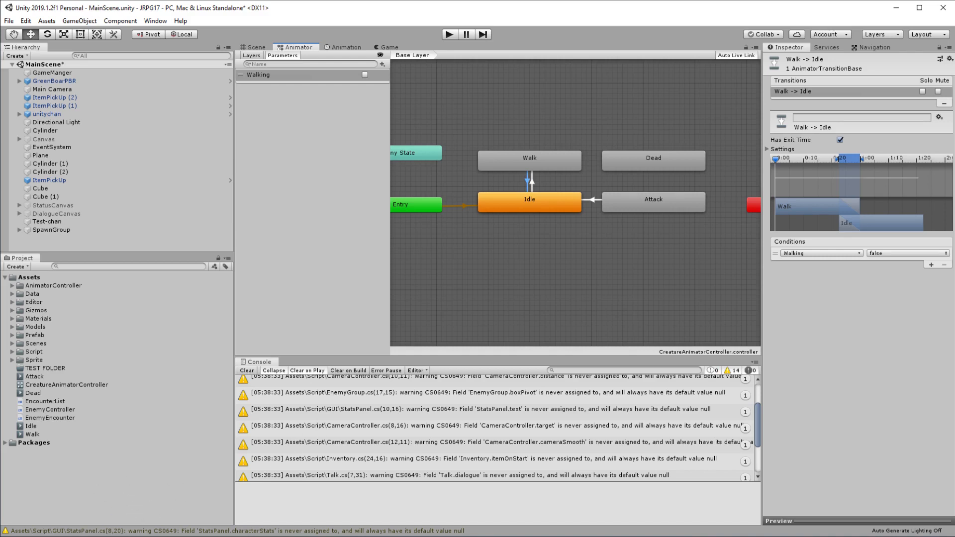
- Create an Animator Override Controller named DragonOverrideAC in the Assets folder
{"action": "right_click", "coordinate": [75, 476]}
{"action": "mouse_move", "coordinate": [166, 236]}
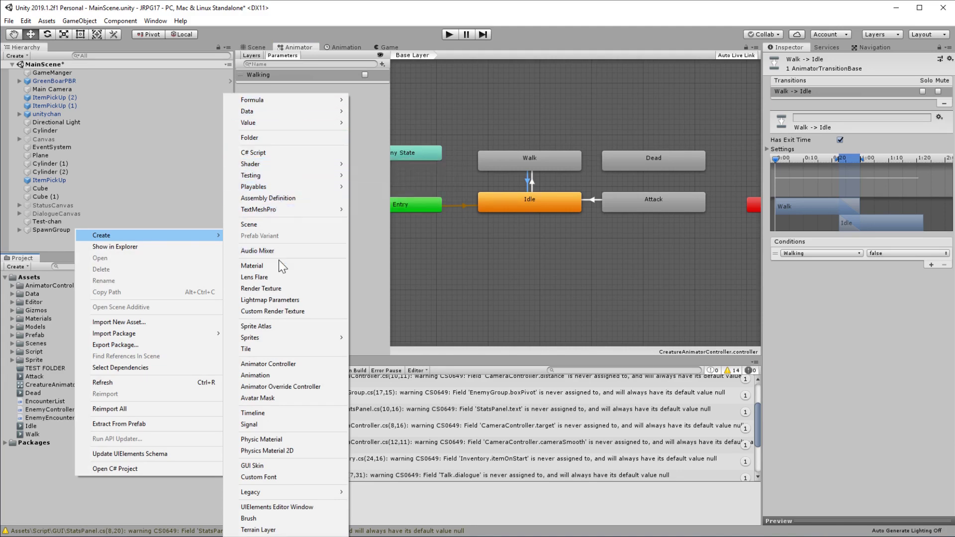
{"action": "left_click", "coordinate": [293, 386]}
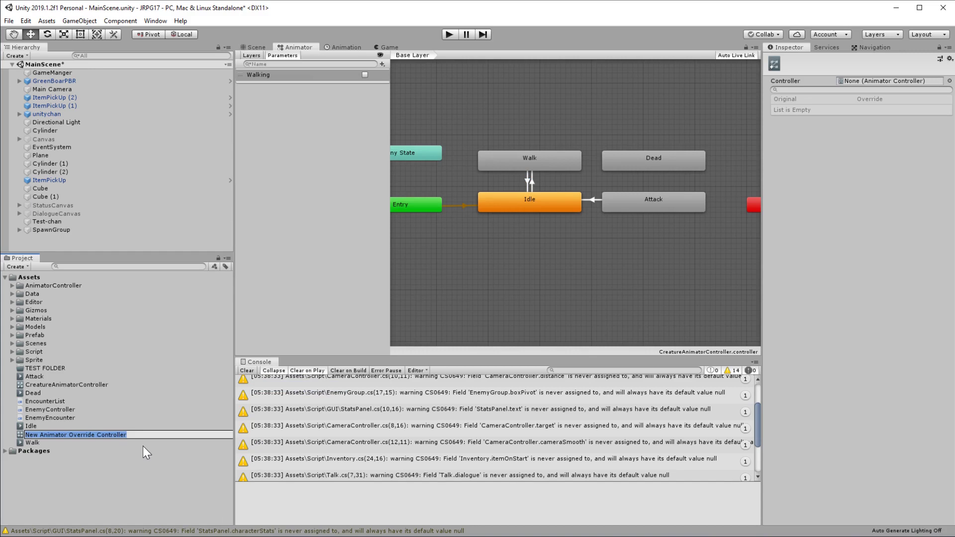
{"action": "type", "text": "Dragon"}
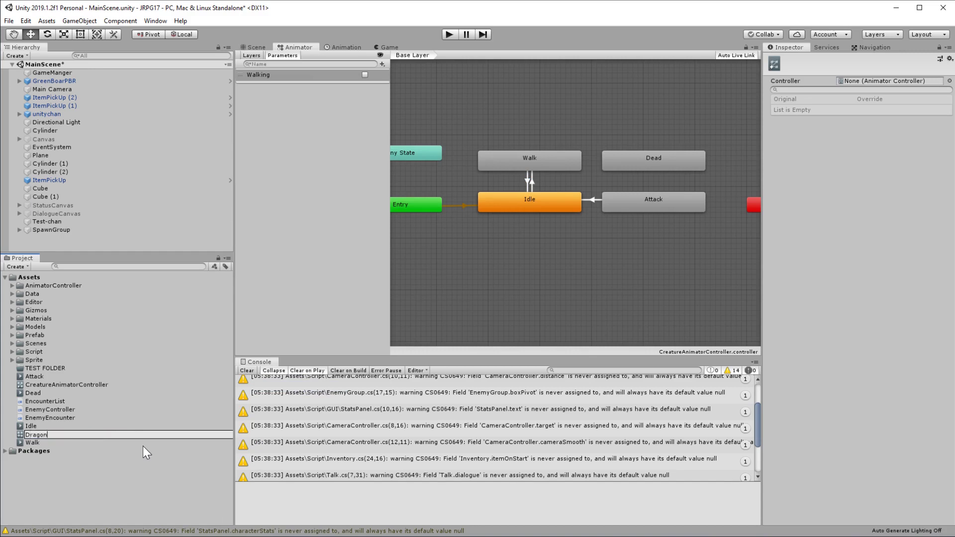
{"action": "type", "text": "OverrideAC"}
{"action": "key", "text": "Return"}
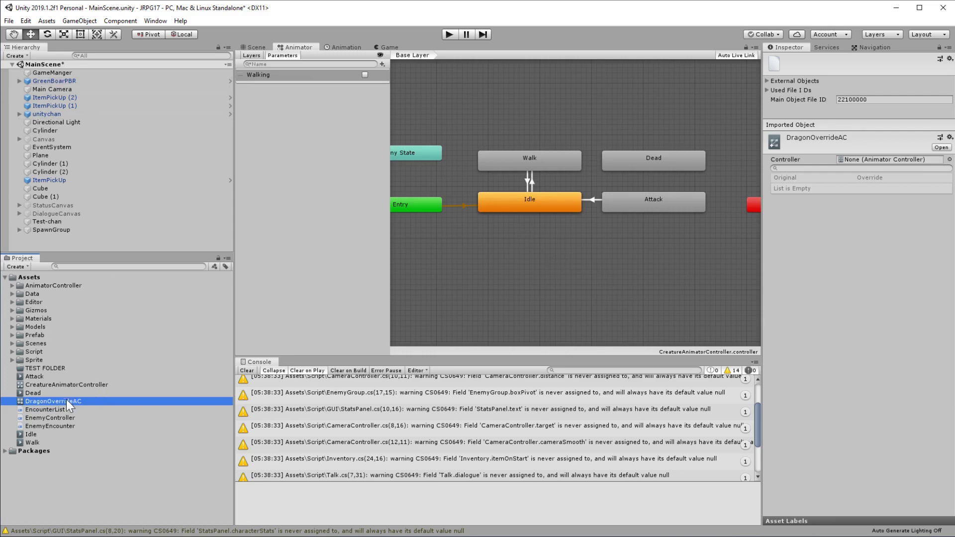
- Set CreatureAnimatorController as the base controller of DragonOverrideAC
{"action": "left_click", "coordinate": [949, 160]}
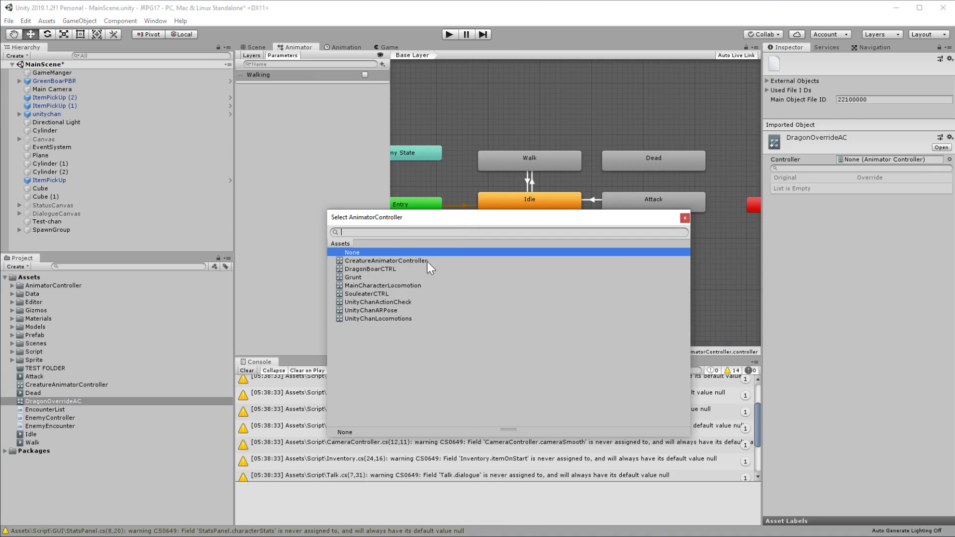
{"action": "double_click", "coordinate": [422, 261]}
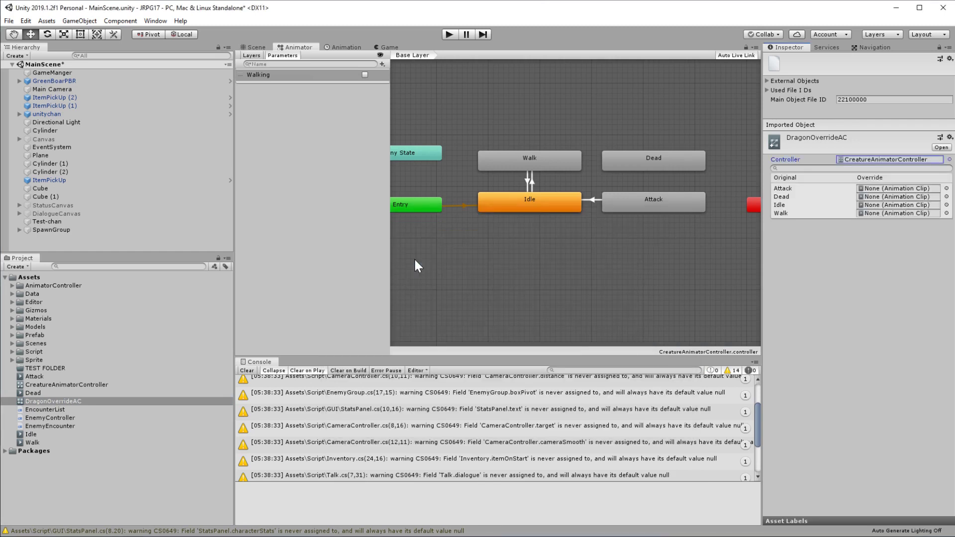
{"action": "left_click", "coordinate": [946, 197]}
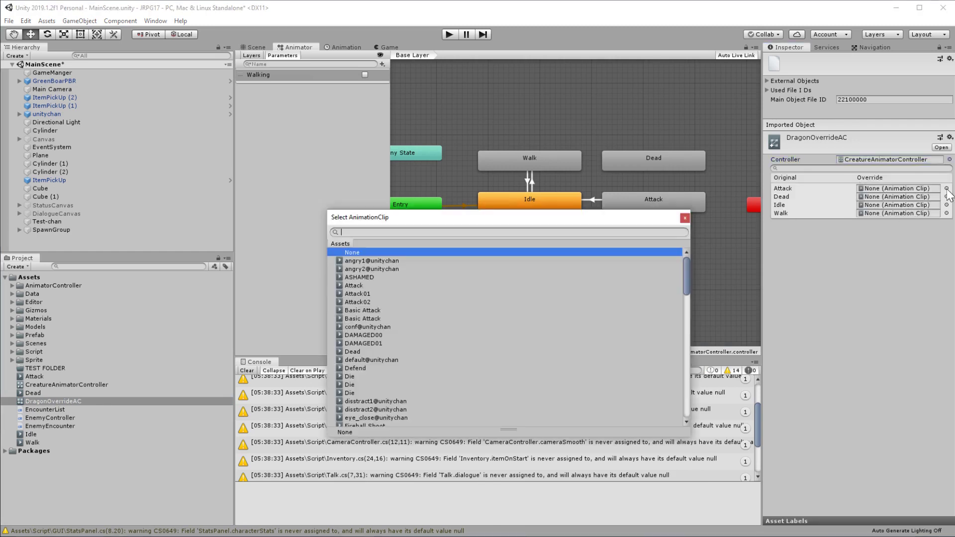
{"action": "left_click", "coordinate": [686, 218]}
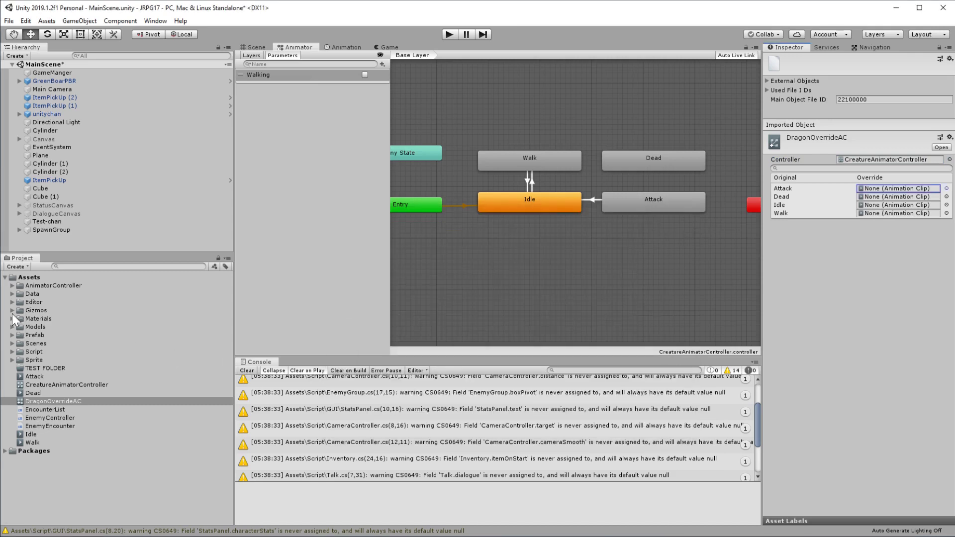
- Override the Attack and Dead clips in DragonOverrideAC with Basic Attack and Die from the FreeDragons DragonBoar animations
{"action": "left_click", "coordinate": [12, 328]}
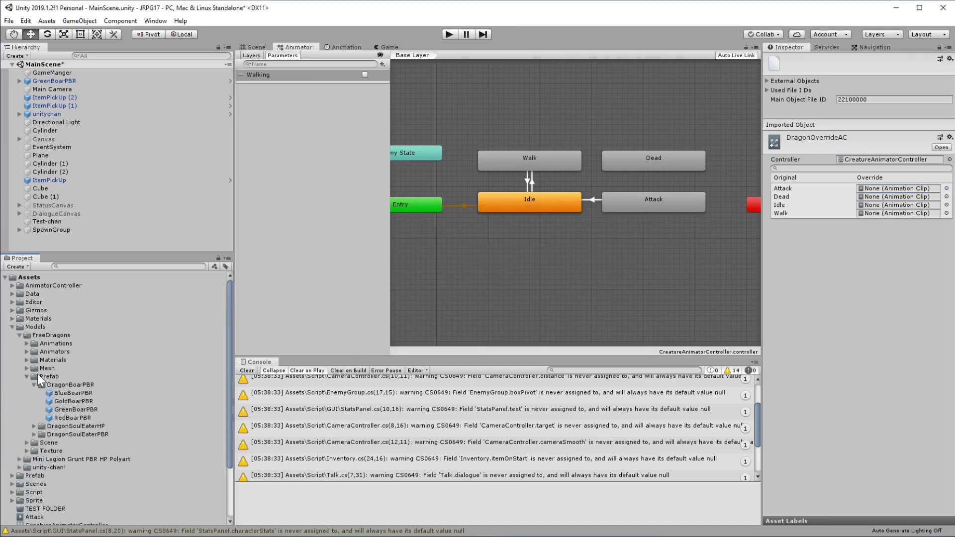
{"action": "left_click", "coordinate": [27, 344]}
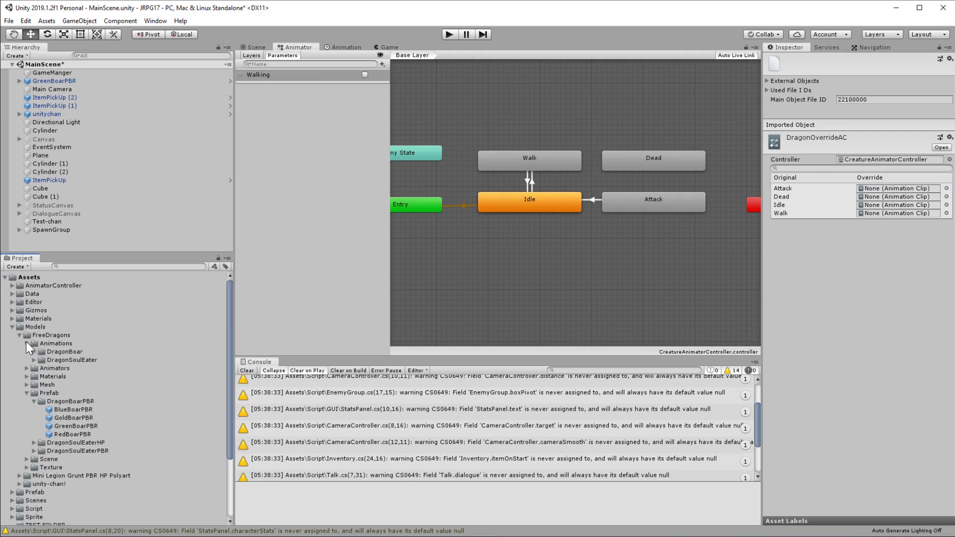
{"action": "left_click", "coordinate": [33, 352]}
{"action": "scroll", "coordinate": [70, 378], "scroll_direction": "down", "scroll_amount": 2}
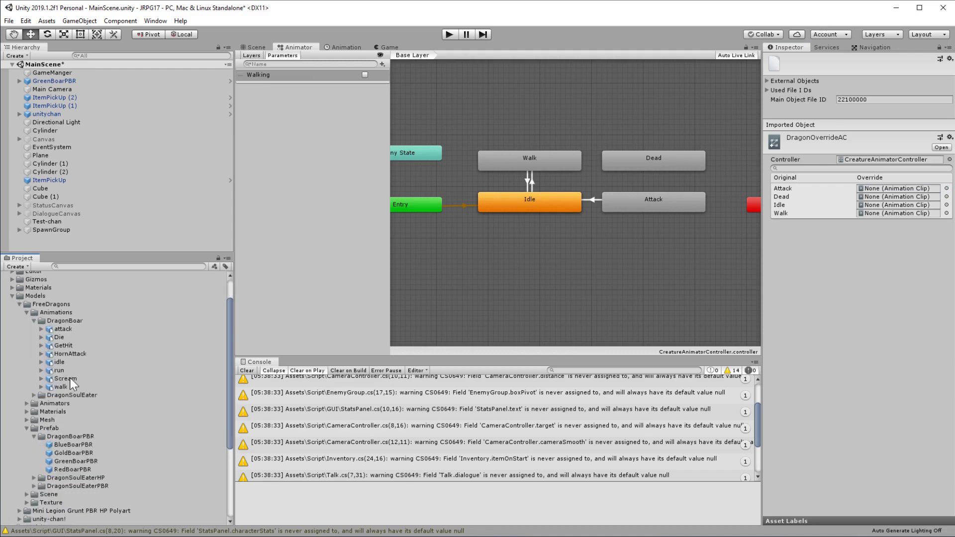
{"action": "left_click_drag", "start_coordinate": [63, 330], "coordinate": [869, 188]}
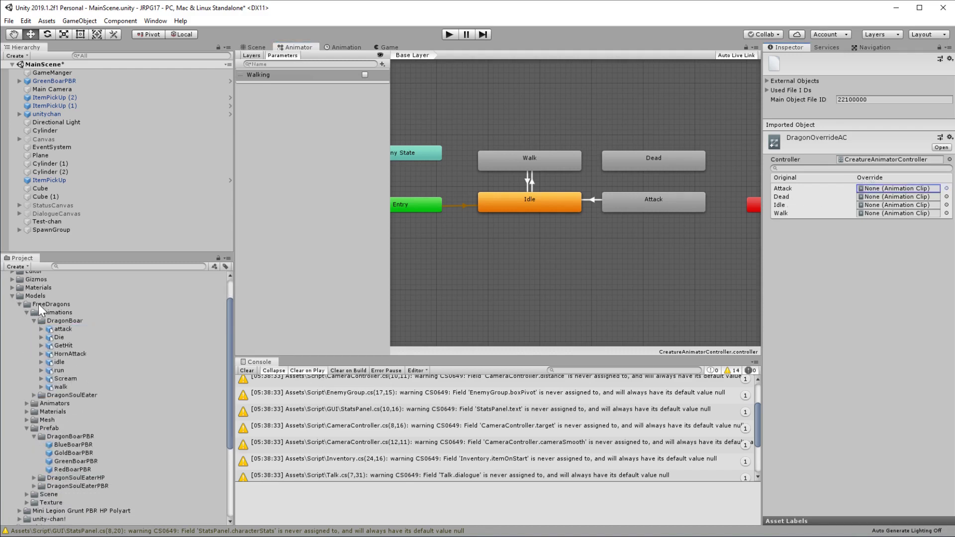
{"action": "left_click", "coordinate": [42, 329]}
{"action": "left_click_drag", "start_coordinate": [79, 370], "coordinate": [895, 188]}
{"action": "left_click", "coordinate": [41, 386]}
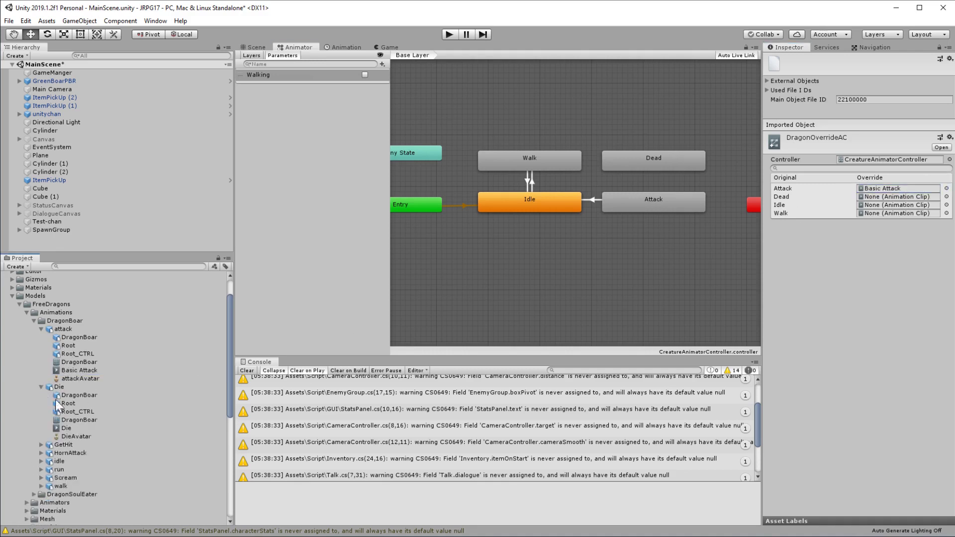
{"action": "left_click_drag", "start_coordinate": [66, 428], "coordinate": [877, 197]}
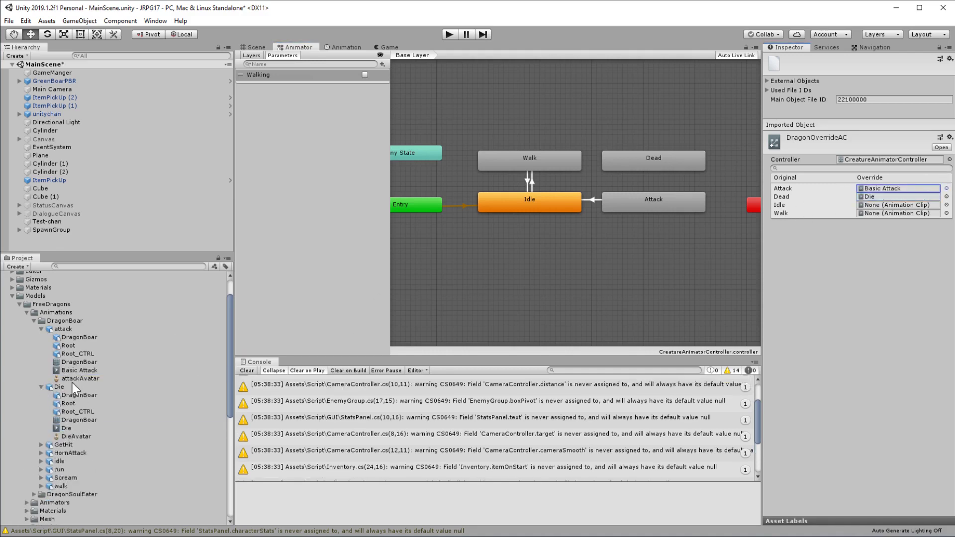
- Override the Idle and Walk clips in DragonOverrideAC with the DragonBoar Idle and Walk animations
{"action": "left_click", "coordinate": [41, 461]}
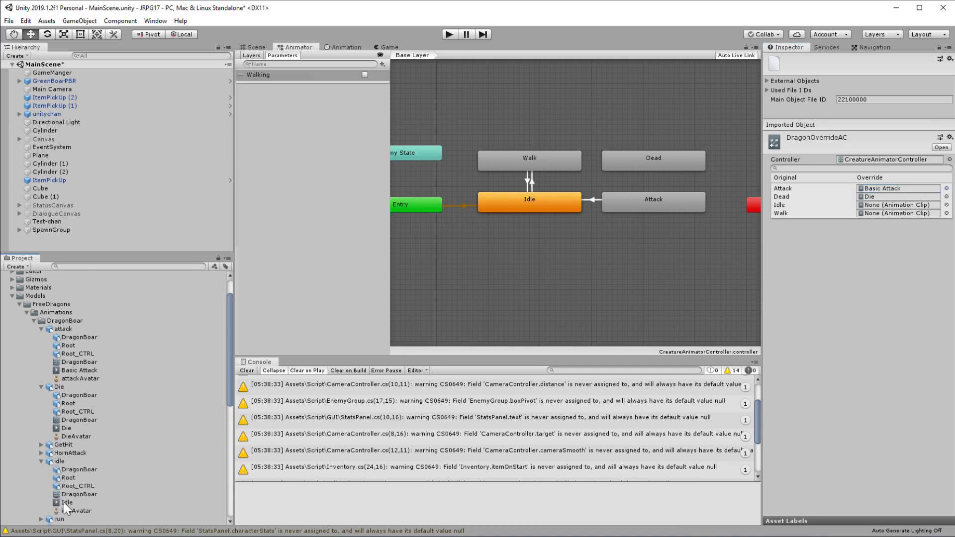
{"action": "left_click_drag", "start_coordinate": [67, 502], "coordinate": [879, 204]}
{"action": "scroll", "coordinate": [25, 458], "scroll_direction": "down", "scroll_amount": 5}
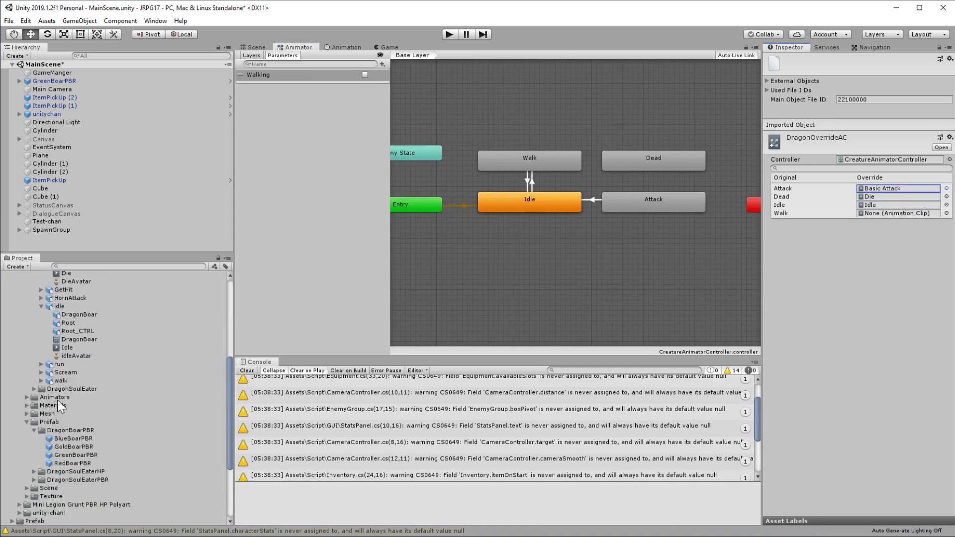
{"action": "left_click", "coordinate": [41, 381]}
{"action": "left_click_drag", "start_coordinate": [68, 421], "coordinate": [881, 213]}
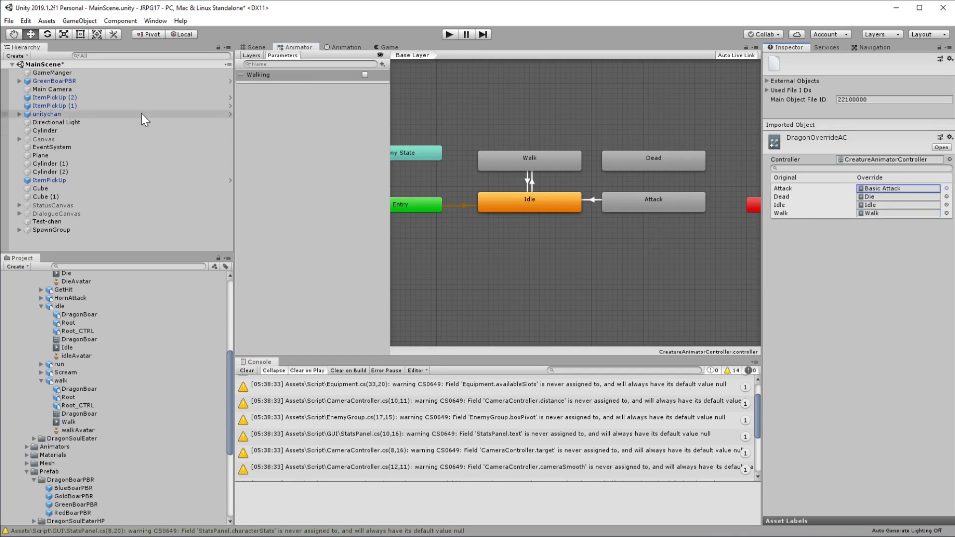
- Set the Animator controller of the GreenBoarPBR dragon in the scene to DragonOverrideAC
{"action": "left_click", "coordinate": [255, 47]}
{"action": "middle_click_drag", "start_coordinate": [461, 168], "coordinate": [484, 203]}
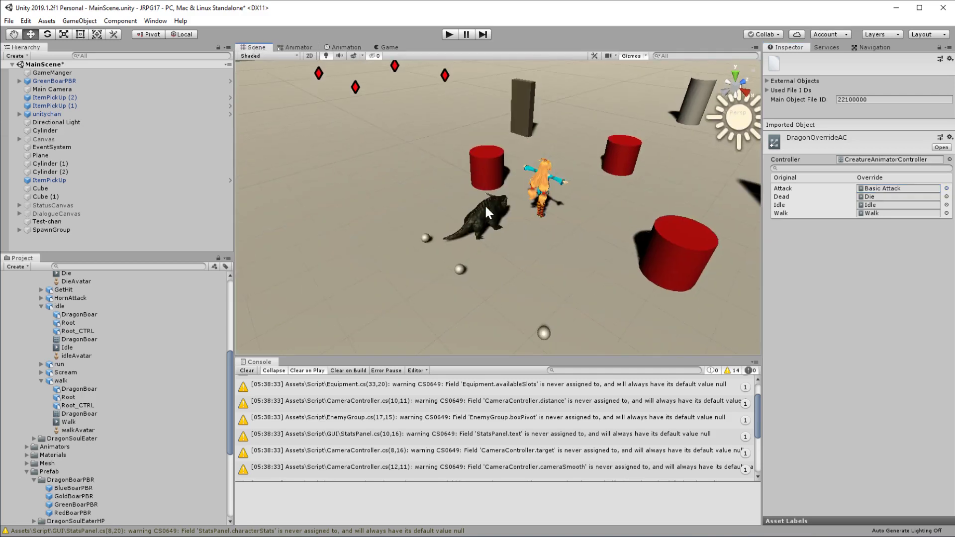
{"action": "left_click", "coordinate": [484, 207]}
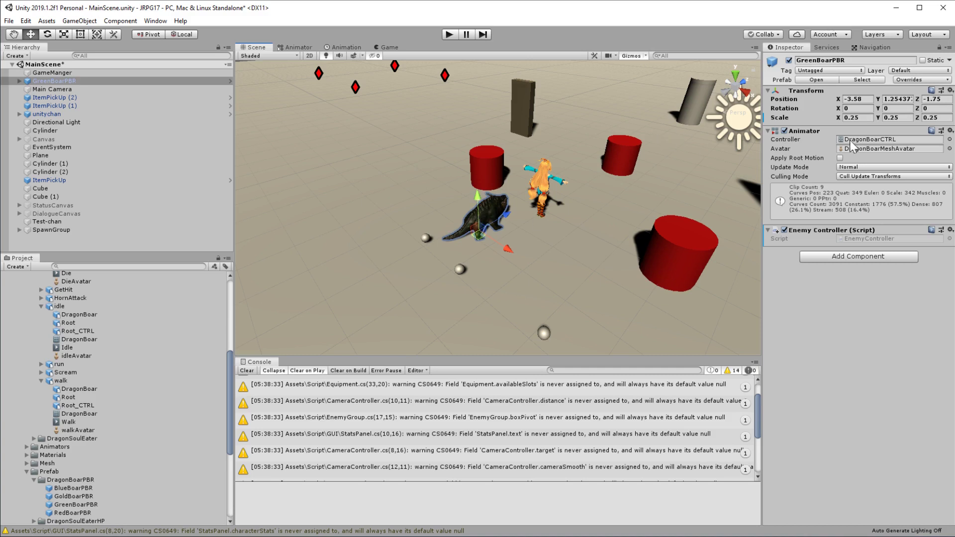
{"action": "left_click", "coordinate": [949, 139]}
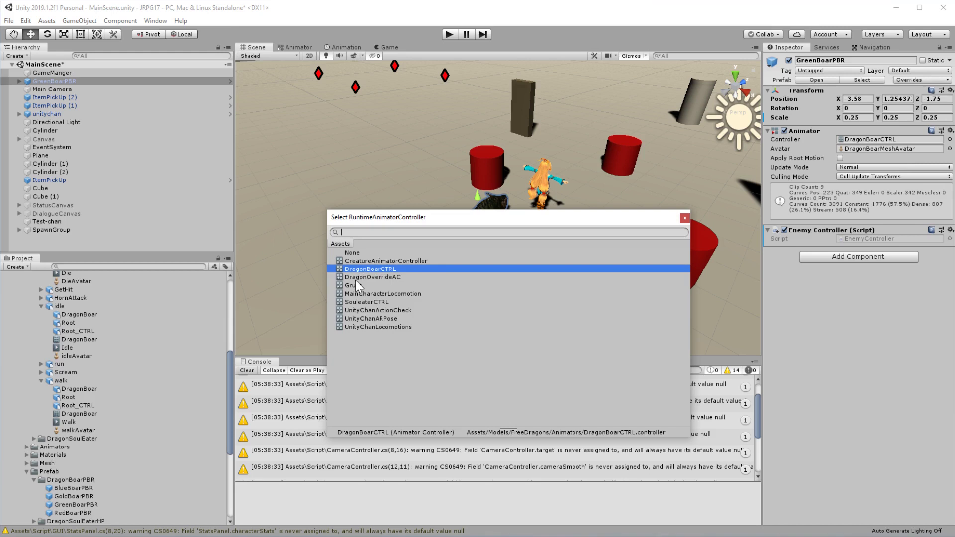
{"action": "double_click", "coordinate": [380, 277]}
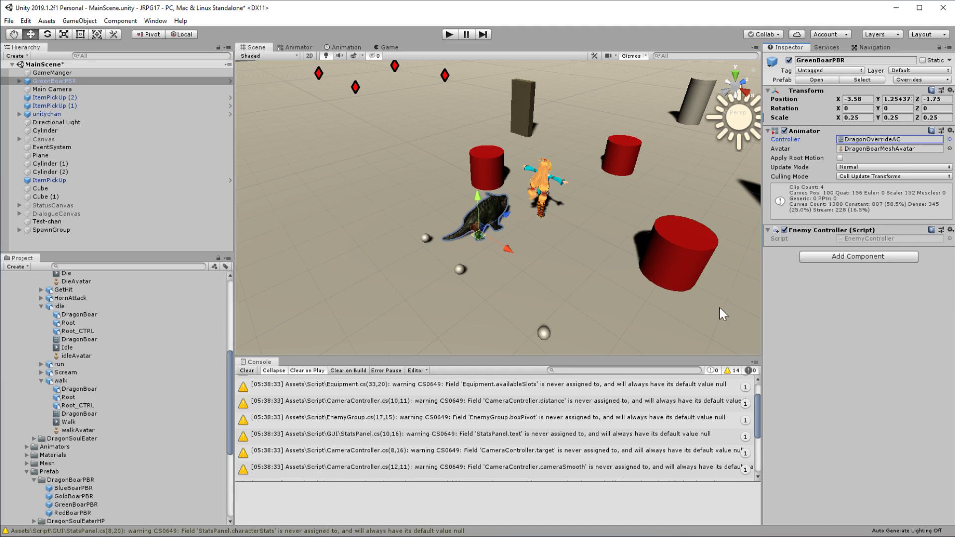
- Save the GreenBoarPBR scene object as a new original prefab in the Assets folder
{"action": "left_click_drag", "start_coordinate": [61, 80], "coordinate": [110, 502]}
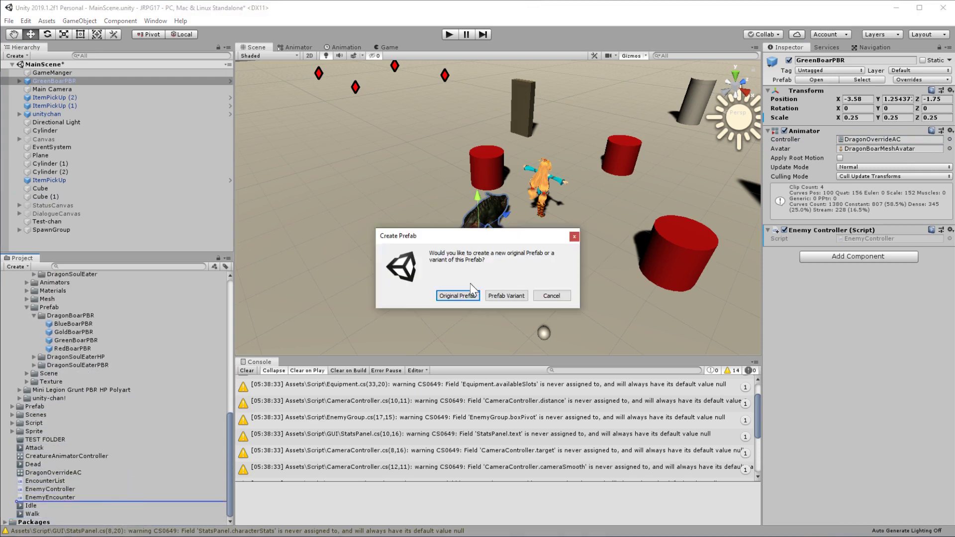
{"action": "left_click", "coordinate": [458, 296]}
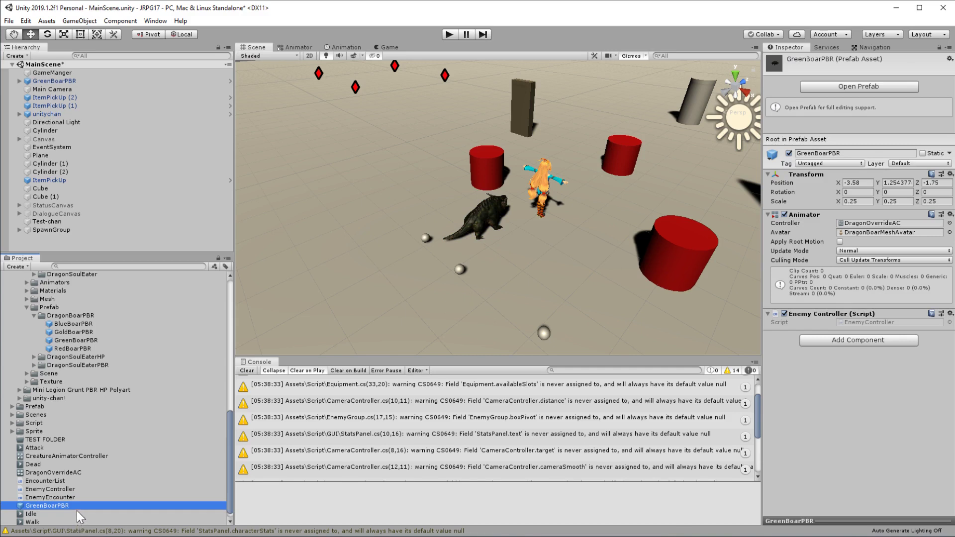
{"action": "scroll", "coordinate": [77, 512], "scroll_direction": "down", "scroll_amount": 1}
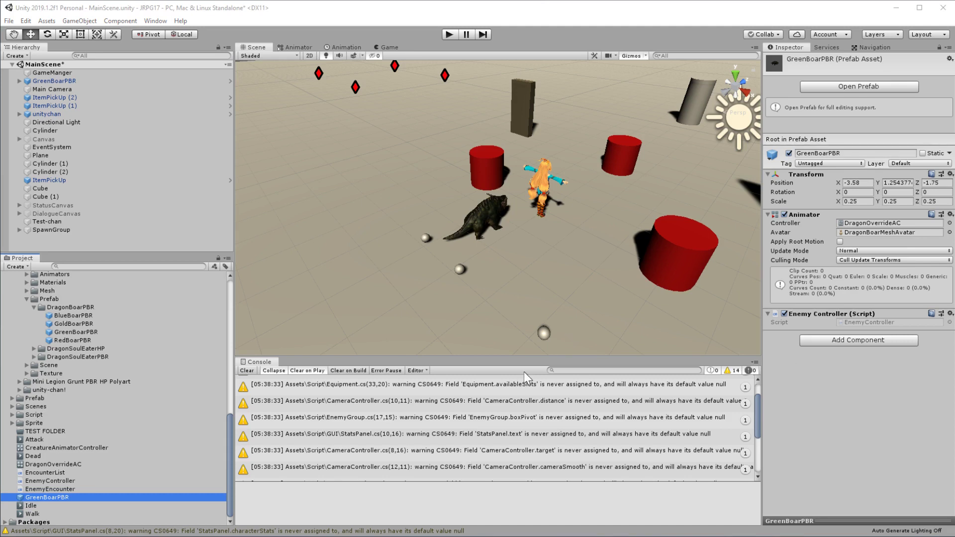
- Collapse the Models folder and open the Enemy asset from the Data/Enemies folder for inspection
{"action": "scroll", "coordinate": [107, 447], "scroll_direction": "up", "scroll_amount": 12}
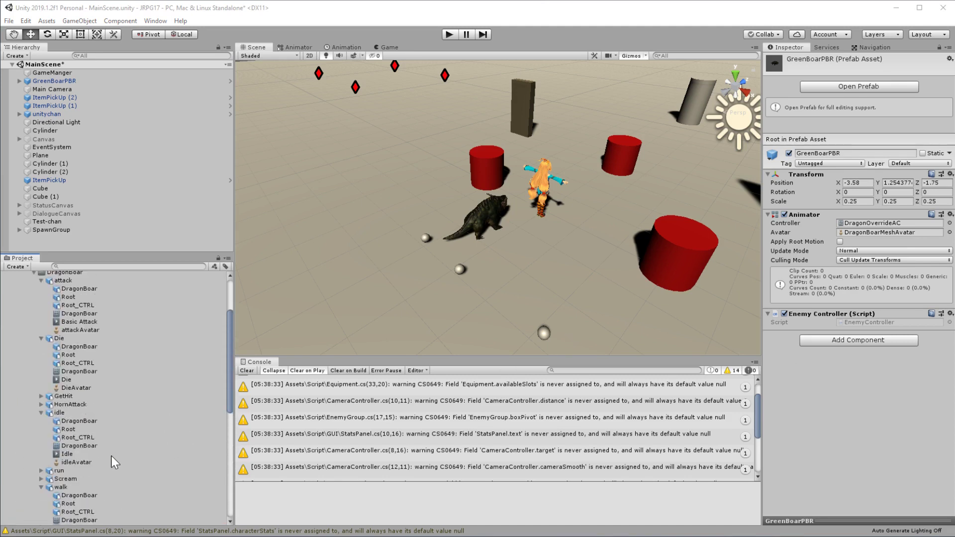
{"action": "left_click", "coordinate": [12, 327]}
{"action": "left_click", "coordinate": [12, 294]}
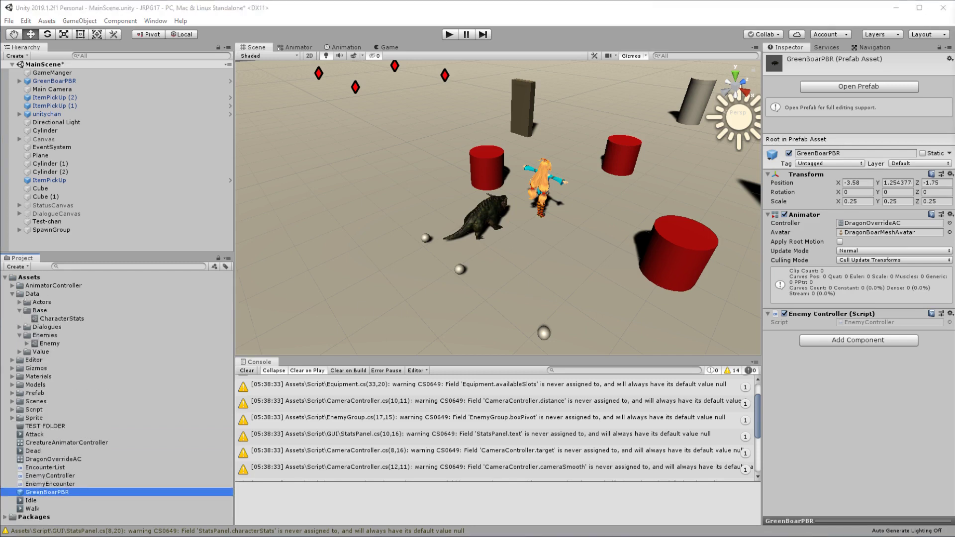
{"action": "left_click", "coordinate": [49, 344]}
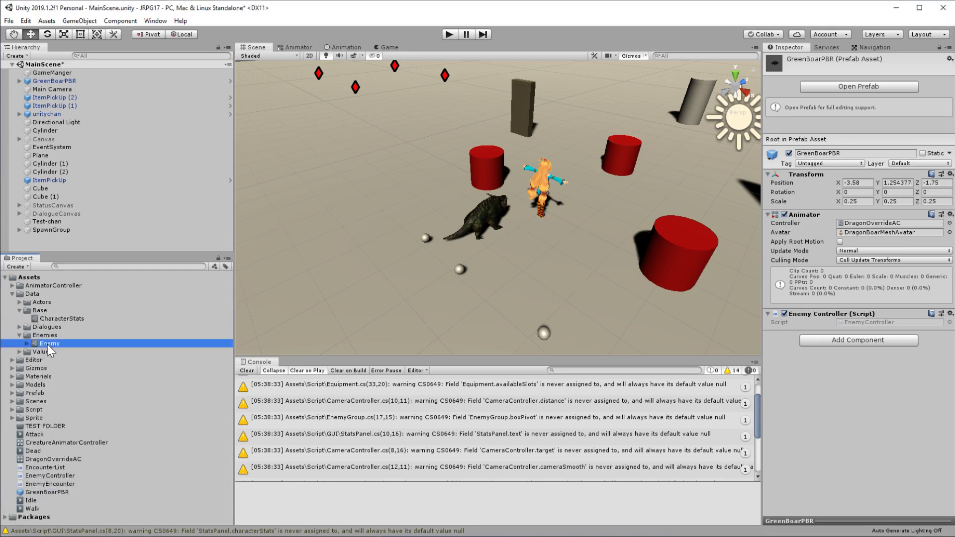
{"action": "left_click", "coordinate": [26, 343]}
{"action": "left_click", "coordinate": [26, 343]}
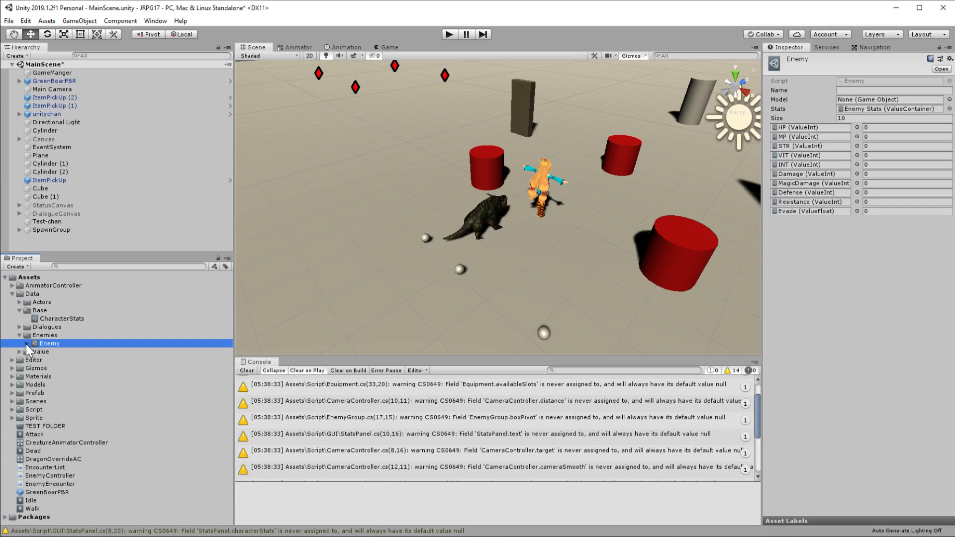
- Set the Enemy asset's Name field to Dragon and rename the asset itself to Dragon
{"action": "left_click", "coordinate": [893, 90]}
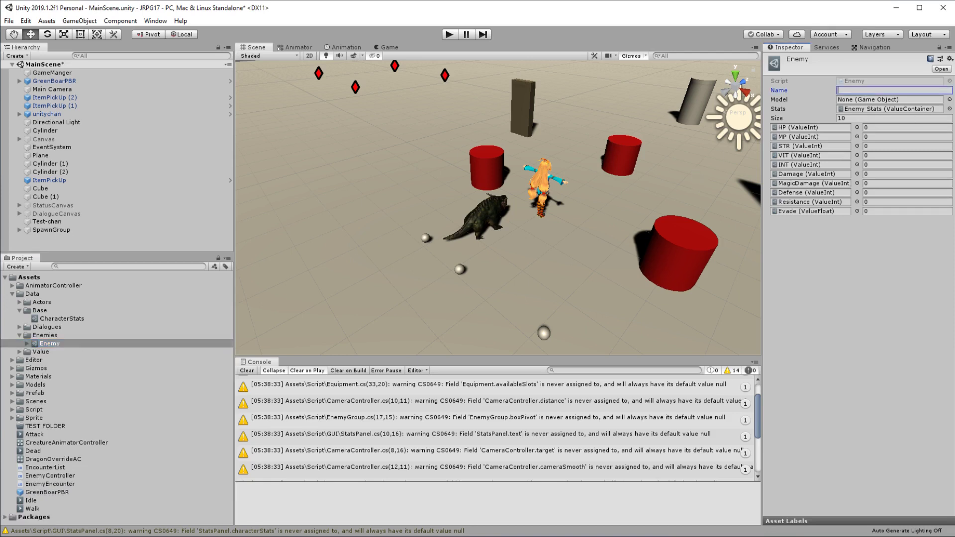
{"action": "type", "text": "Dragon"}
{"action": "left_click", "coordinate": [52, 344]}
{"action": "type", "text": "Dra"}
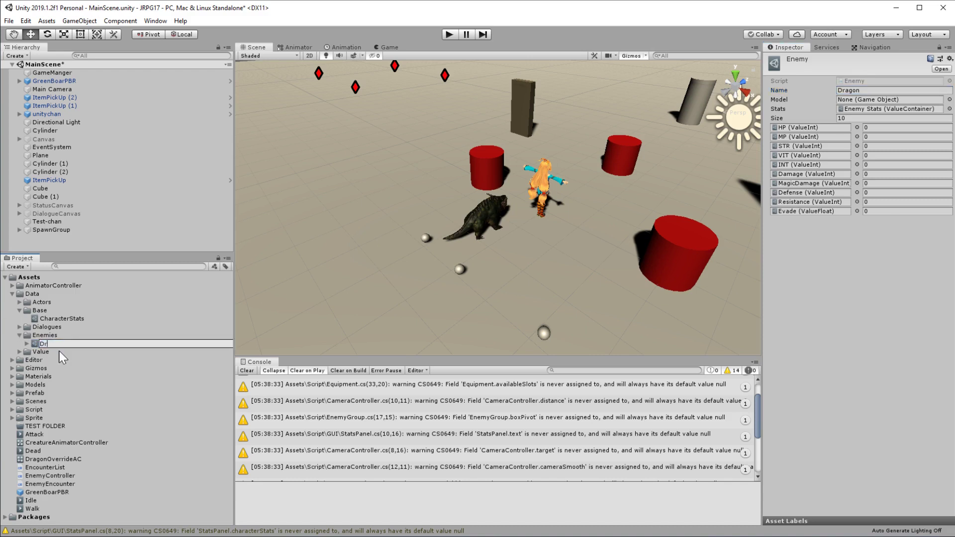
{"action": "type", "text": "gon"}
{"action": "key", "text": "Return"}
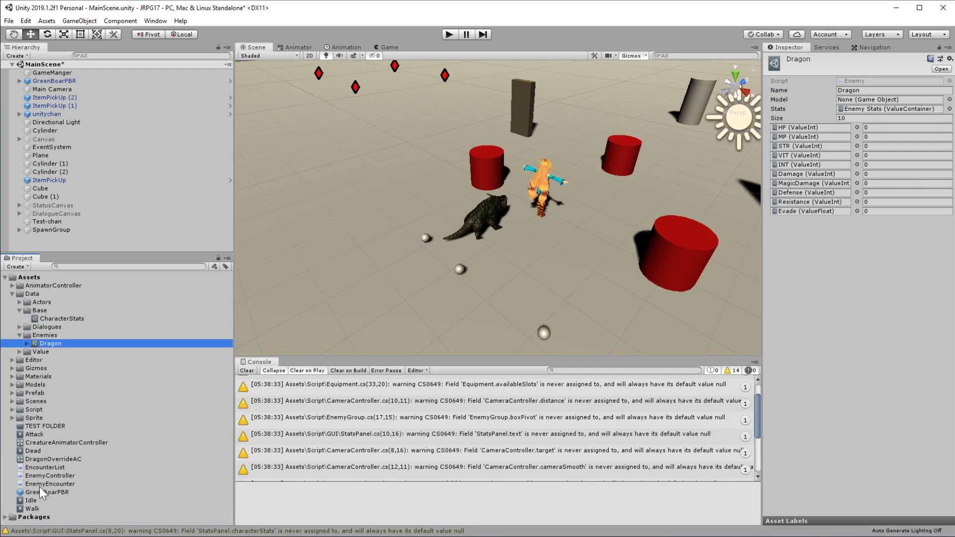
- Assign the GreenBoarPBR prefab as the Dragon enemy's model and rename the prefab to Dragon
{"action": "left_click_drag", "start_coordinate": [41, 491], "coordinate": [890, 99]}
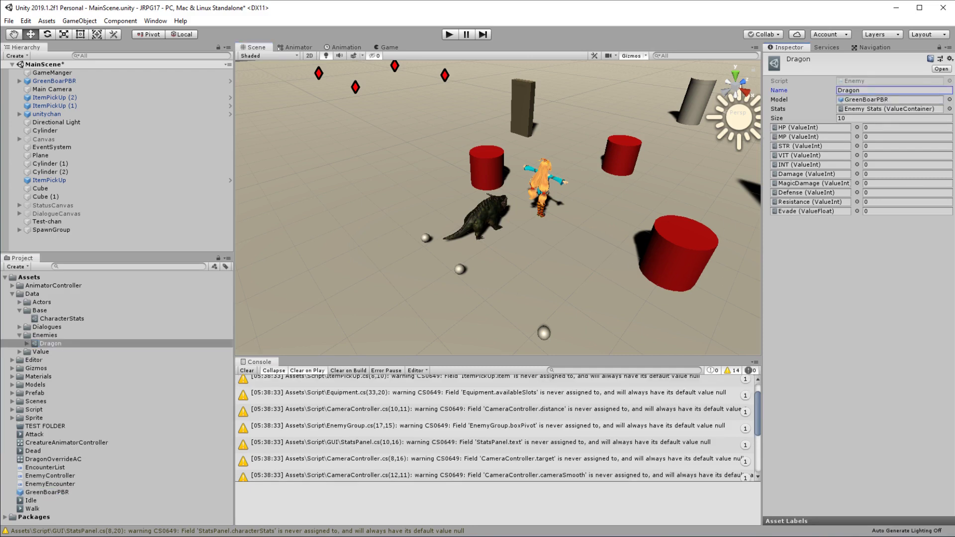
{"action": "left_click", "coordinate": [68, 492]}
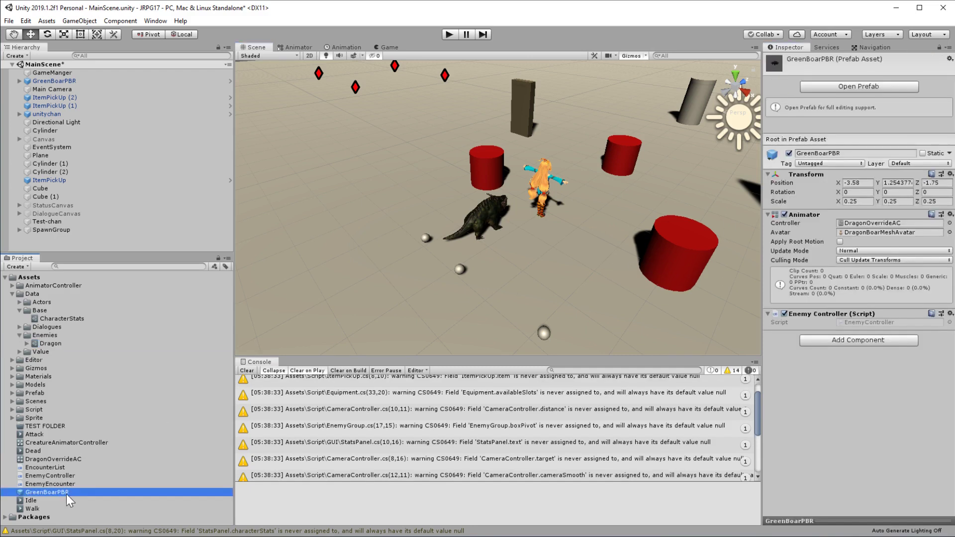
{"action": "left_click", "coordinate": [71, 493]}
{"action": "type", "text": "Dragon"}
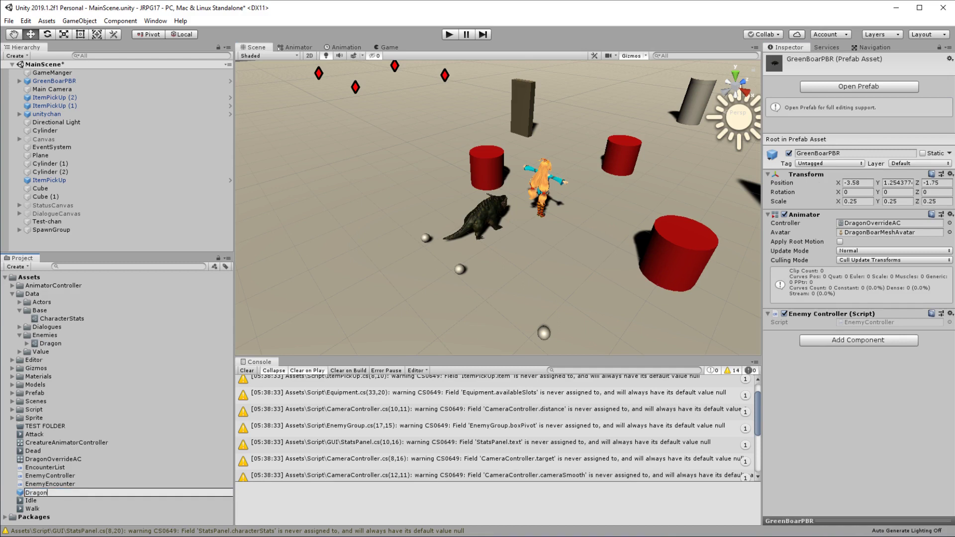
{"action": "key", "text": "Return"}
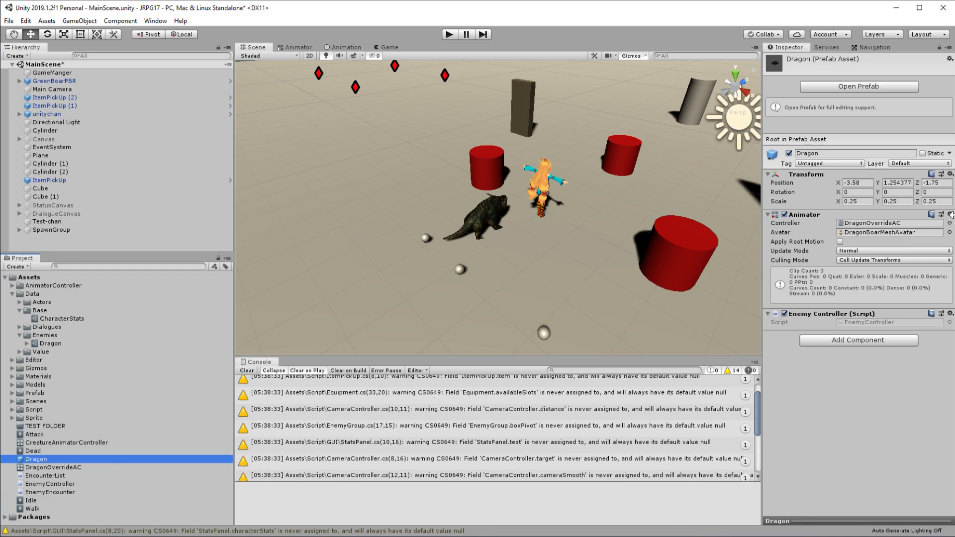
- Collapse the Base and Enemies folders and create an Enemy Encounter data asset named DragonEncounter1 in the Assets folder
{"action": "left_click", "coordinate": [20, 310]}
{"action": "left_click", "coordinate": [19, 335]}
{"action": "right_click", "coordinate": [72, 475]}
{"action": "mouse_move", "coordinate": [149, 238]}
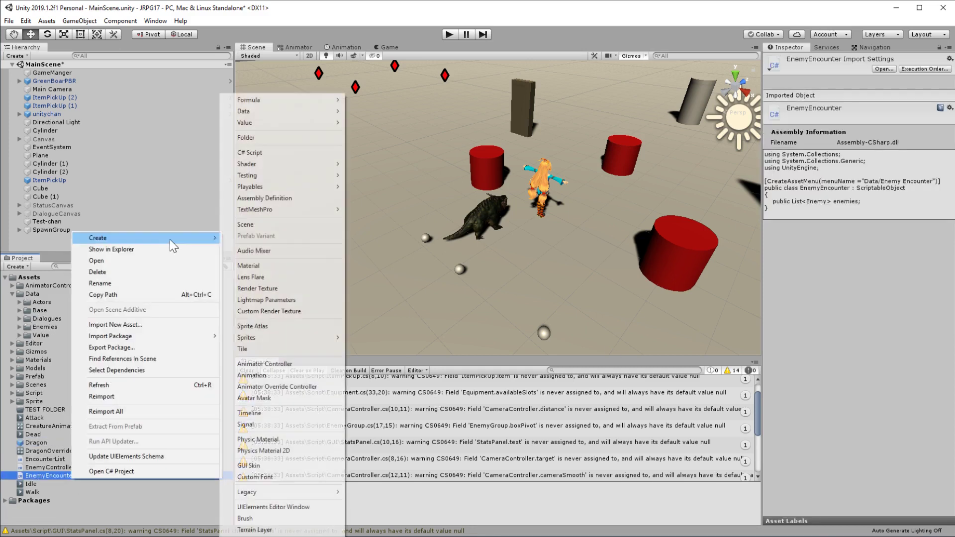
{"action": "mouse_move", "coordinate": [312, 112]}
{"action": "left_click", "coordinate": [398, 123]}
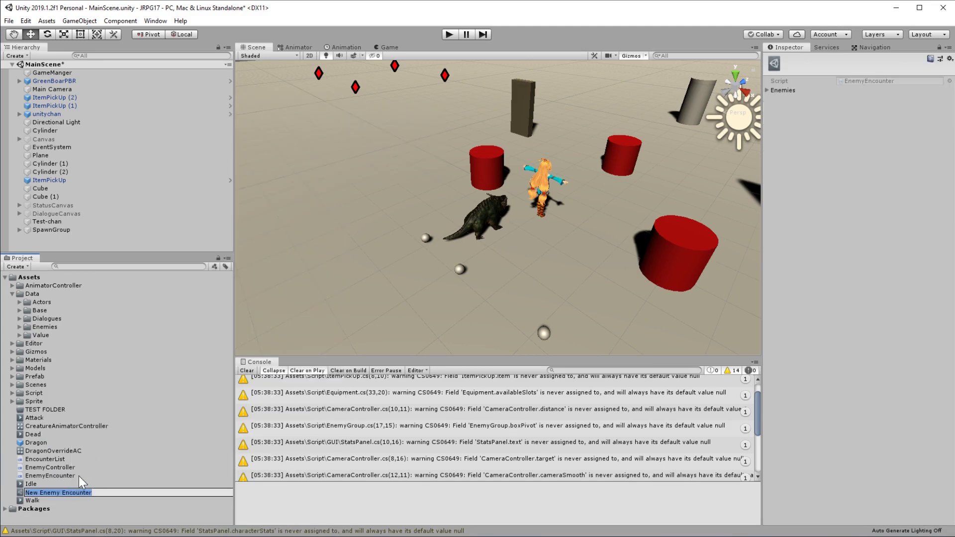
{"action": "type", "text": "Dragon"}
{"action": "key", "text": "Return"}
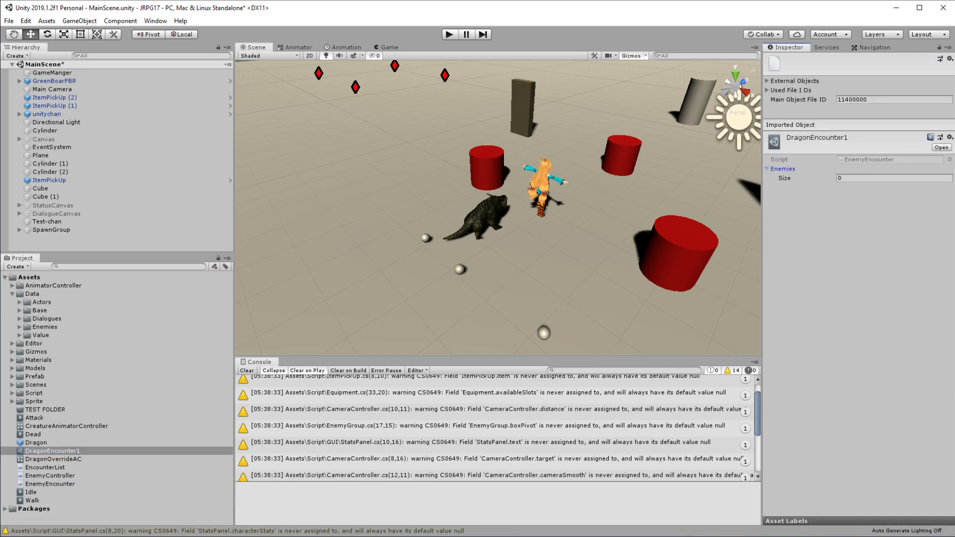
- Set the Enemies list size of DragonEncounter1 to 1 and assign the Dragon enemy to Element 0
{"action": "left_click", "coordinate": [855, 178]}
{"action": "type", "text": "1"}
{"action": "key", "text": "Return"}
{"action": "left_click", "coordinate": [949, 187]}
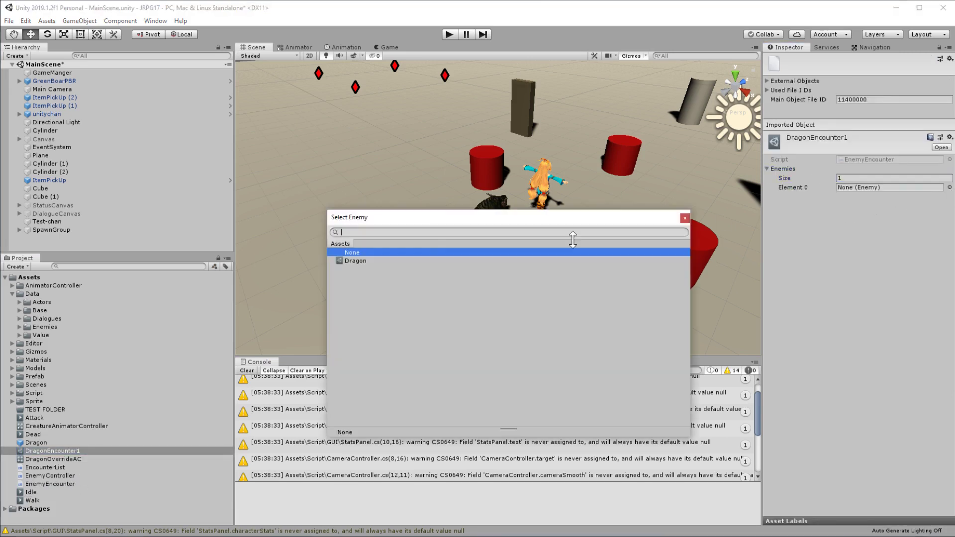
{"action": "double_click", "coordinate": [356, 263]}
- Duplicate DragonEncounter1 and set the copy's Enemies list size to 2
{"action": "left_click", "coordinate": [76, 451]}
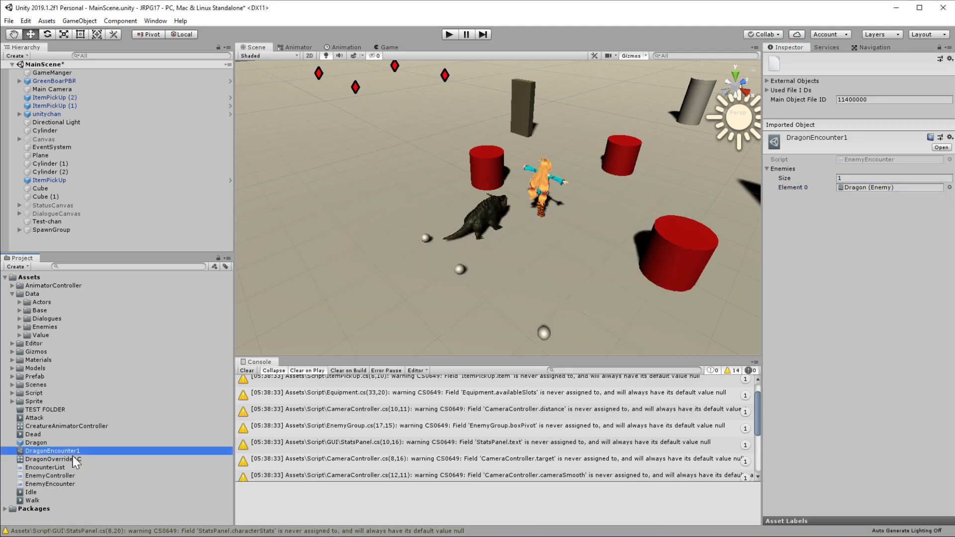
{"action": "key", "text": "ctrl+d"}
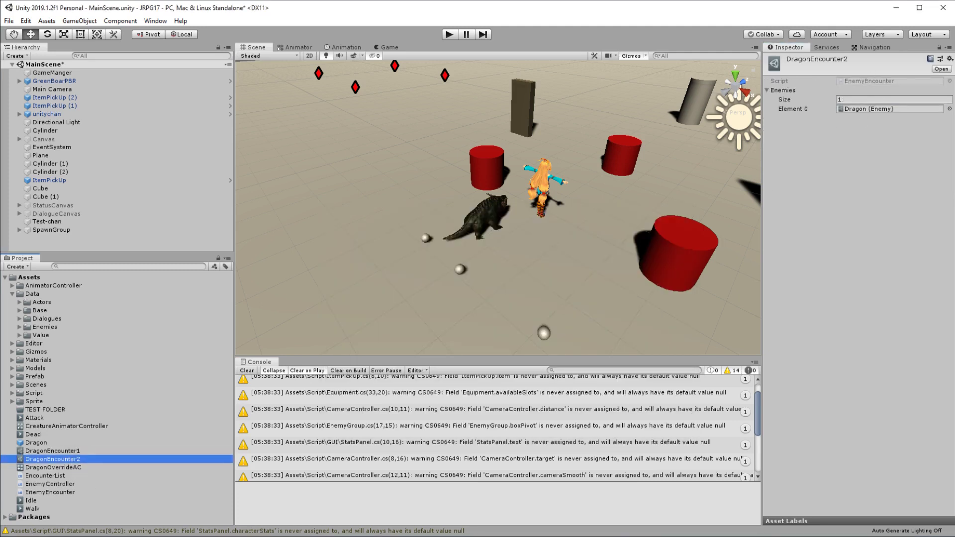
{"action": "left_click", "coordinate": [860, 100]}
{"action": "type", "text": "2"}
{"action": "key", "text": "Return"}
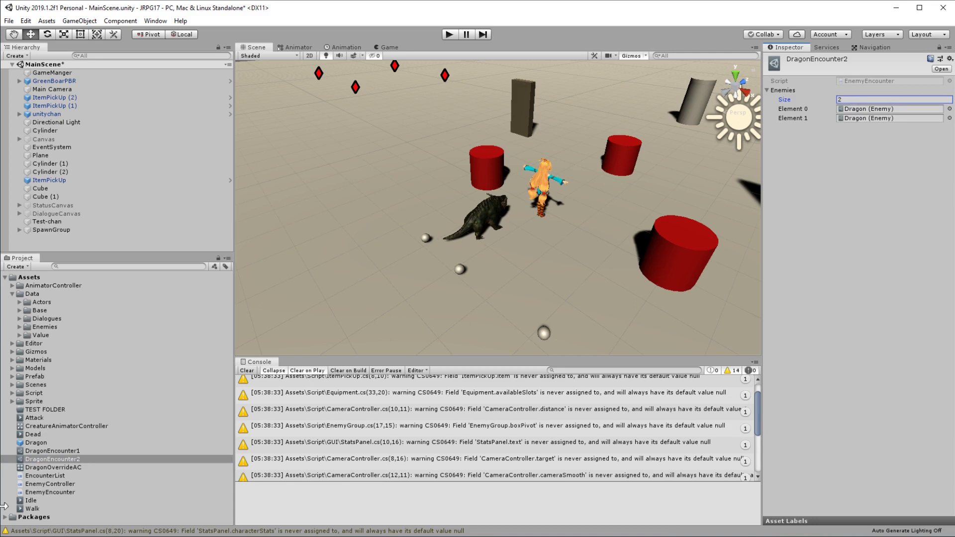
- Duplicate DragonEncounter2 and set the copy's Enemies list size to 3
{"action": "left_click", "coordinate": [51, 460]}
{"action": "key", "text": "ctrl+d"}
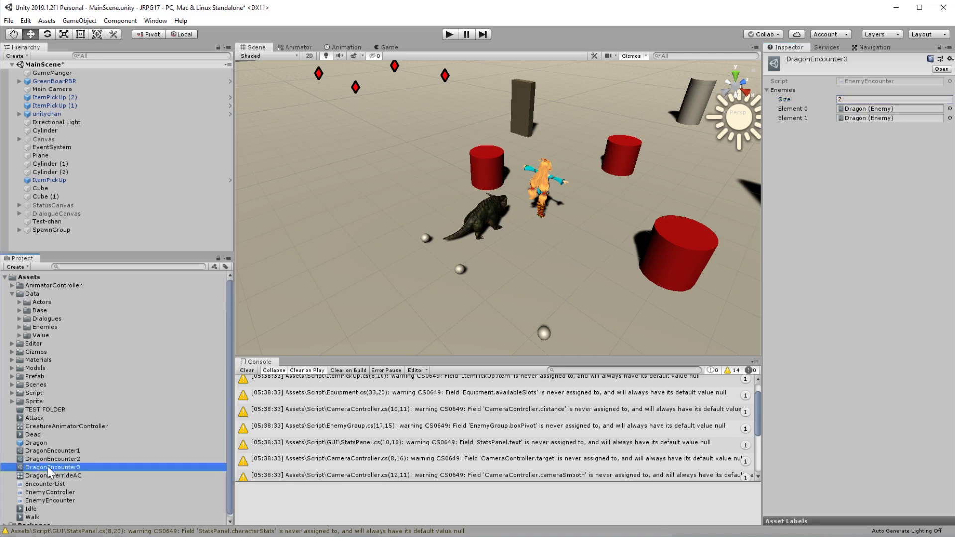
{"action": "left_click", "coordinate": [855, 99]}
{"action": "type", "text": "3"}
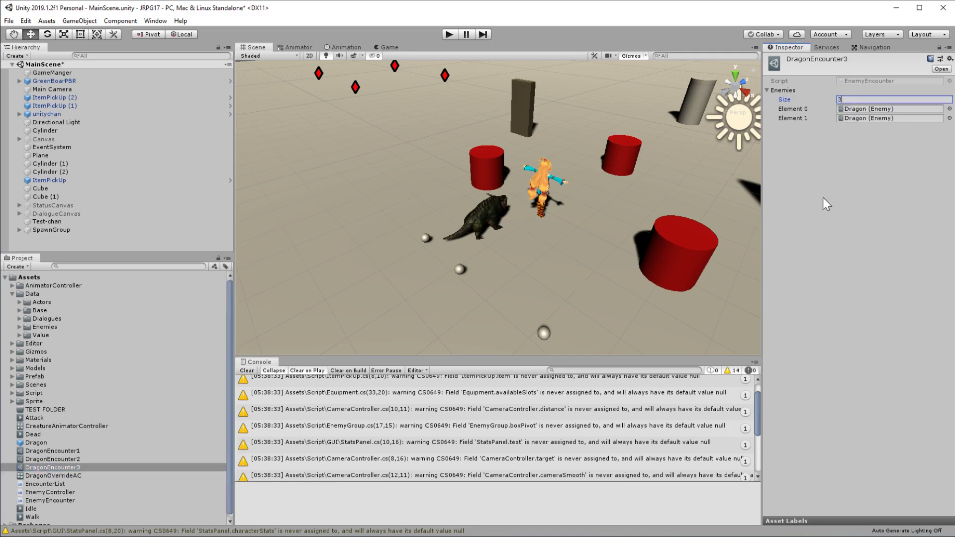
{"action": "key", "text": "Return"}
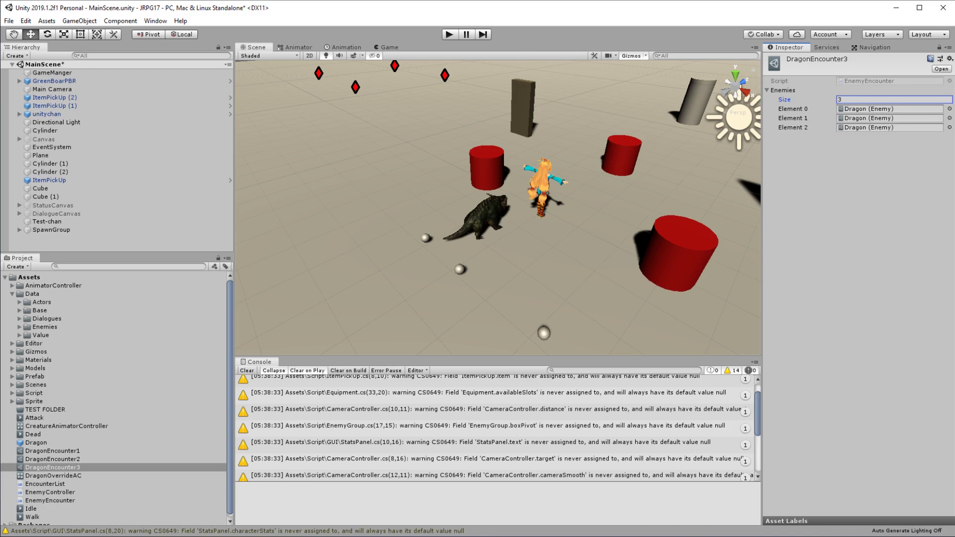
{"action": "left_click", "coordinate": [780, 159]}
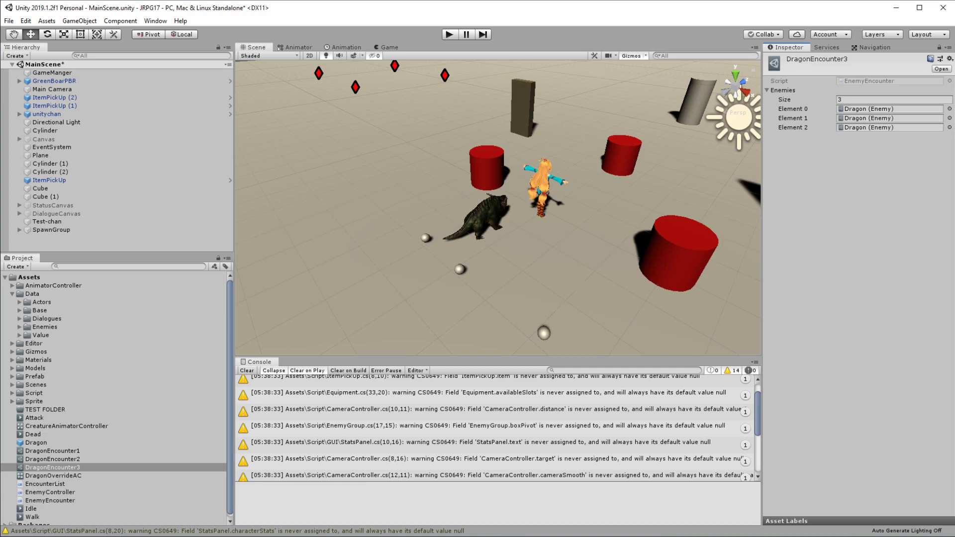
- Search the project for EnemySpawner, open the EnemySpawner script in Visual Studio and reload all externally modified project files
{"action": "middle_click_drag", "start_coordinate": [540, 176], "coordinate": [581, 208]}
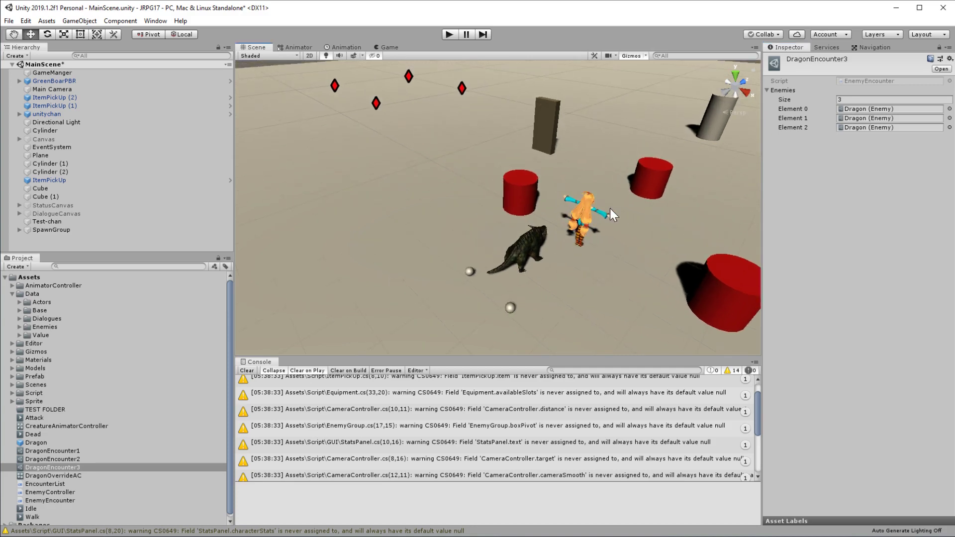
{"action": "left_click", "coordinate": [83, 266]}
{"action": "type", "text": "EnemySpawner"}
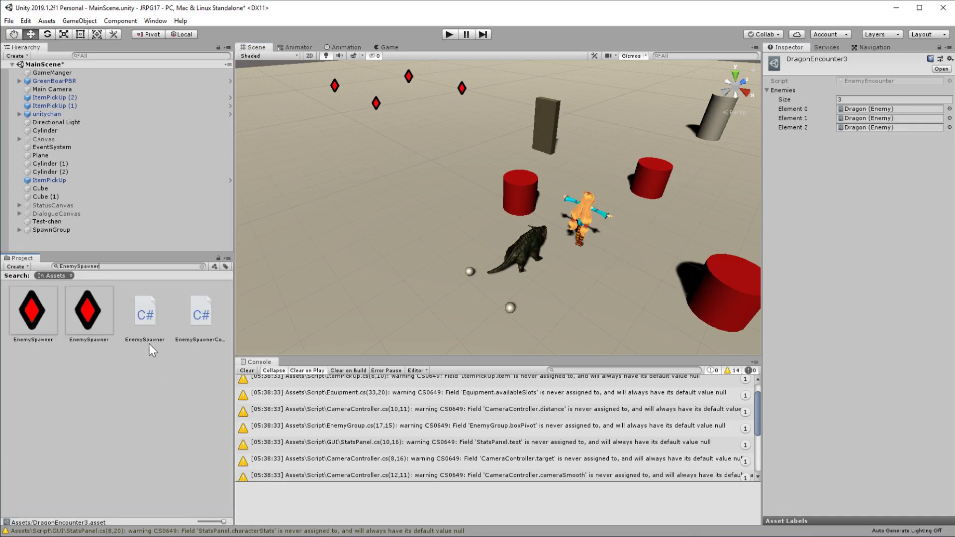
{"action": "double_click", "coordinate": [144, 307]}
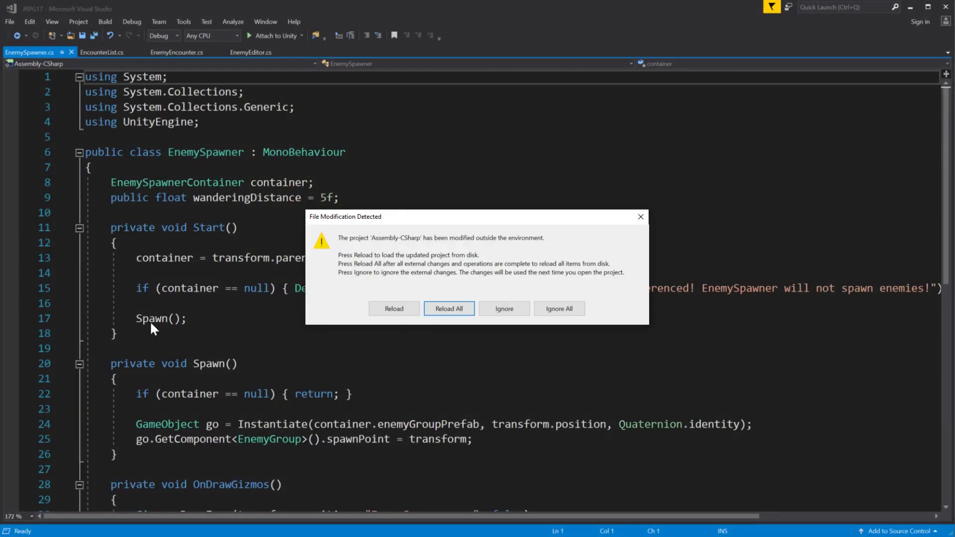
{"action": "left_click", "coordinate": [470, 309]}
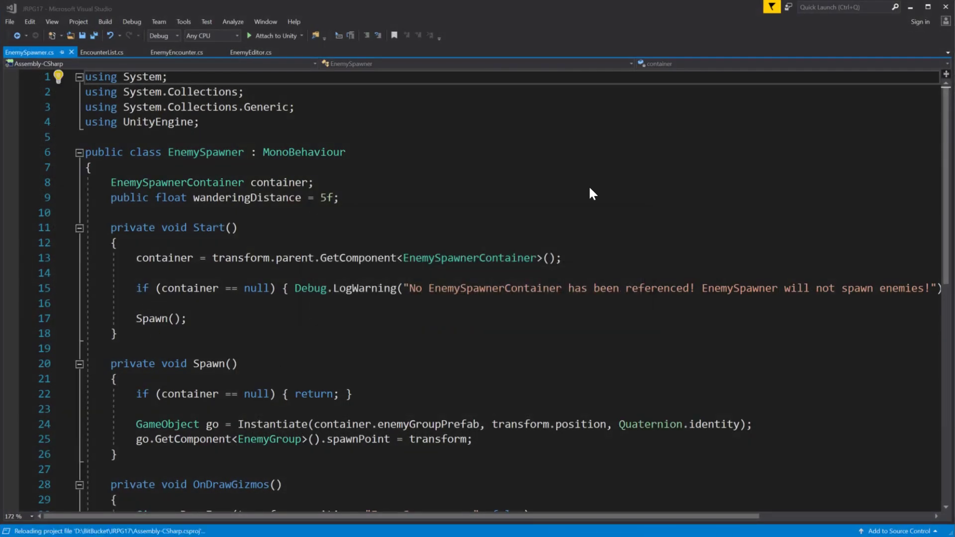
- Open the EnemySpawnerContainer script and add a public EncounterList field named encounterList above enemyGroupPrefab
{"action": "left_click", "coordinate": [911, 5]}
{"action": "double_click", "coordinate": [202, 305]}
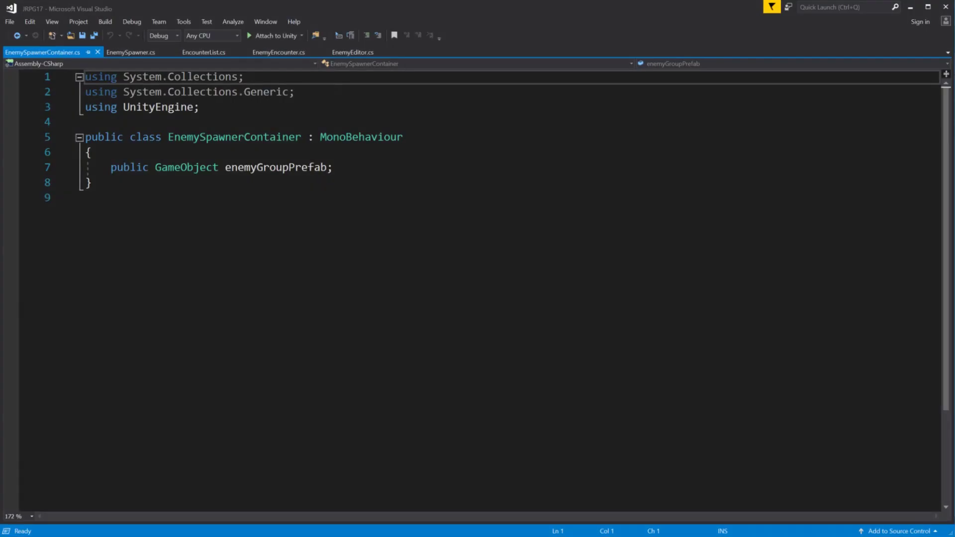
{"action": "left_click", "coordinate": [92, 153]}
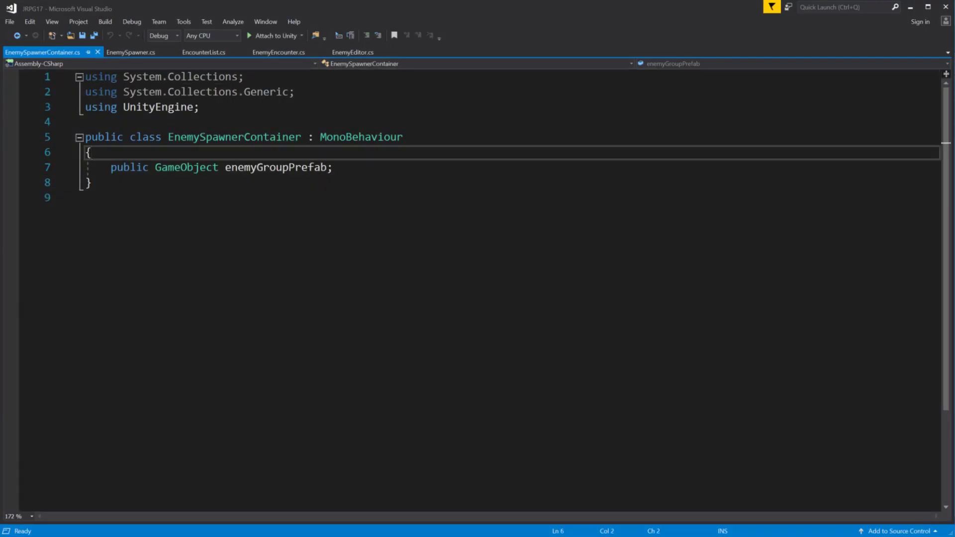
{"action": "key", "text": "Return"}
{"action": "type", "text": "public Encou"}
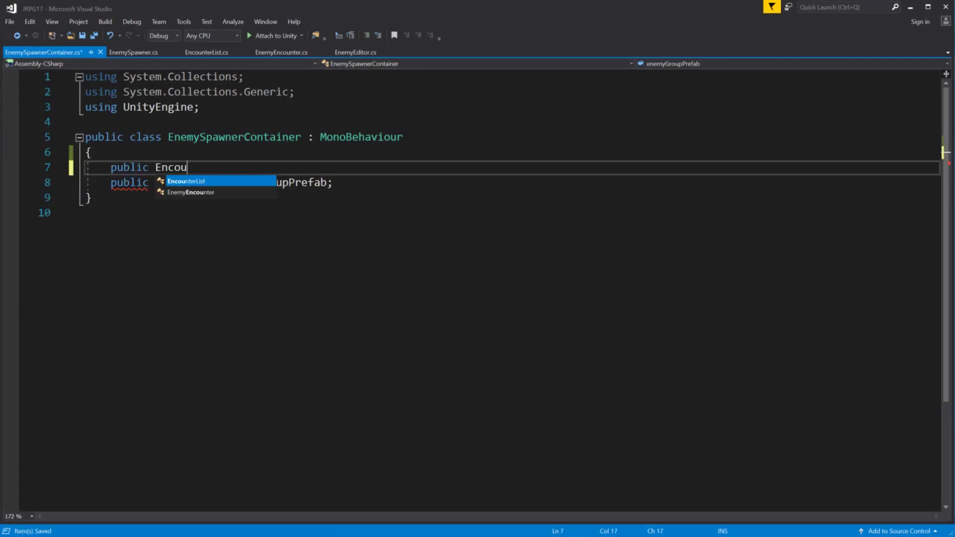
{"action": "key", "text": "Tab"}
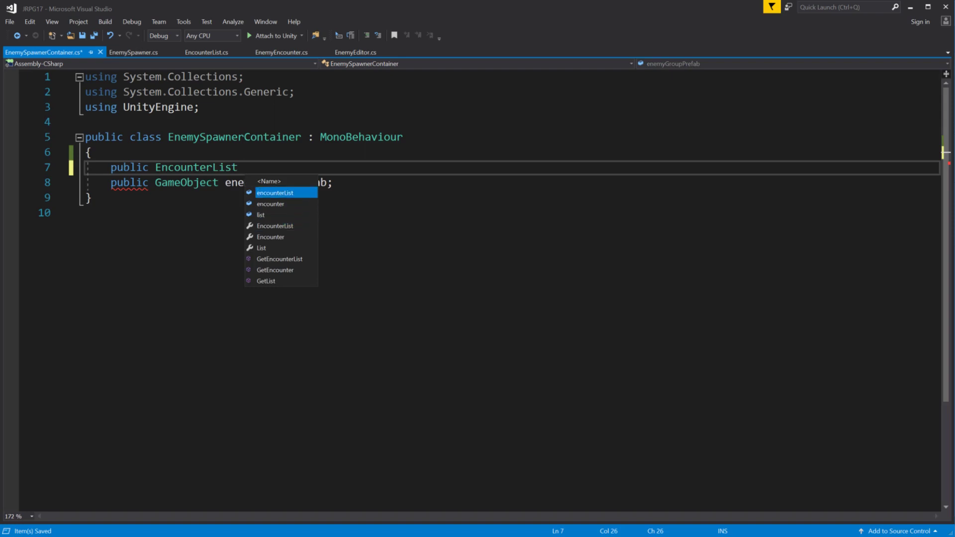
{"action": "key", "text": "Tab"}
{"action": "type", "text": ";"}
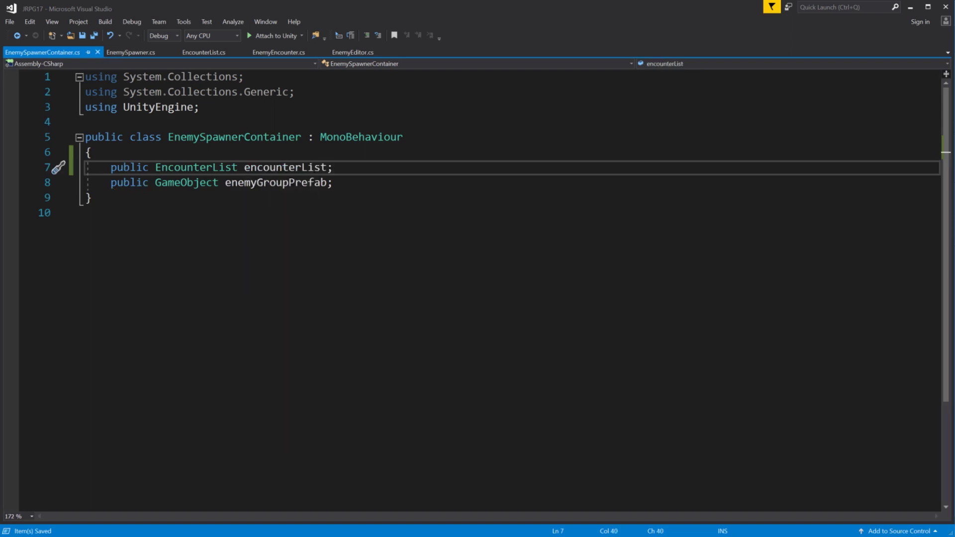
- Add an empty public method GetEncounter() returning EnemyEncounter below the enemyGroupPrefab field and save the script
{"action": "key", "text": "Down"}
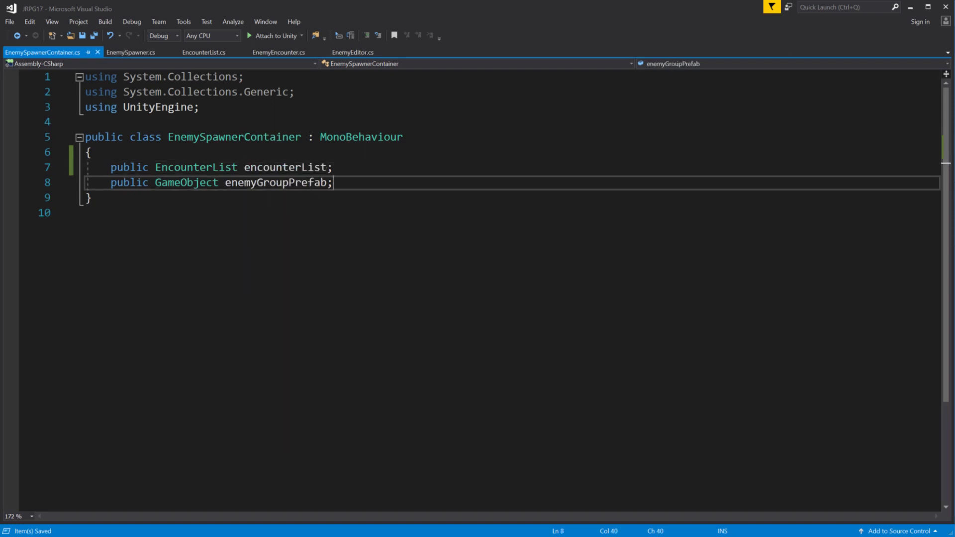
{"action": "key", "text": "Return"}
{"action": "key", "text": "Return"}
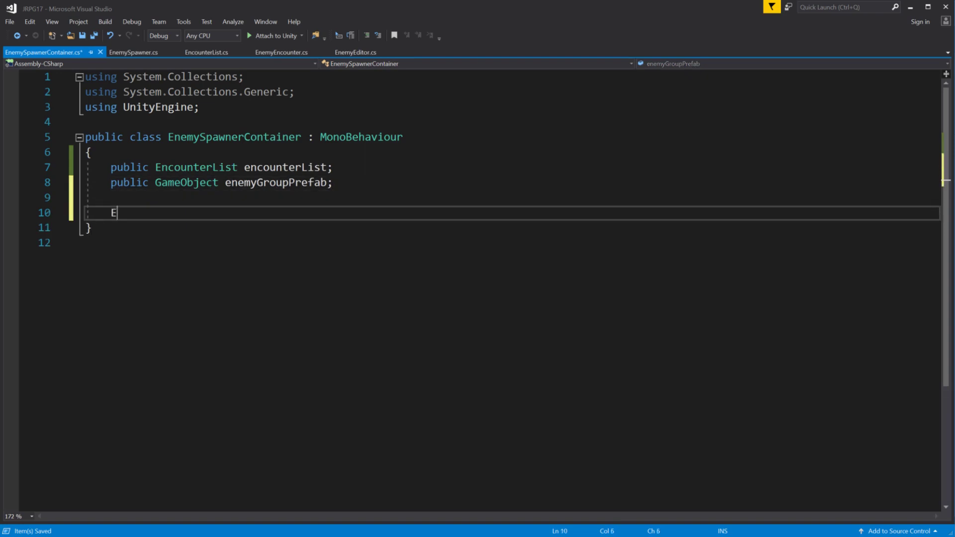
{"action": "type", "text": "Enemy"}
{"action": "key", "text": "BackSpace"}
{"action": "key", "text": "BackSpace"}
{"action": "key", "text": "BackSpace"}
{"action": "key", "text": "BackSpace"}
{"action": "key", "text": "BackSpace"}
{"action": "type", "text": "publ"}
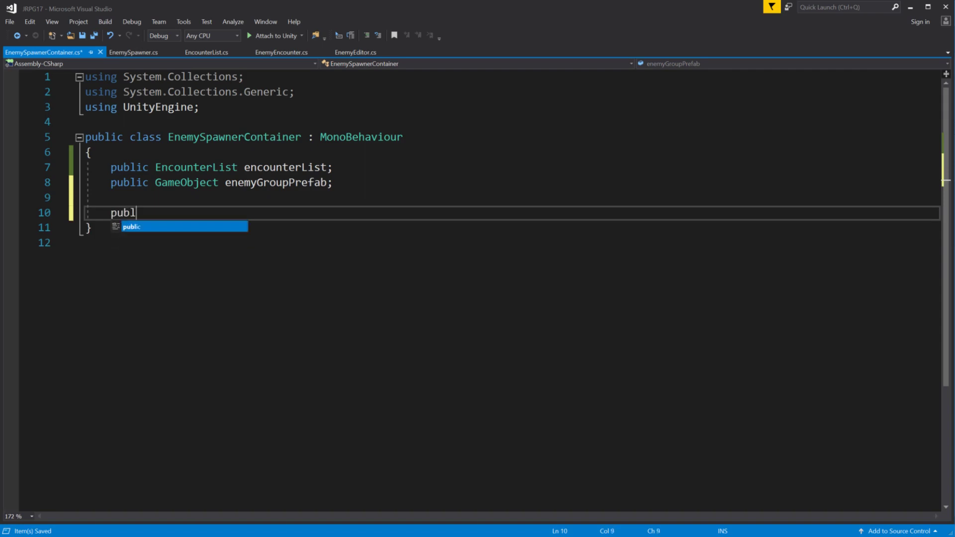
{"action": "type", "text": "ic EnemyC"}
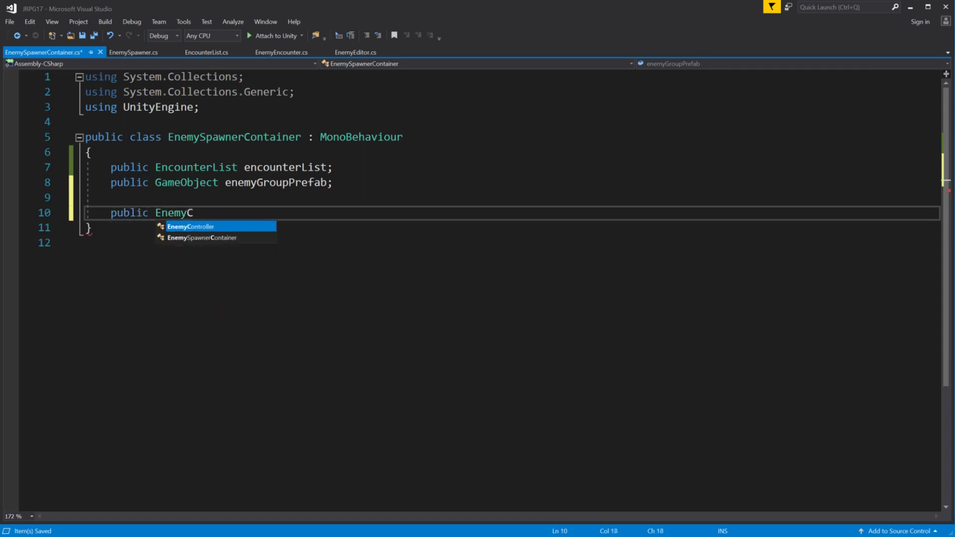
{"action": "key", "text": "BackSpace"}
{"action": "type", "text": "Encounter "}
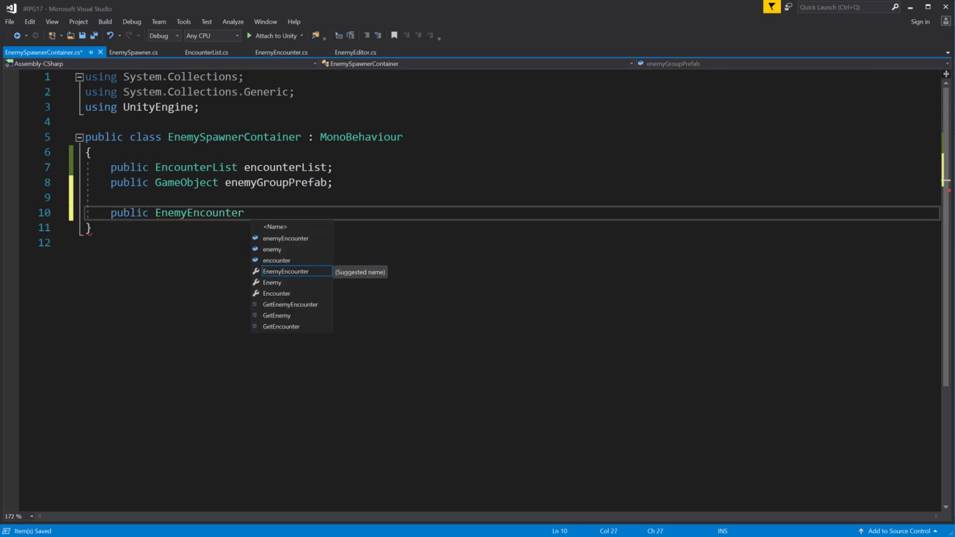
{"action": "type", "text": "GetEncounter("}
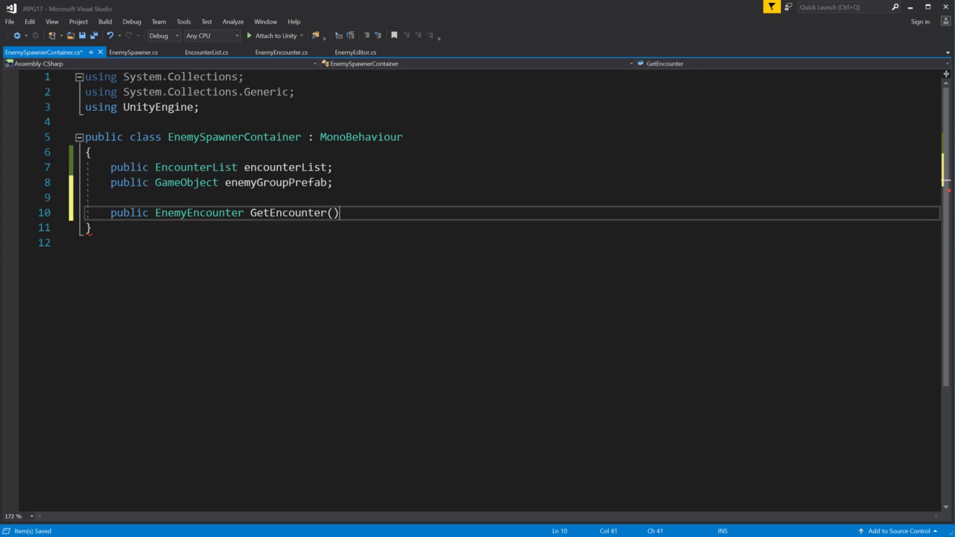
{"action": "type", "text": " {"}
{"action": "key", "text": "Return"}
{"action": "key", "text": "Return"}
{"action": "key", "text": "Up"}
{"action": "key", "text": "ctrl+s"}
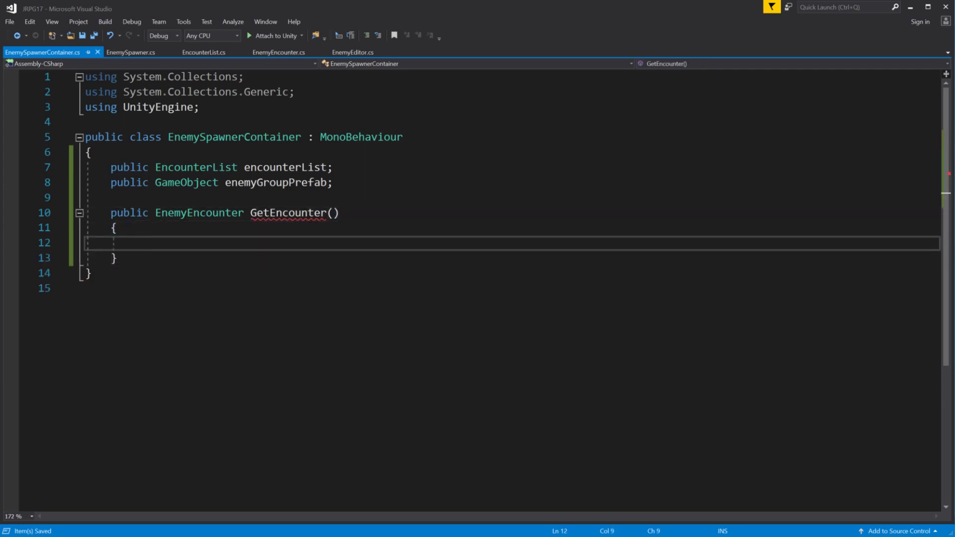
- Add a guard in GetEncounter() that returns null when encounterList is null, and save the script
{"action": "type", "text": "if (en"}
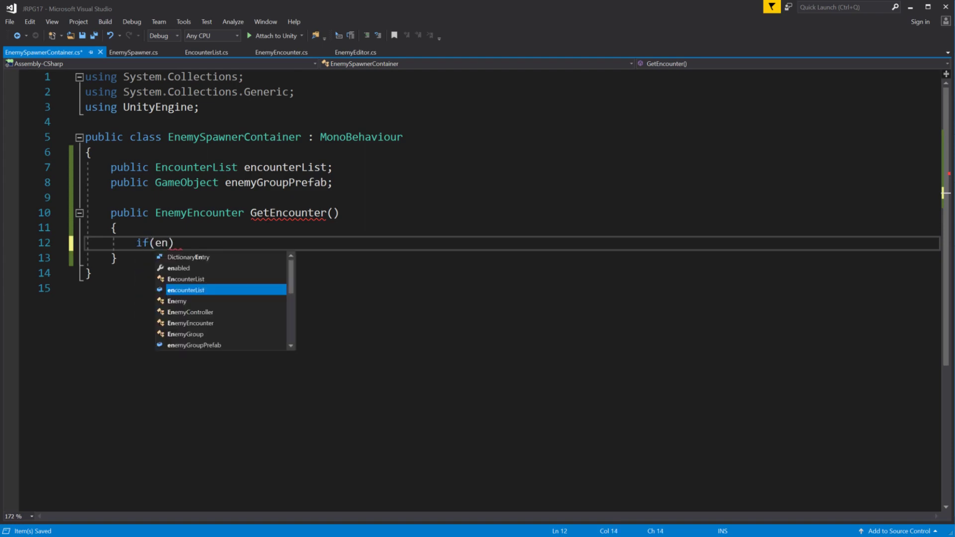
{"action": "type", "text": "counterList == null)"}
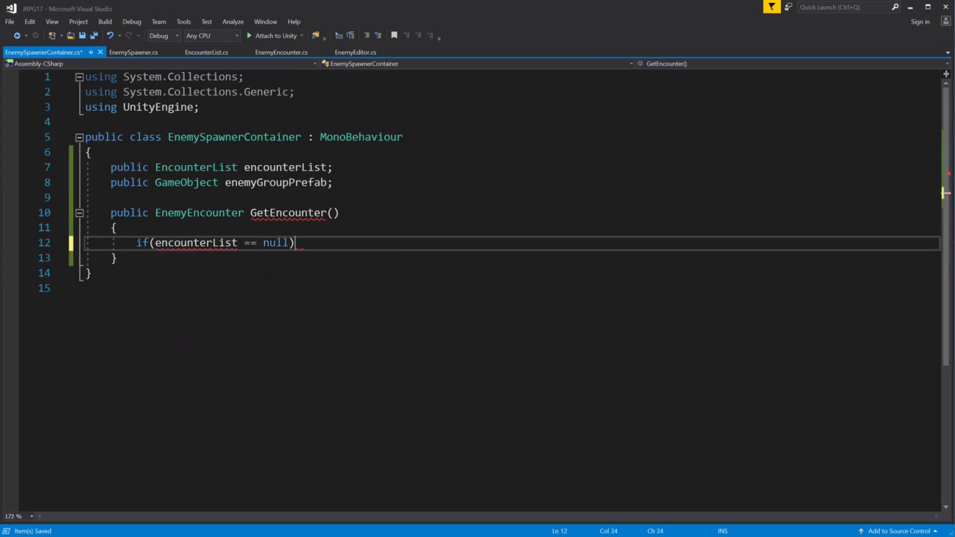
{"action": "type", "text": " { return "}
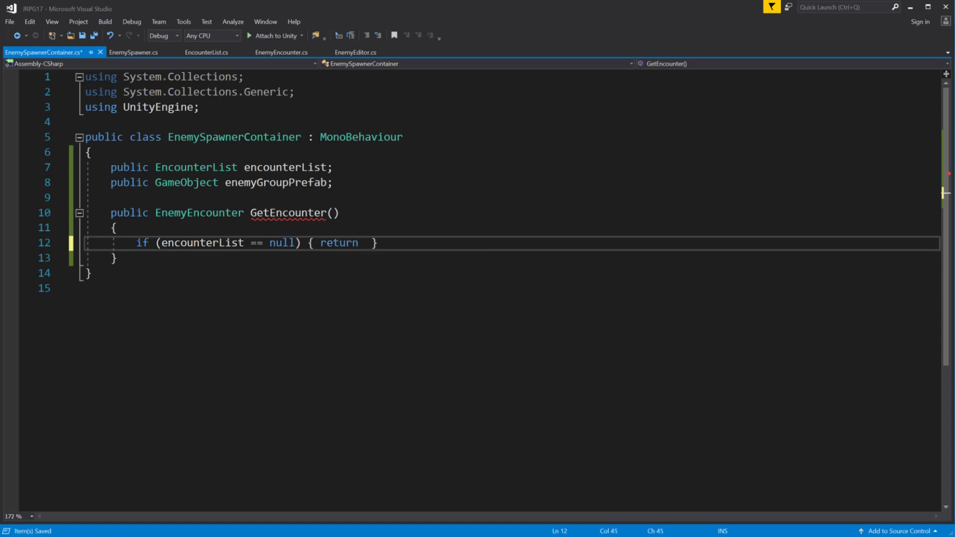
{"action": "type", "text": "null;"}
{"action": "key", "text": "End"}
{"action": "key", "text": "Return"}
{"action": "key", "text": "Return"}
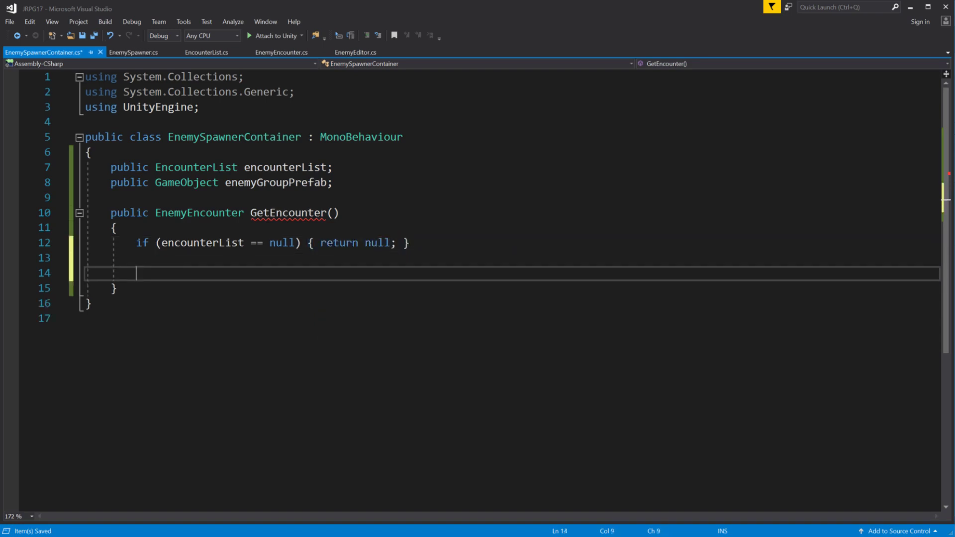
{"action": "key", "text": "ctrl+s"}
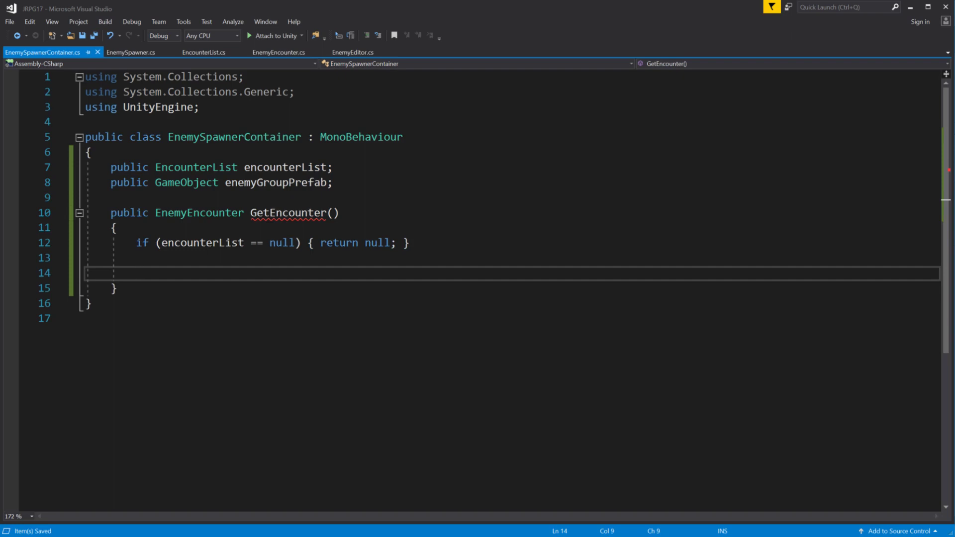
- Declare int i in GetEncounter() as UnityEngine.Random.Range(0, encounterList.encounters.Count) below the null check
{"action": "type", "text": "int "}
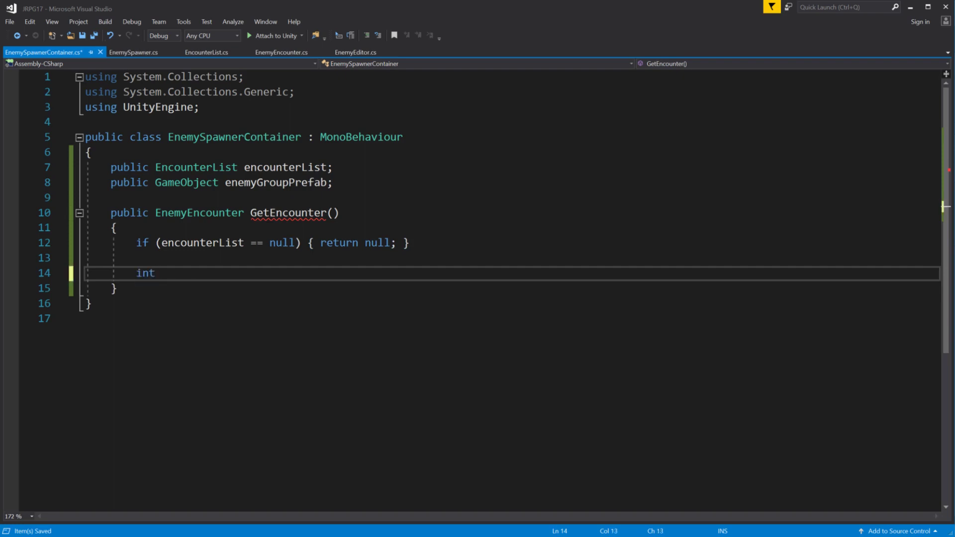
{"action": "type", "text": "i"}
{"action": "type", "text": " = Uni"}
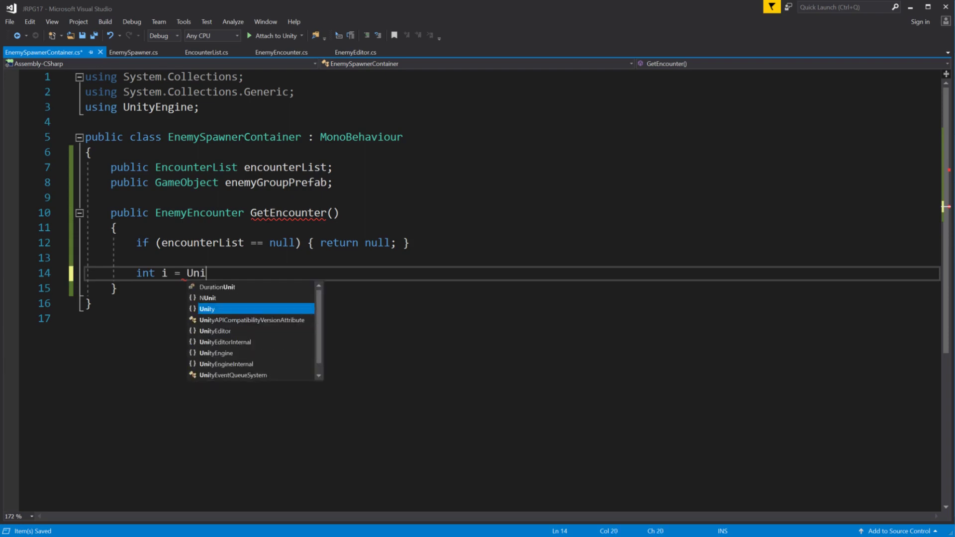
{"action": "type", "text": "tyEngine.Range"}
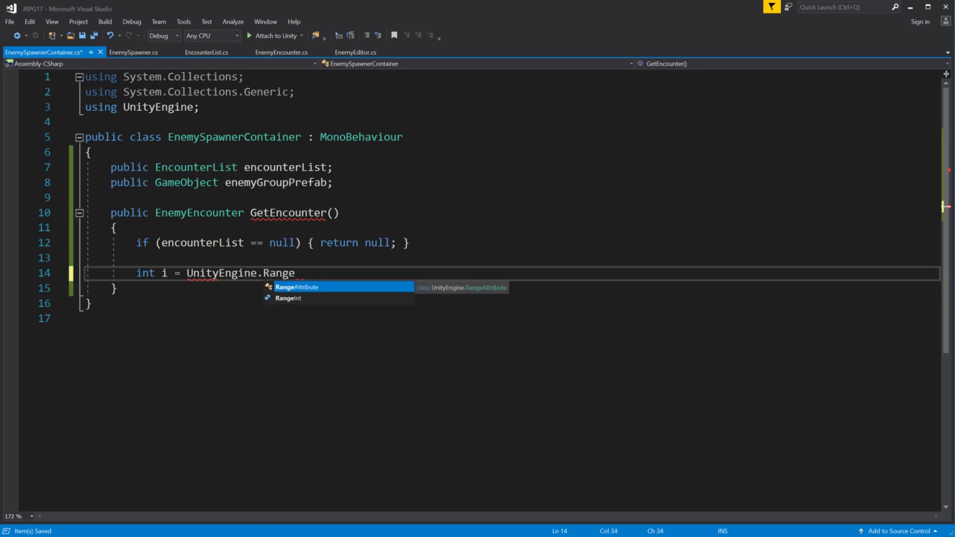
{"action": "key", "text": "BackSpace"}
{"action": "key", "text": "BackSpace"}
{"action": "type", "text": "dom.Ran"}
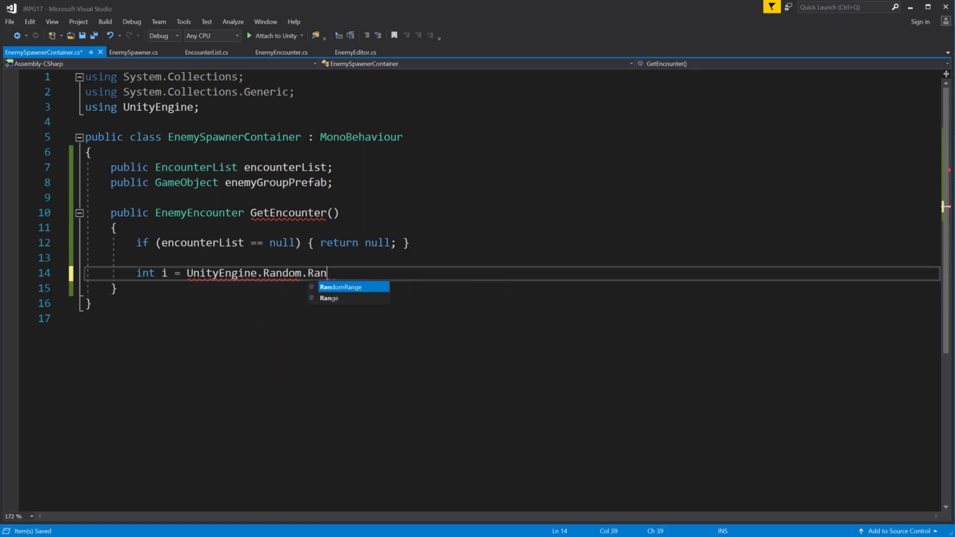
{"action": "type", "text": "ge(0,"}
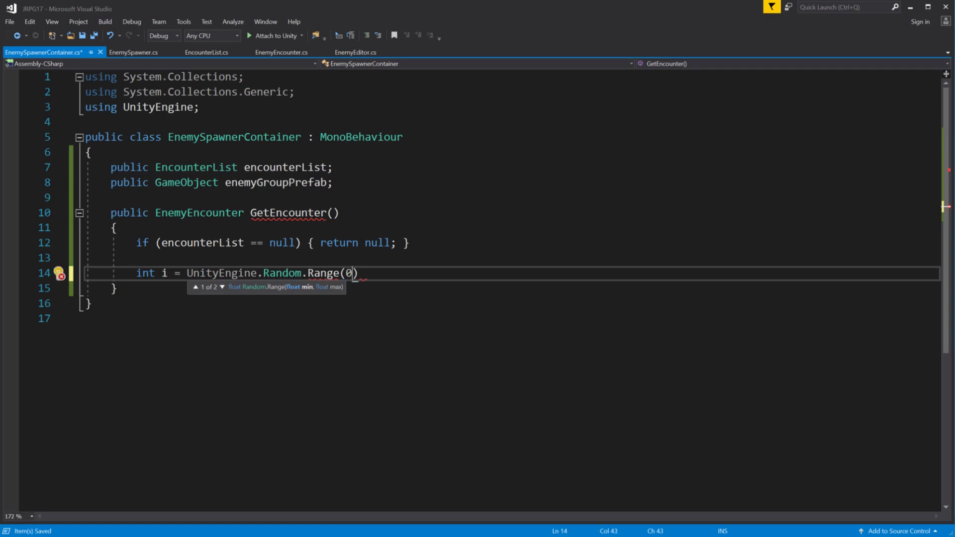
{"action": "type", "text": " encounterList"}
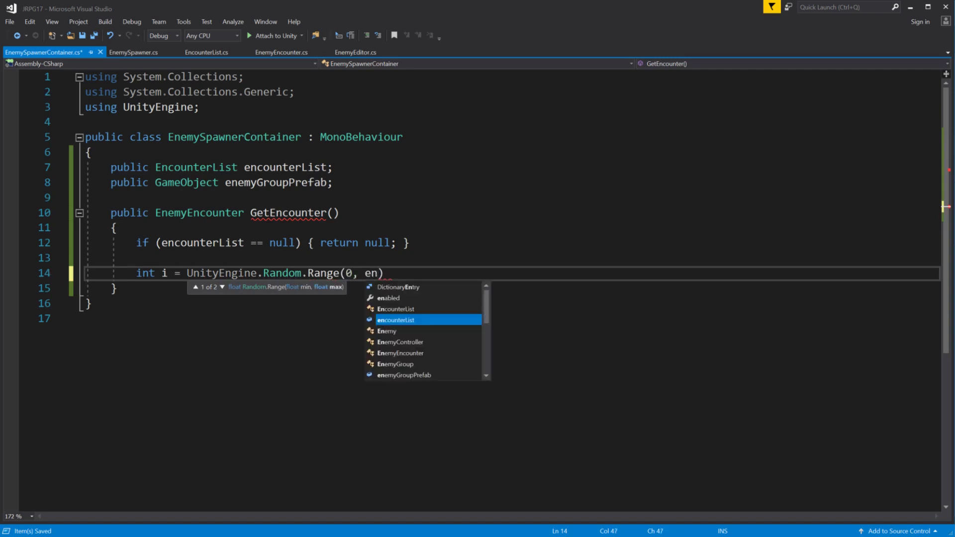
{"action": "type", "text": ".encounters"}
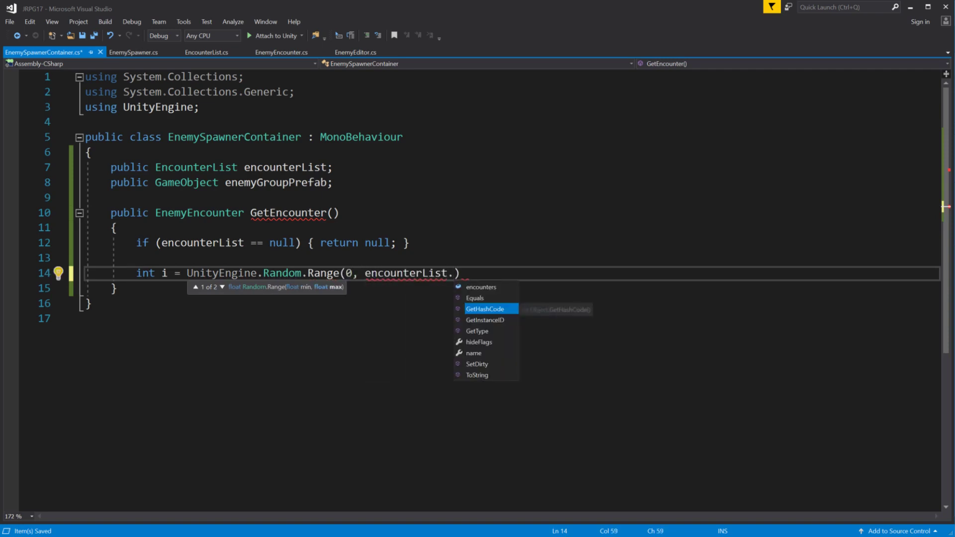
{"action": "type", "text": ".Count);"}
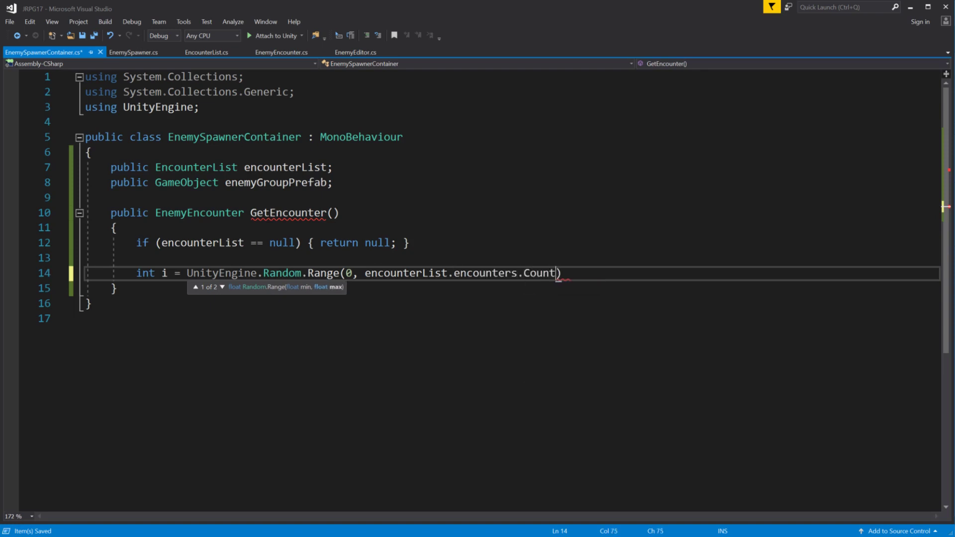
- Return encounterList.encounters[i] at the end of GetEncounter() and save the script
{"action": "key", "text": "Return"}
{"action": "type", "text": "return"}
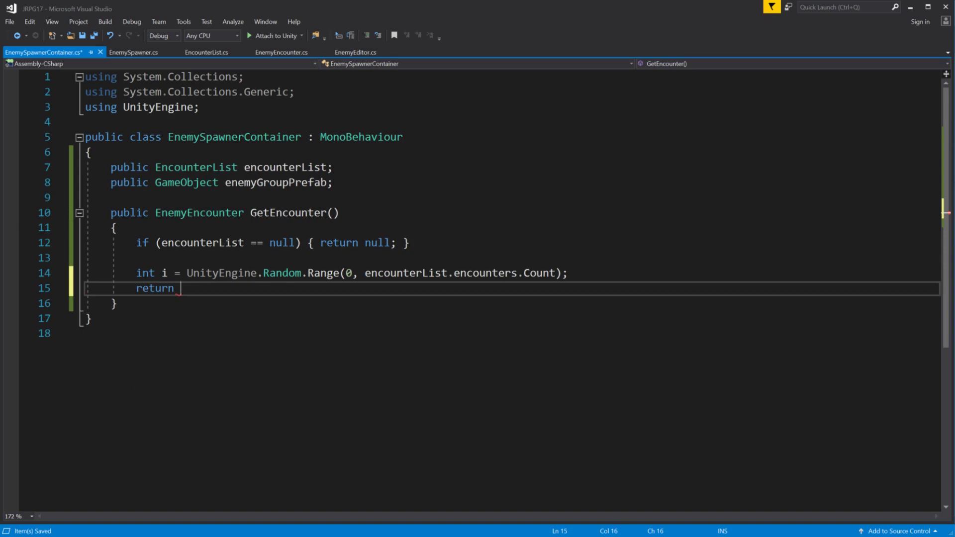
{"action": "type", "text": " encounterList"}
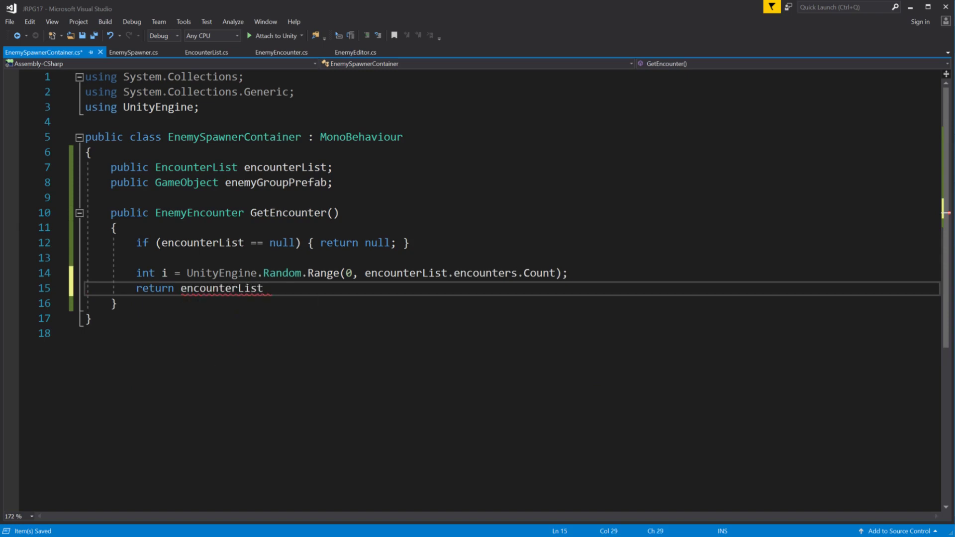
{"action": "type", "text": ".encounters["}
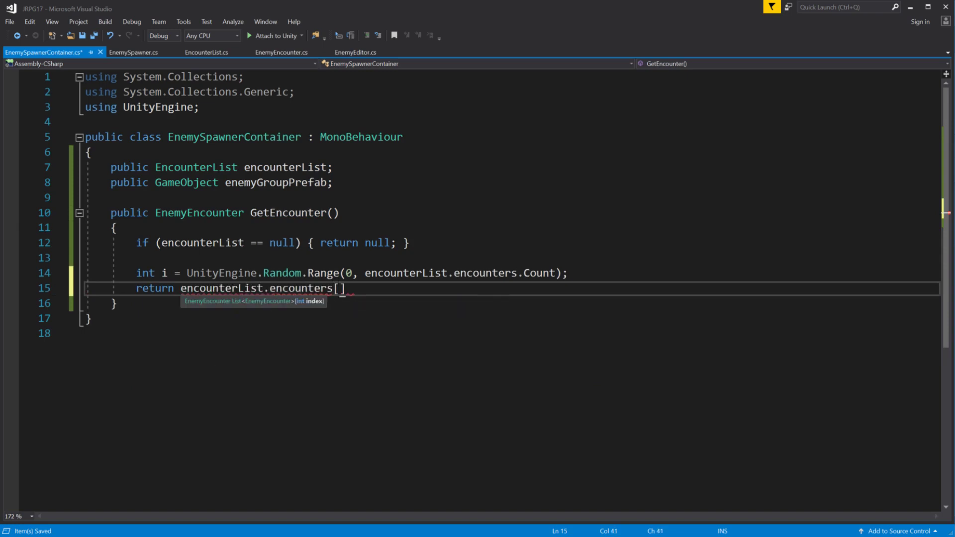
{"action": "type", "text": "i];"}
{"action": "key", "text": "ctrl+s"}
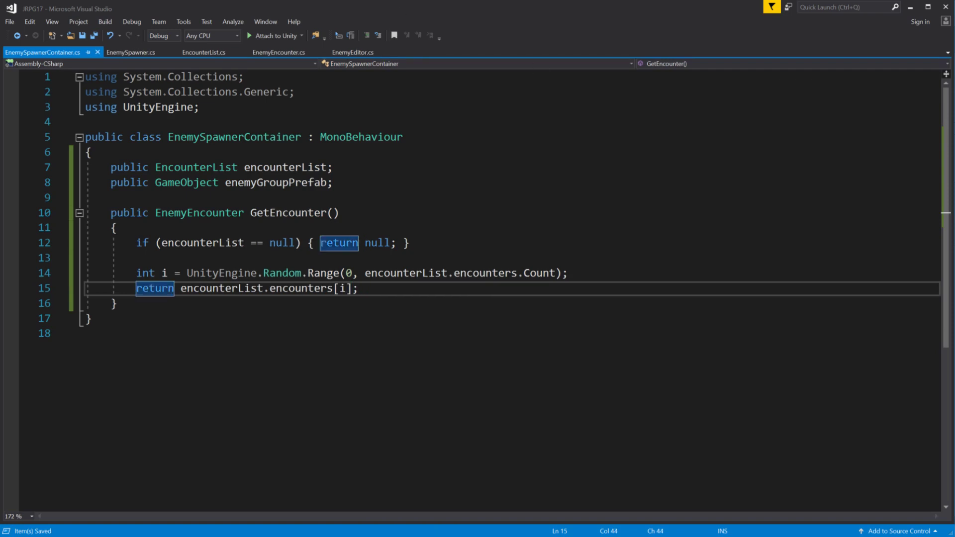
- Switch to Unity, search the project for EnemyGroup and open the EnemyGroup script in Visual Studio
{"action": "left_click", "coordinate": [909, 6]}
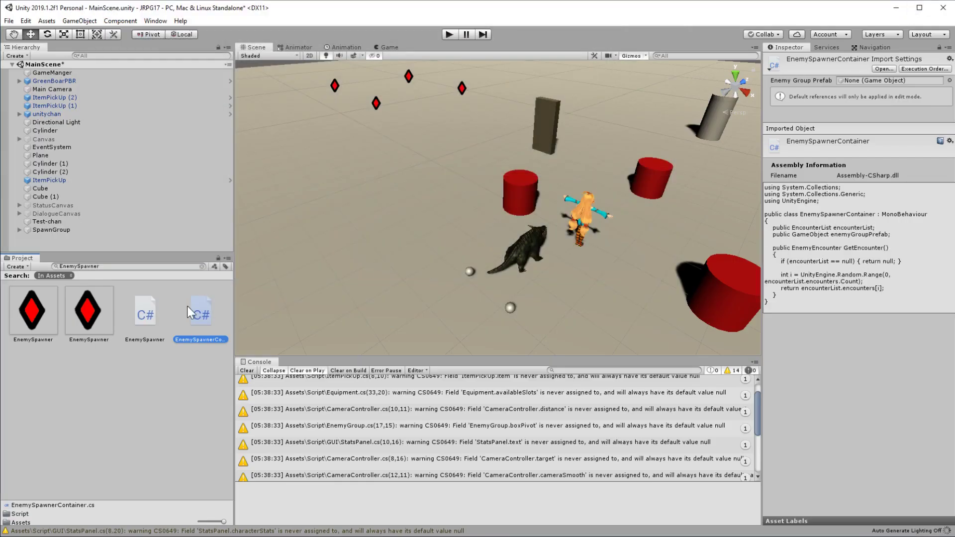
{"action": "left_click", "coordinate": [114, 267]}
{"action": "type", "text": "E"}
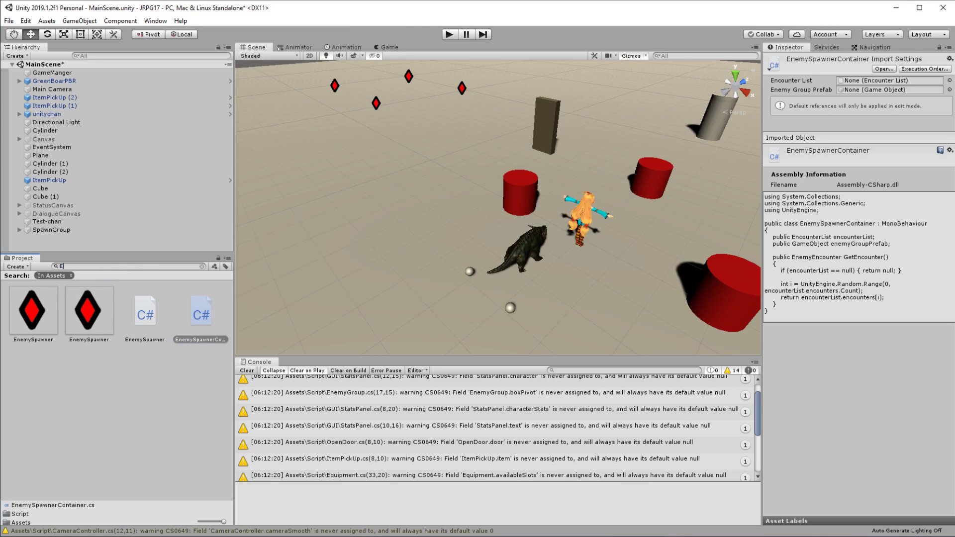
{"action": "type", "text": "nemyGroup"}
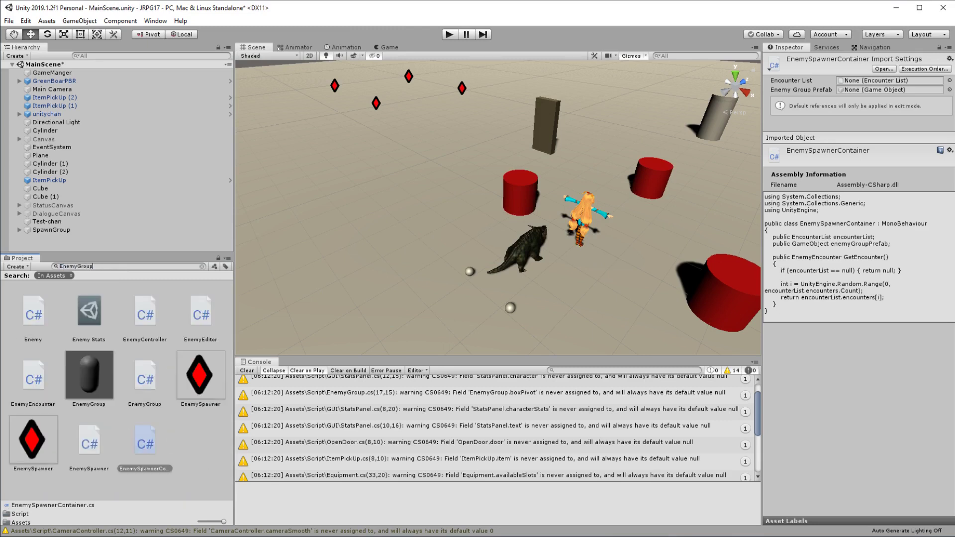
{"action": "double_click", "coordinate": [85, 318]}
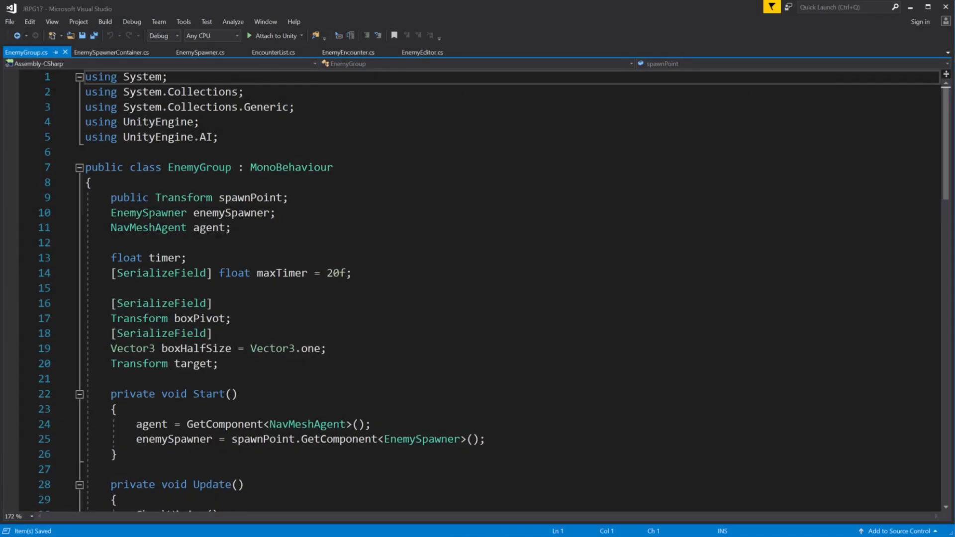
- Add a public EnemyEncounter field named encounter above spawnPoint in the EnemyGroup class and save the script
{"action": "scroll", "coordinate": [477, 288], "scroll_direction": "down", "scroll_amount": 11}
{"action": "scroll", "coordinate": [477, 289], "scroll_direction": "up", "scroll_amount": 10}
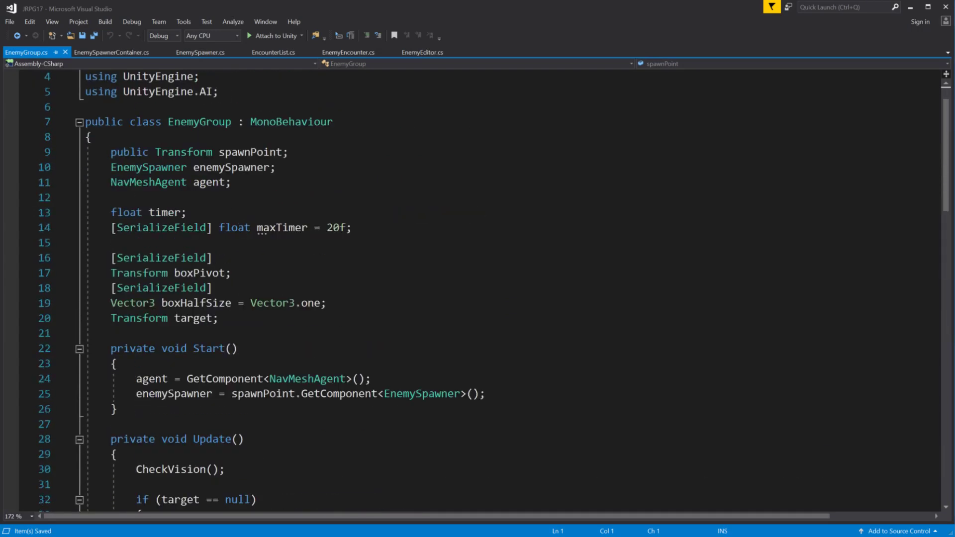
{"action": "scroll", "coordinate": [477, 288], "scroll_direction": "up", "scroll_amount": 1}
{"action": "left_click", "coordinate": [93, 182]}
{"action": "key", "text": "Return"}
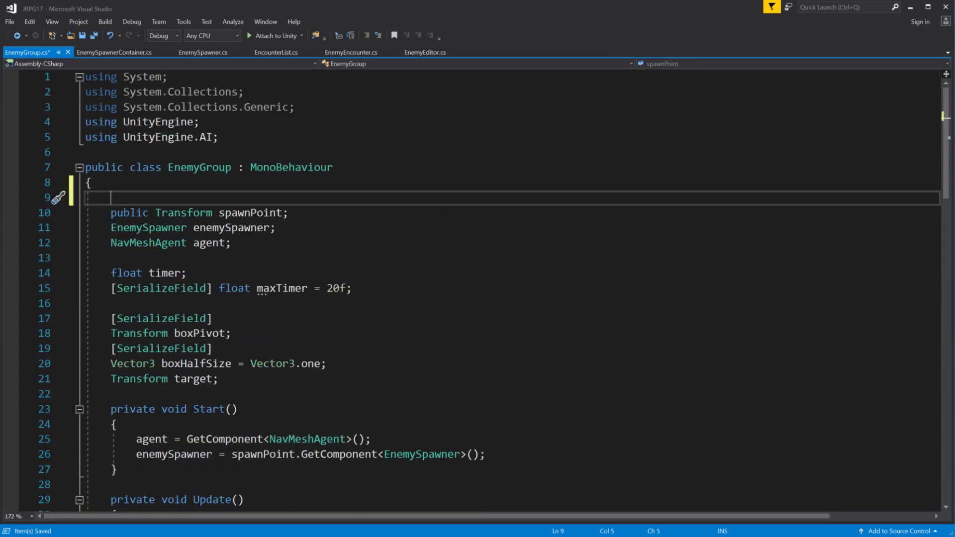
{"action": "type", "text": "public "}
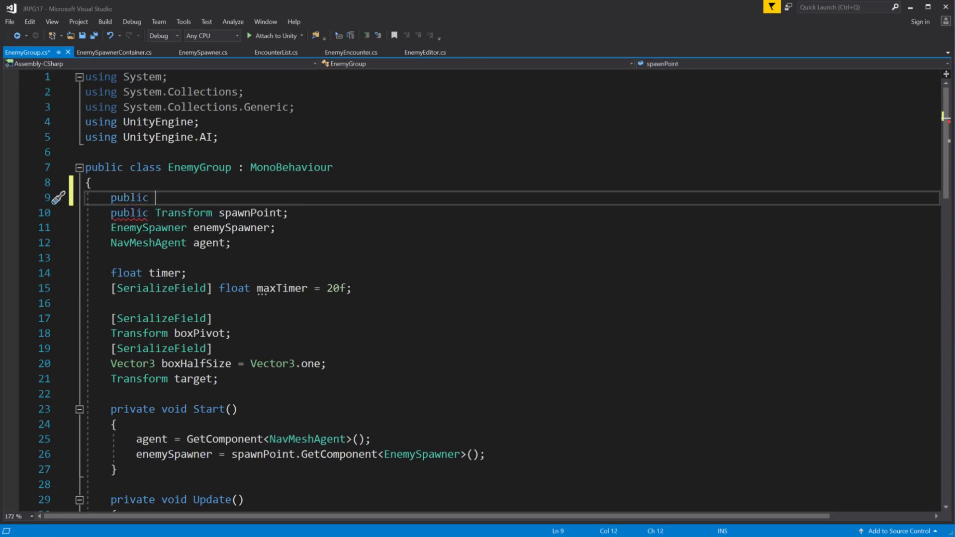
{"action": "type", "text": "EnemyEncounter"}
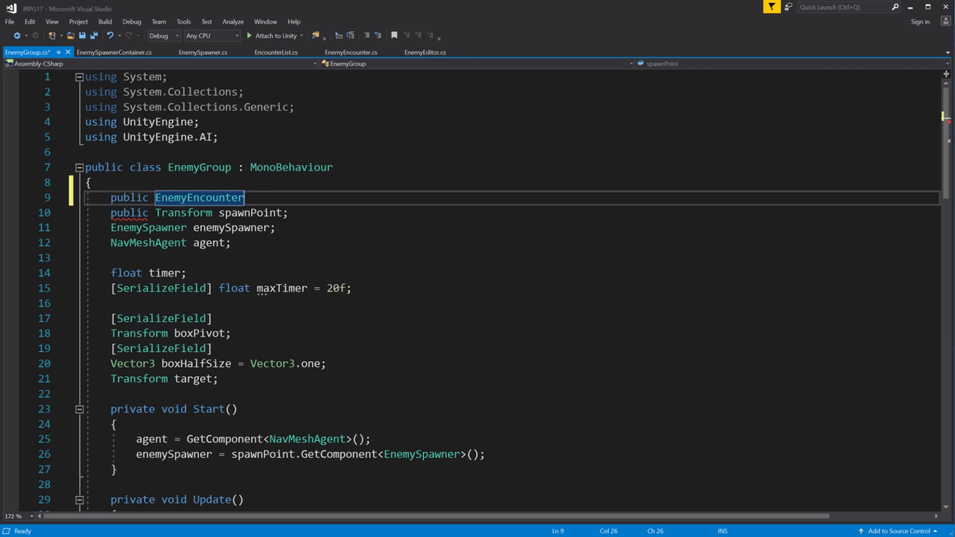
{"action": "key", "text": "Up"}
{"action": "key", "text": "Up"}
{"action": "key", "text": "Down"}
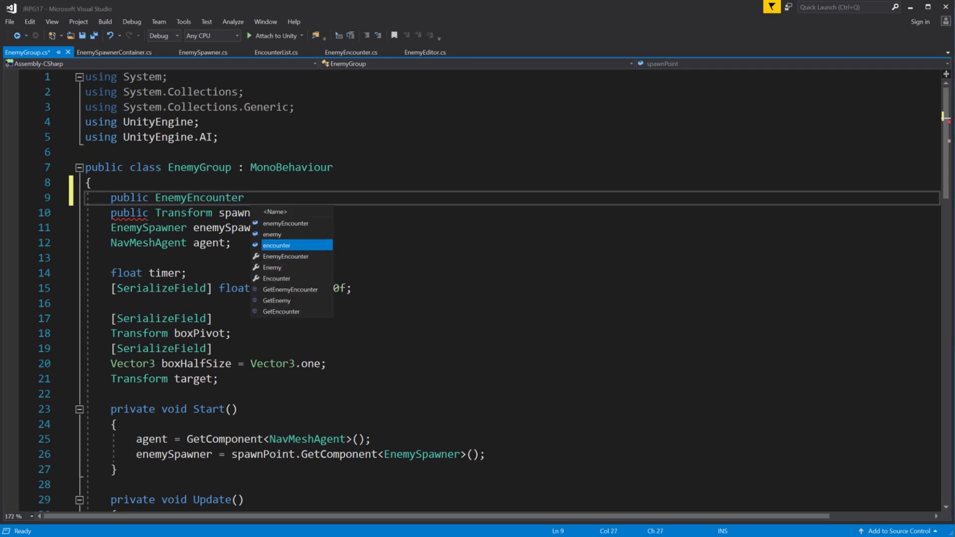
{"action": "type", "text": ";"}
{"action": "key", "text": "ctrl+s"}
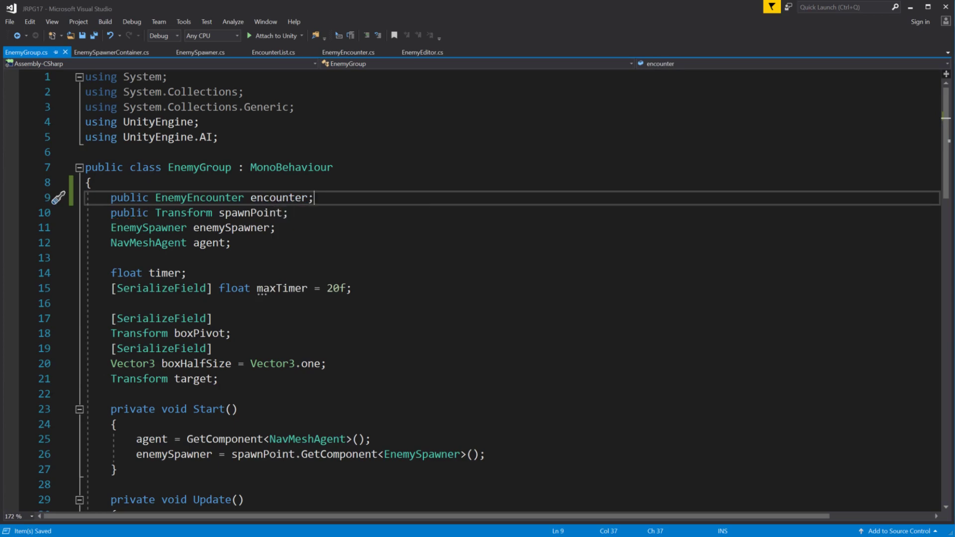
- In EnemySpawner's Spawn(), declare EnemyGroup enemyGroup = go.GetComponent<EnemyGroup>() below the Instantiate line and save the script
{"action": "left_click", "coordinate": [192, 52]}
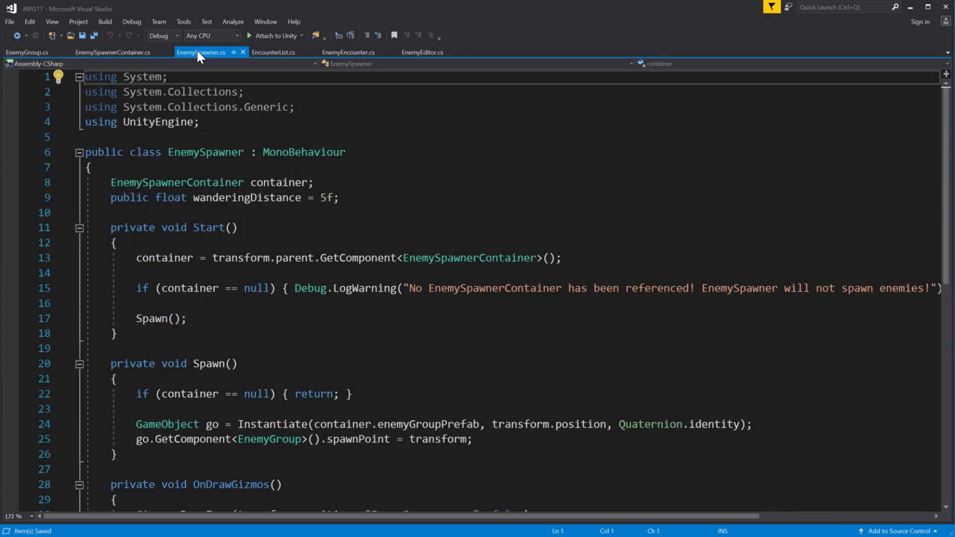
{"action": "left_click_drag", "start_coordinate": [167, 152], "coordinate": [250, 152]}
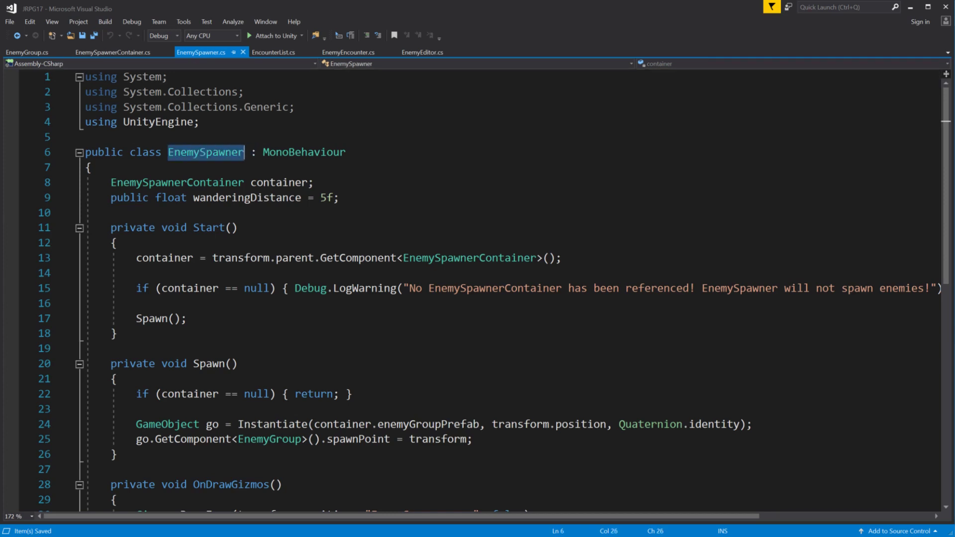
{"action": "left_click", "coordinate": [91, 168]}
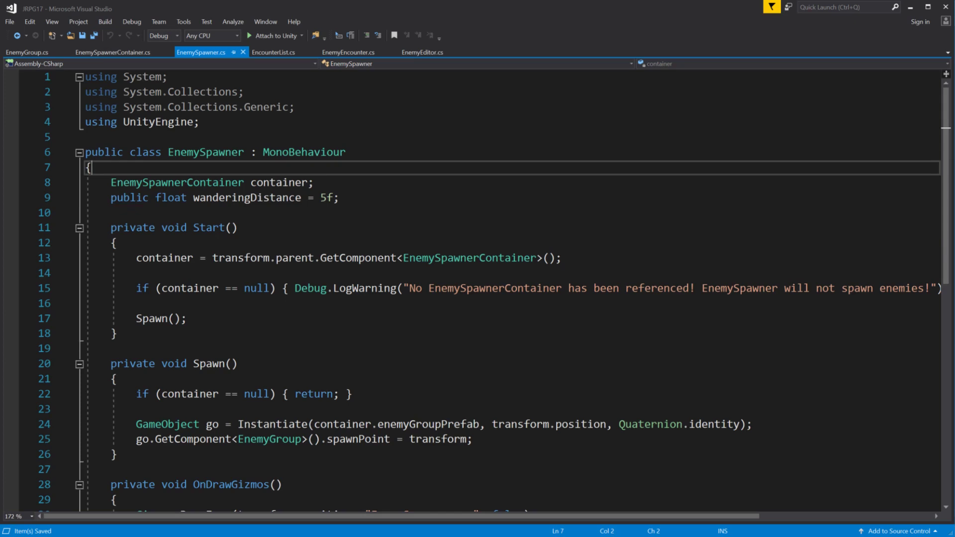
{"action": "scroll", "coordinate": [228, 199], "scroll_direction": "down", "scroll_amount": 3}
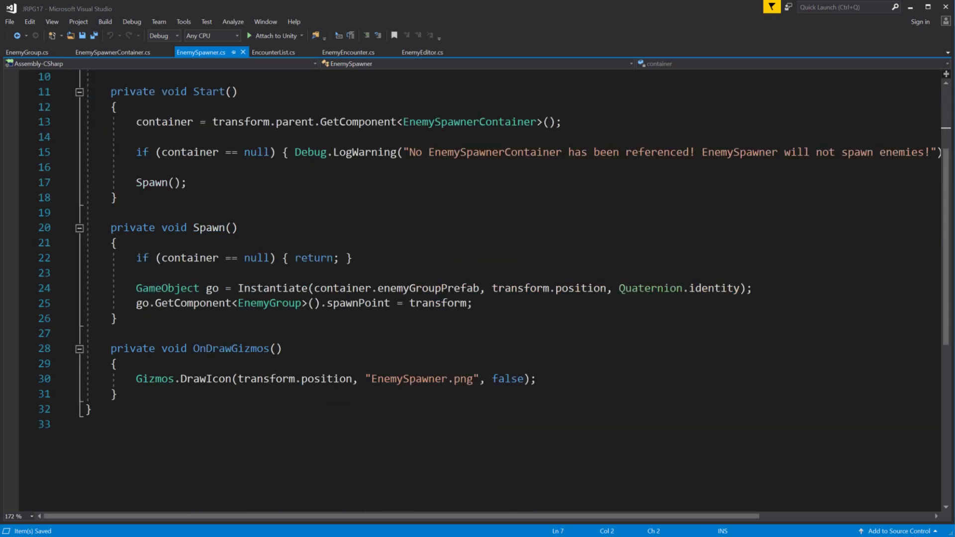
{"action": "scroll", "coordinate": [494, 271], "scroll_direction": "up", "scroll_amount": 1}
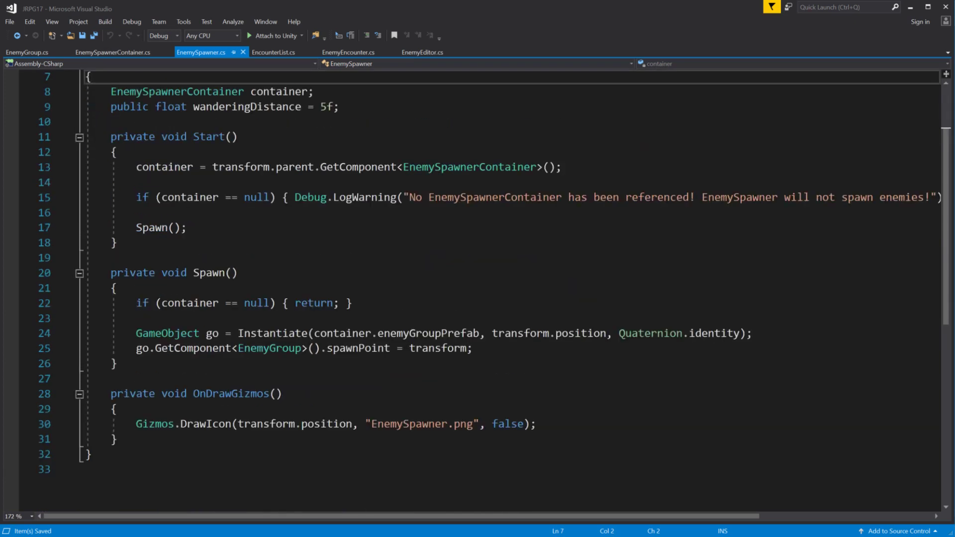
{"action": "left_click", "coordinate": [754, 333]}
{"action": "key", "text": "Return"}
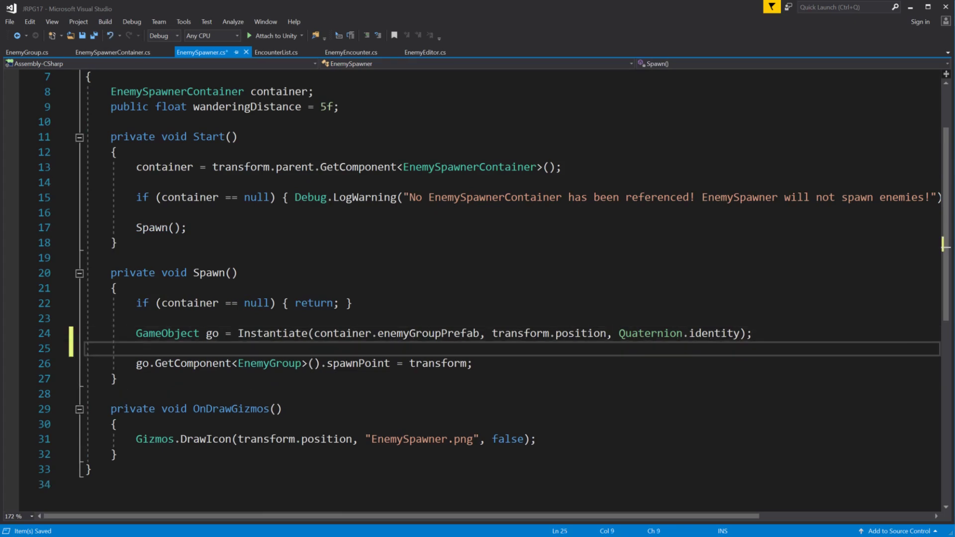
{"action": "type", "text": "EnemyGroup enemyGroup = "}
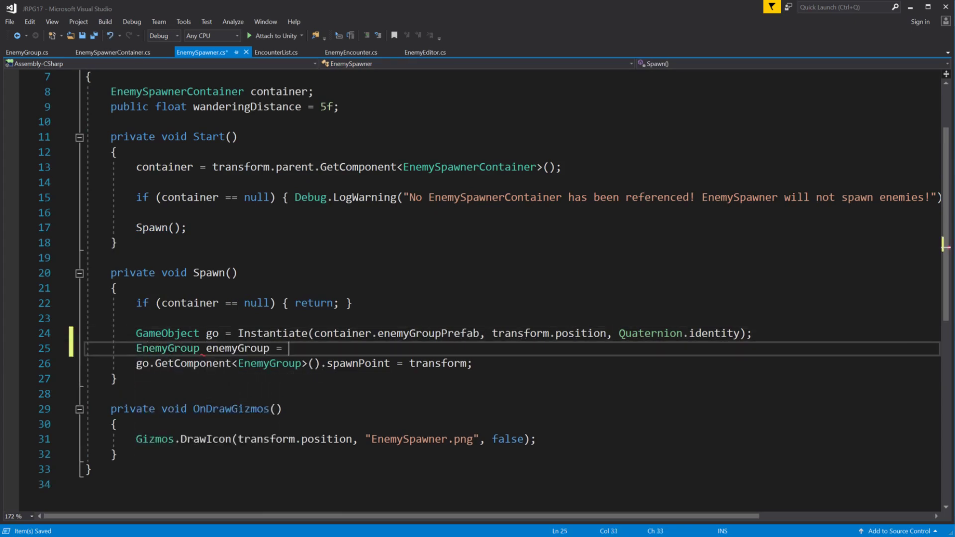
{"action": "type", "text": "go.GetC"}
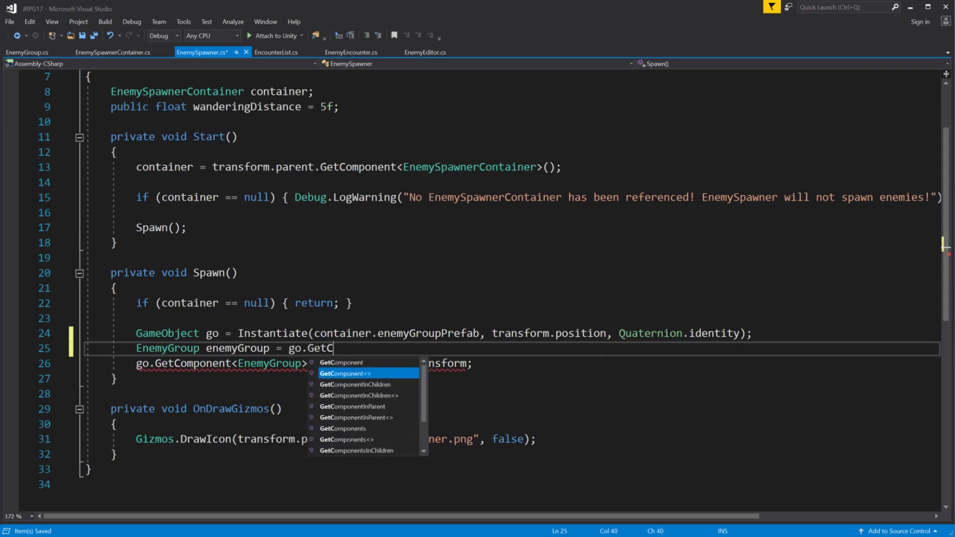
{"action": "type", "text": "omponent<EnemyGroup.>"}
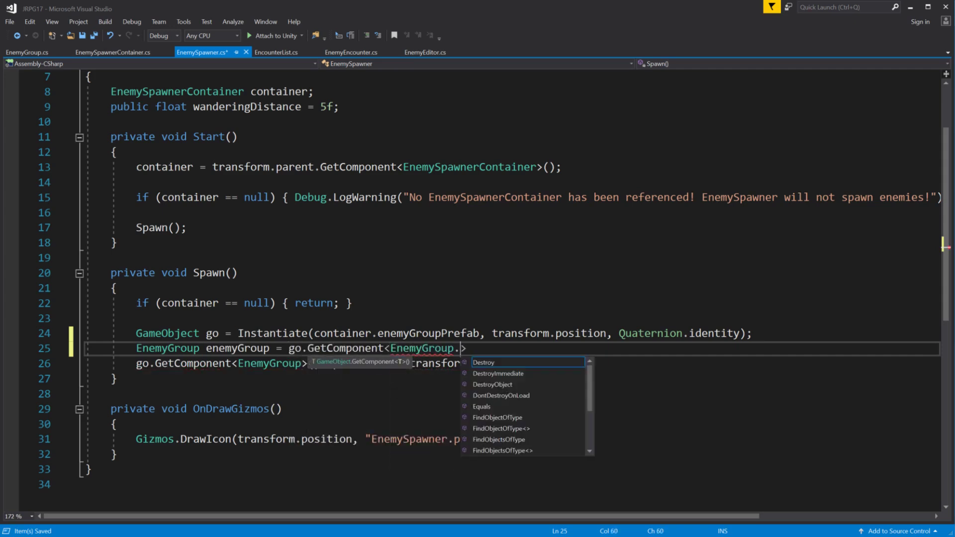
{"action": "key", "text": "BackSpace"}
{"action": "type", "text": ">();"}
{"action": "key", "text": "ctrl+s"}
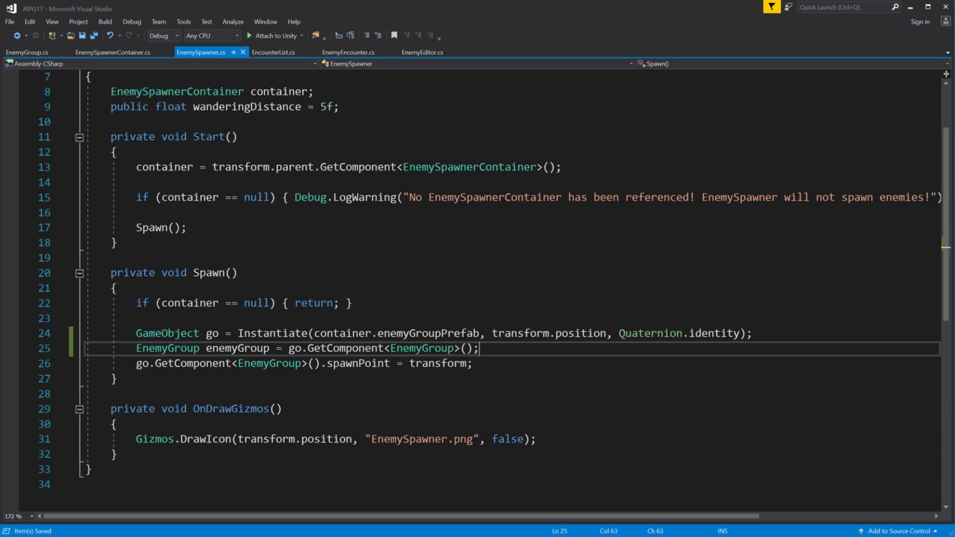
- Replace go.GetComponent<EnemyGroup>() in the spawnPoint assignment with the enemyGroup variable
{"action": "key", "text": "Down"}
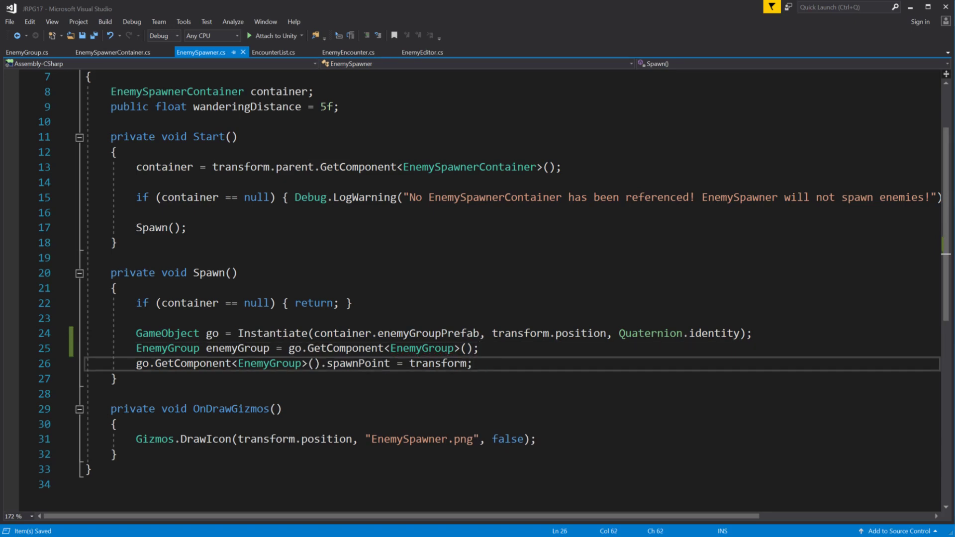
{"action": "double_click", "coordinate": [237, 348]}
{"action": "key", "text": "ctrl+c"}
{"action": "key", "text": "Down"}
{"action": "key", "text": "Home"}
{"action": "key", "text": "ctrl+shift+Right"}
{"action": "key", "text": "ctrl+shift+Right"}
{"action": "key", "text": "ctrl+shift+Right"}
{"action": "key", "text": "ctrl+shift+Right"}
{"action": "key", "text": "ctrl+shift+Right"}
{"action": "key", "text": "ctrl+shift+Right"}
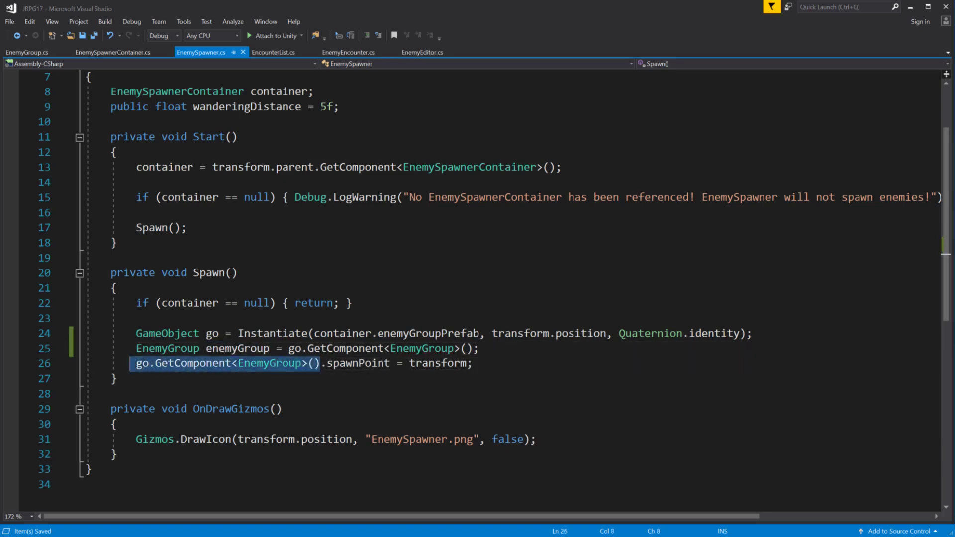
{"action": "key", "text": "ctrl+v"}
- Add enemyGroup.encounter = container.GetEncounter(); below the spawnPoint assignment in Spawn() and save the script
{"action": "key", "text": "End"}
{"action": "key", "text": "Return"}
{"action": "type", "text": "en"}
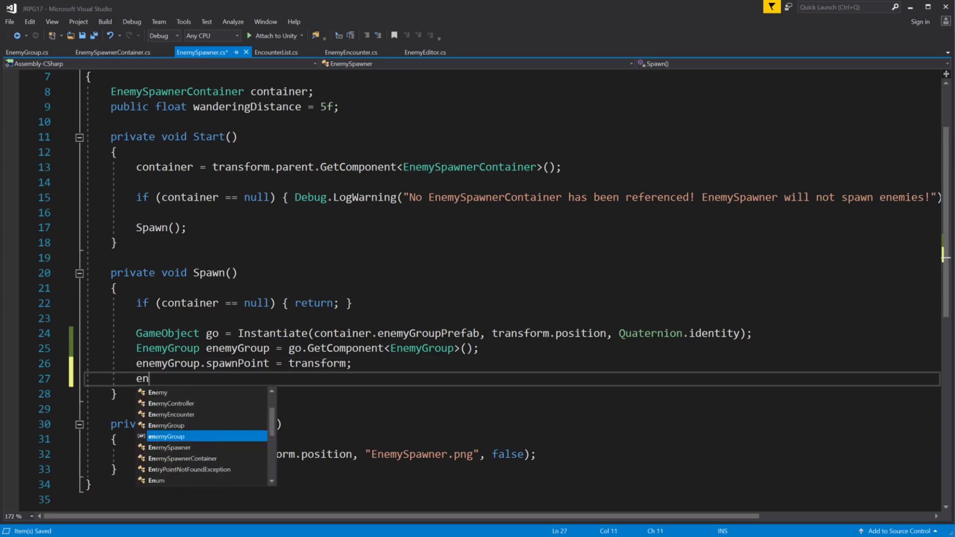
{"action": "type", "text": "emyGroup.encounter = "}
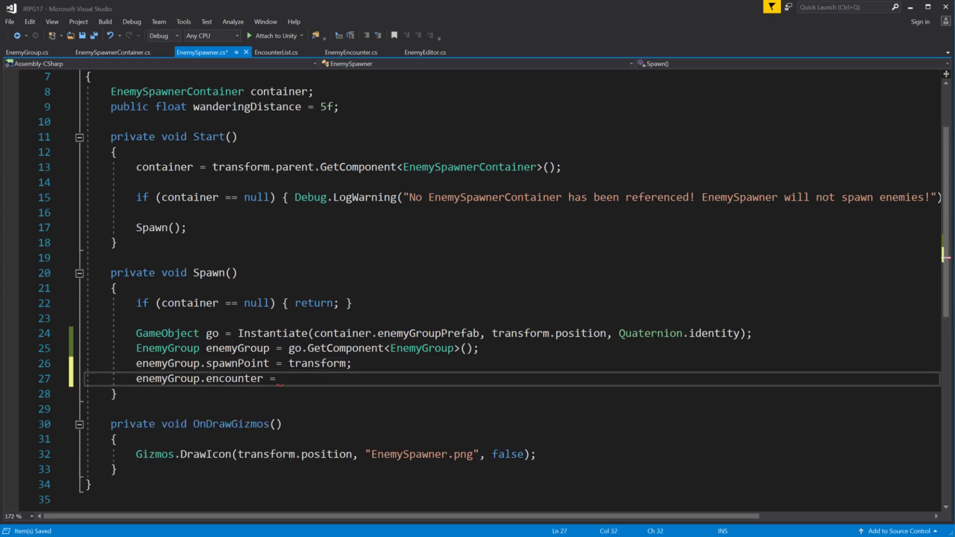
{"action": "type", "text": "container."}
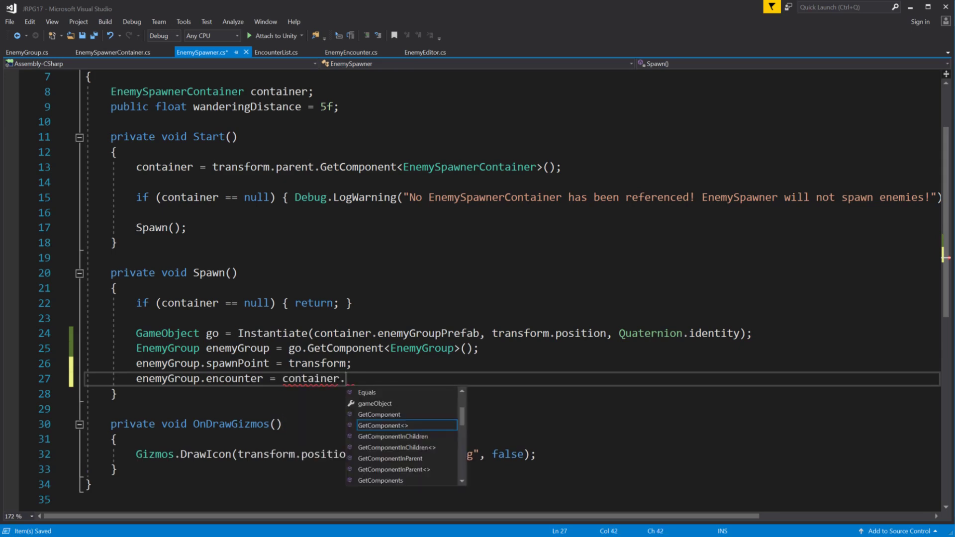
{"action": "type", "text": "GetEncounter"}
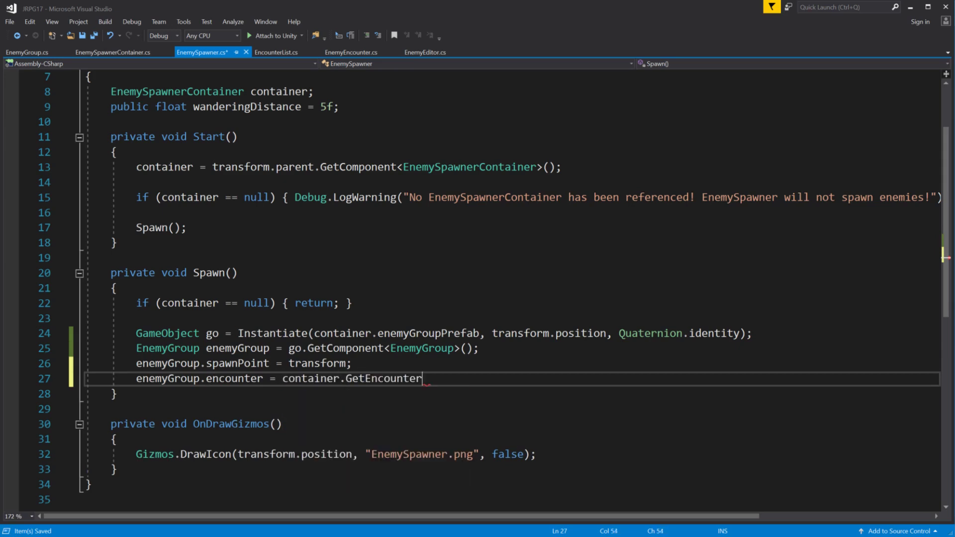
{"action": "type", "text": "();"}
{"action": "key", "text": "ctrl+s"}
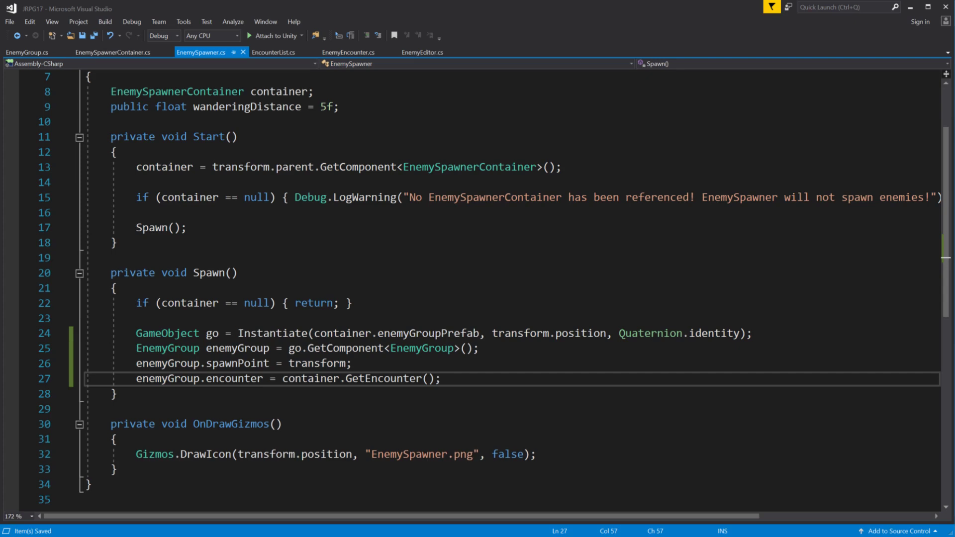
- Switch to Unity and check the Console's messages for the recompiled scripts
{"action": "key", "text": "alt+Tab"}
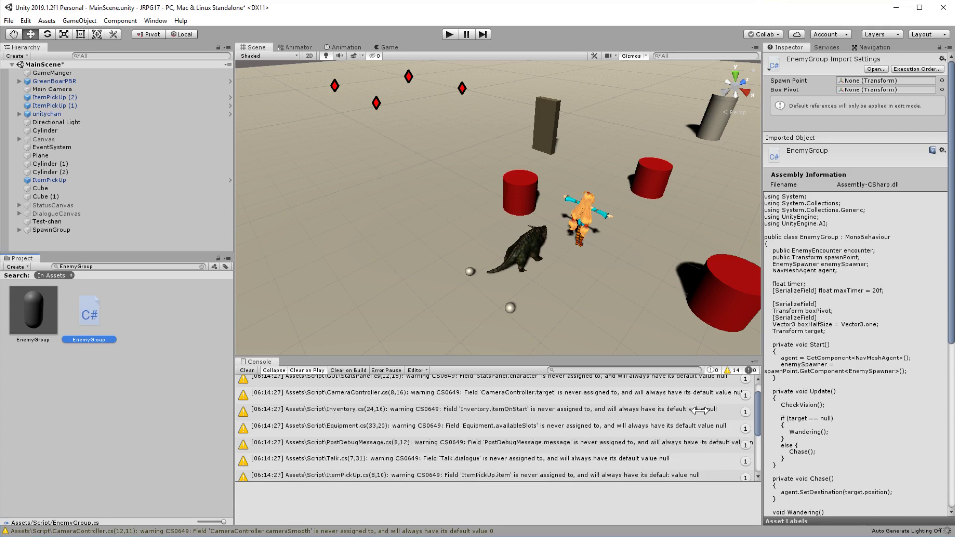
{"action": "left_click", "coordinate": [738, 414]}
{"action": "scroll", "coordinate": [735, 415], "scroll_direction": "up", "scroll_amount": 1}
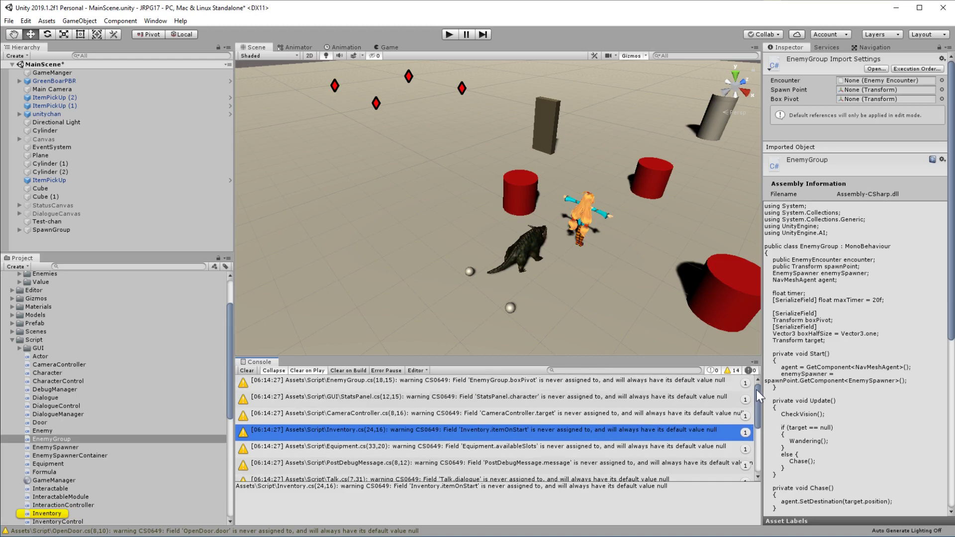